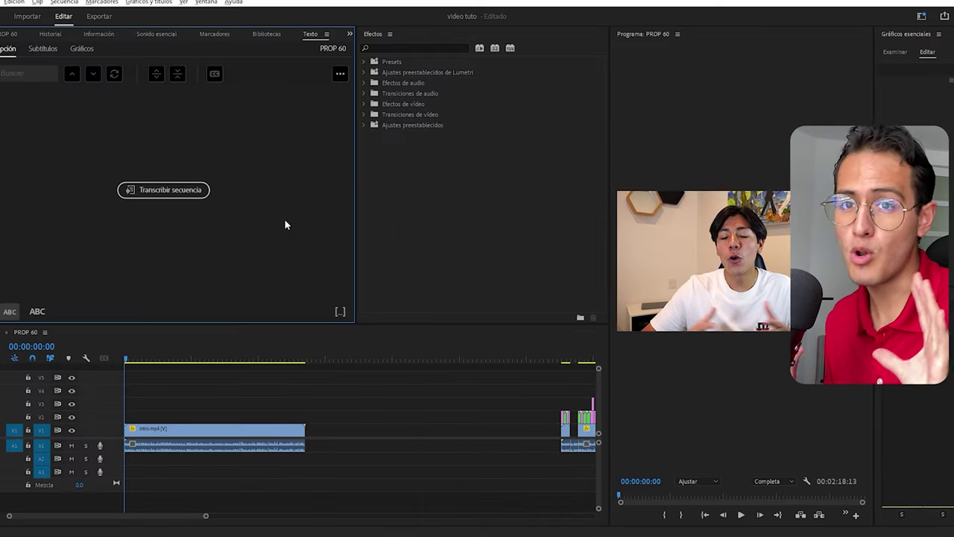
- Fit the whole PROP 60 sequence with intro.mp4 into the timeline view
key(backslash)
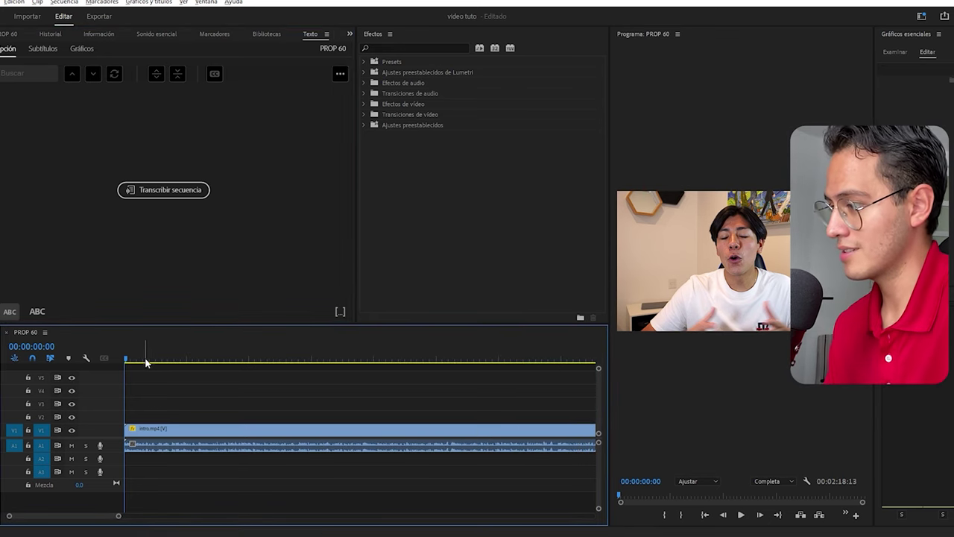
- Scrub through the cut intro clip to review the word captions, starting near ULTIMAMENTE
mouse_move(141, 360)
mouse_down()
mouse_move(297, 359)
mouse_move(86, 387)
mouse_up()
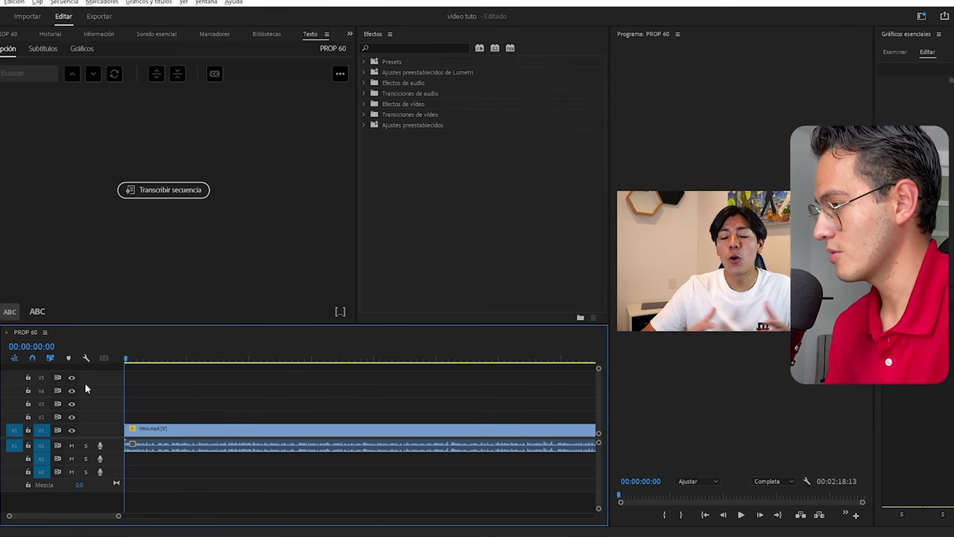
drag(131, 517, 120, 516)
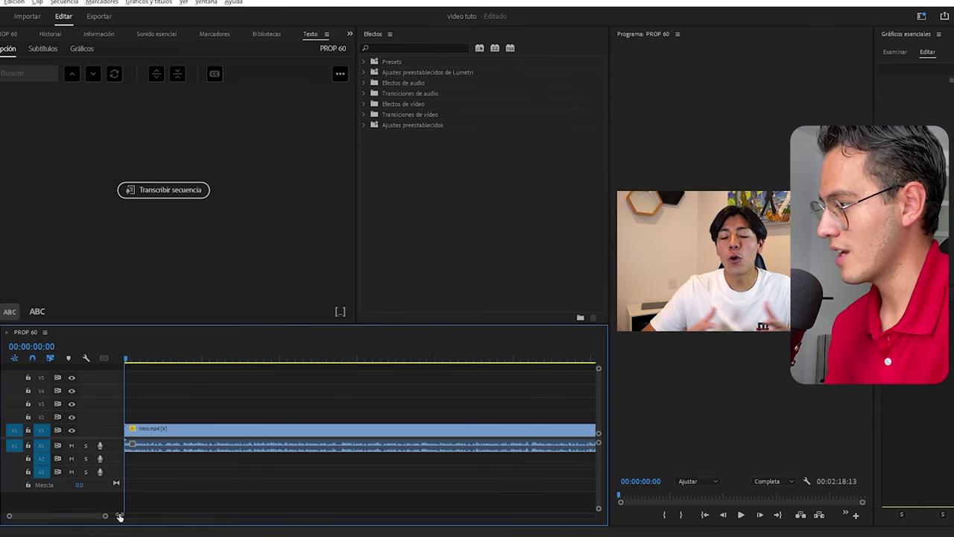
drag(130, 357, 135, 358)
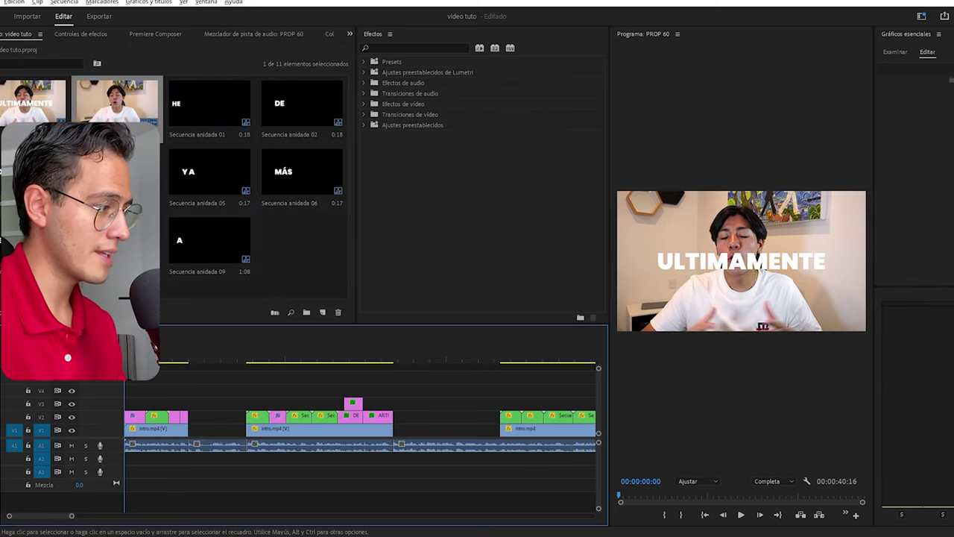
mouse_move(138, 364)
mouse_down()
mouse_move(254, 389)
mouse_move(207, 366)
mouse_up()
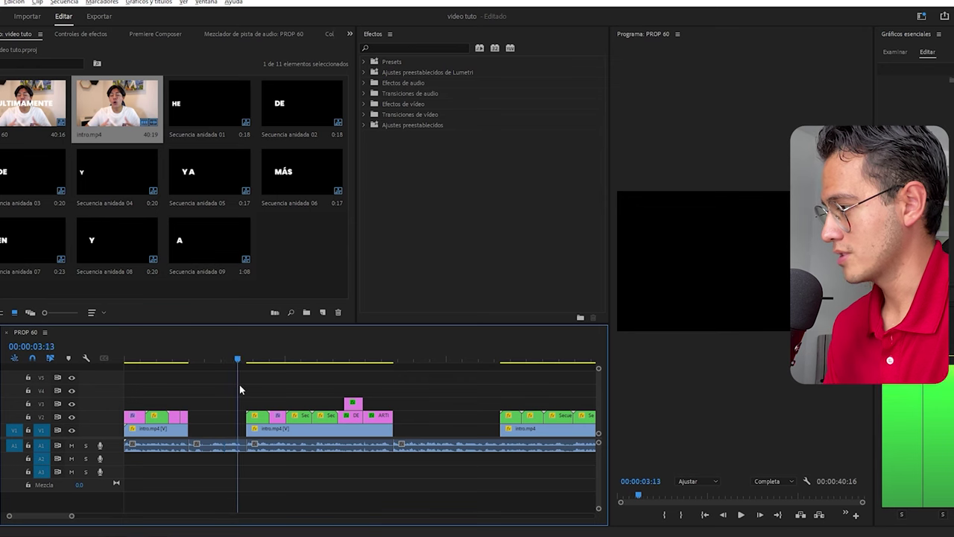
mouse_move(206, 367)
mouse_down()
mouse_move(399, 409)
mouse_move(497, 402)
mouse_up()
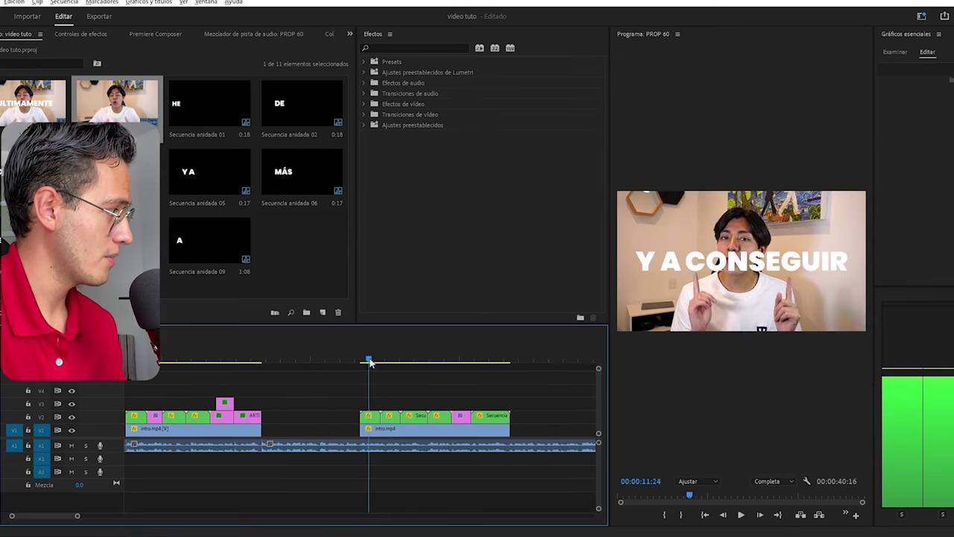
mouse_move(378, 371)
mouse_down()
mouse_move(406, 394)
mouse_move(398, 388)
mouse_up()
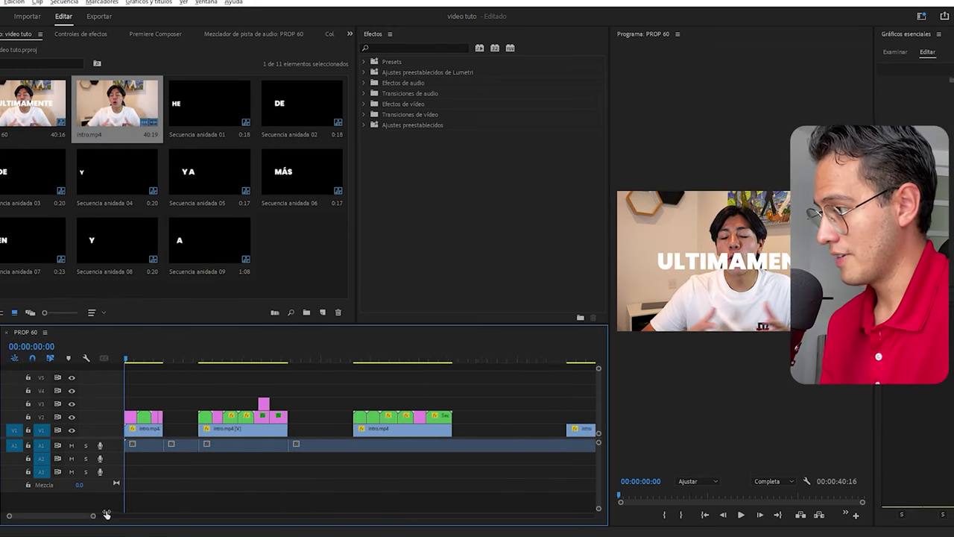
drag(106, 514, 51, 515)
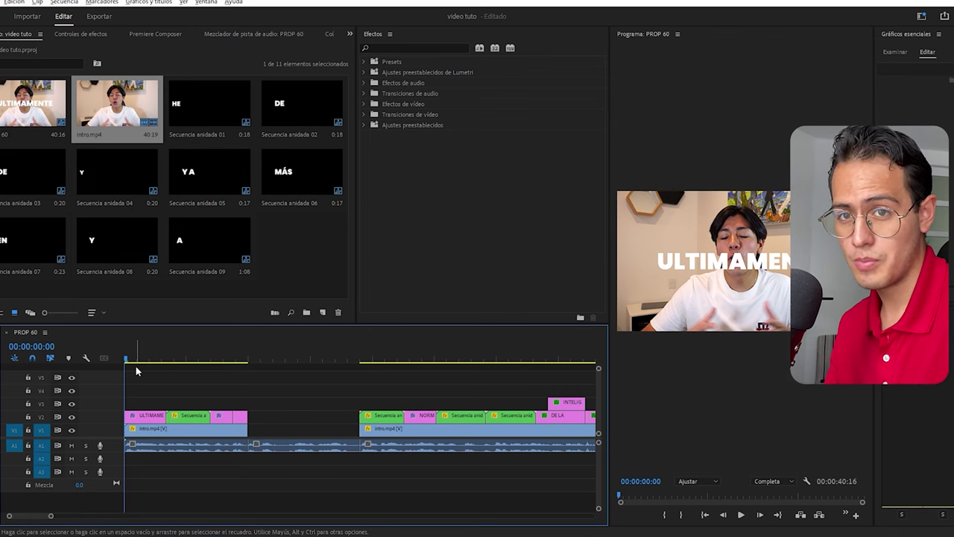
drag(145, 365, 218, 368)
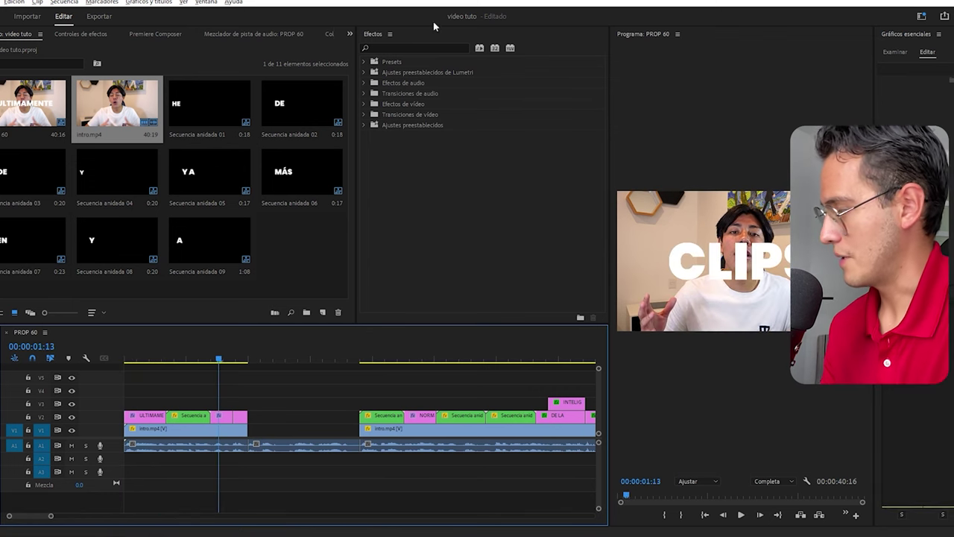
- Set the CLIPS caption's fill colour to yellow, hex FFD700
click(221, 415)
click(25, 211)
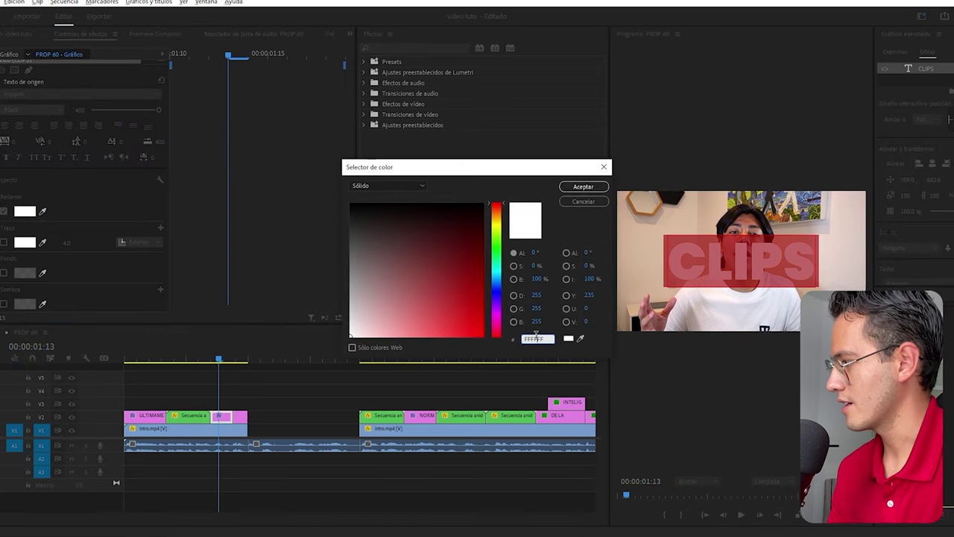
text(000FFD700)
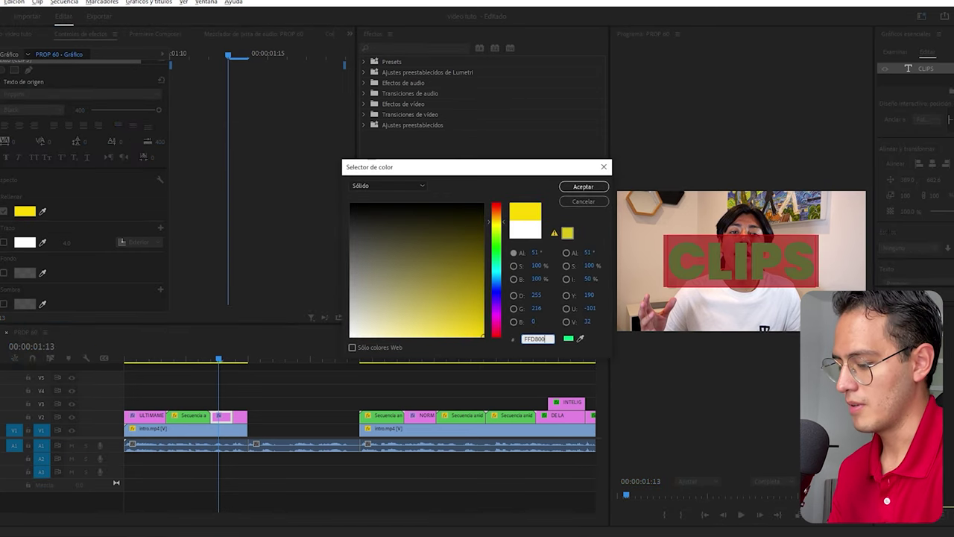
key(Return)
click(358, 386)
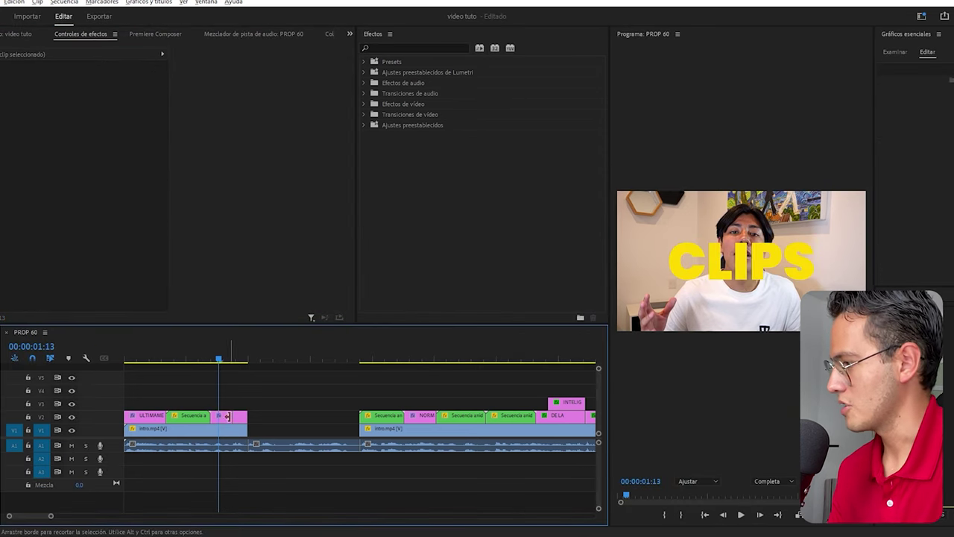
- Apply the Destello de lente lens flare to CLIPS and keyframe its flare centre
click(226, 421)
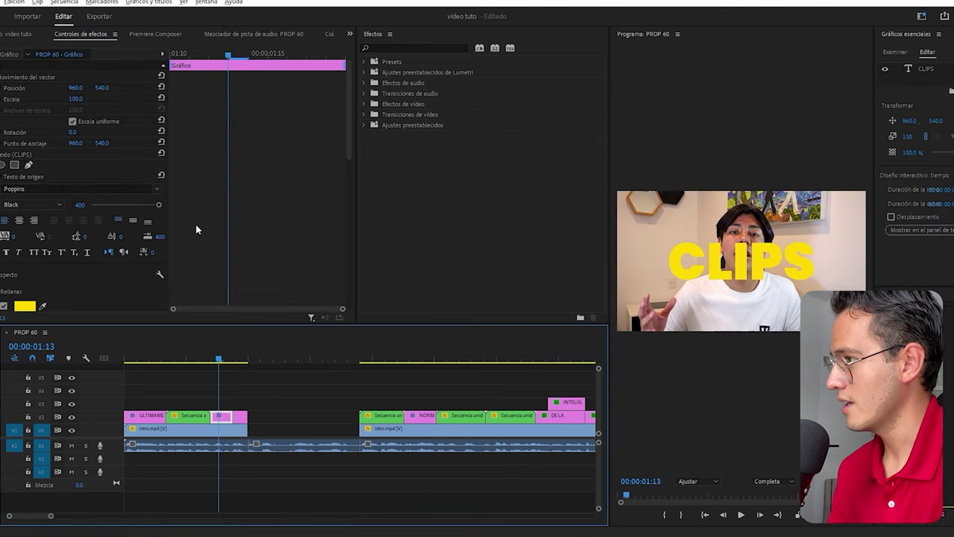
click(387, 48)
text(DEST)
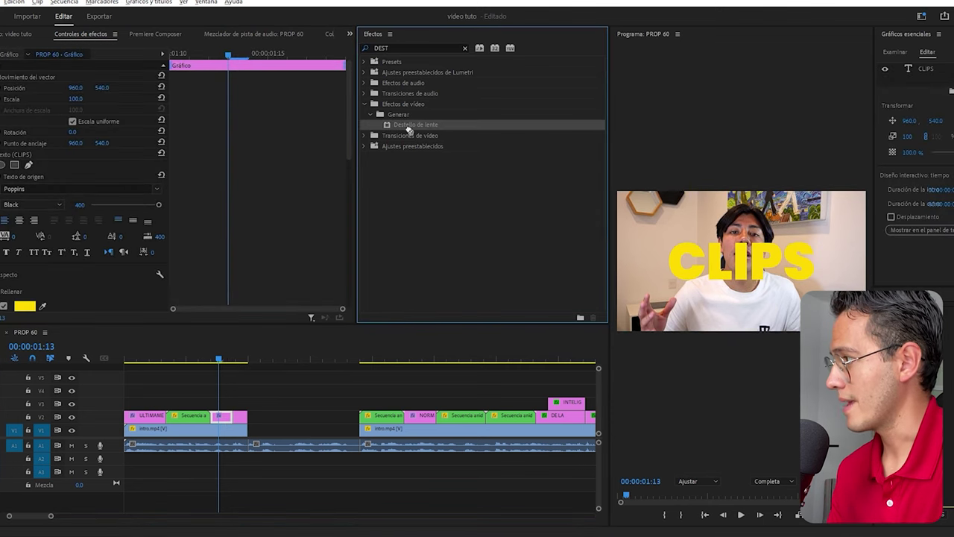
drag(230, 411, 231, 415)
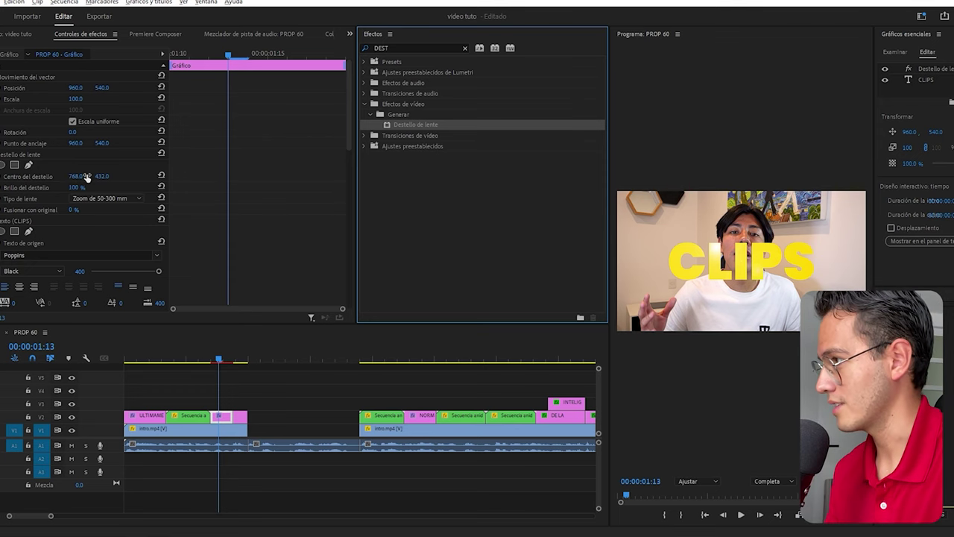
click(86, 176)
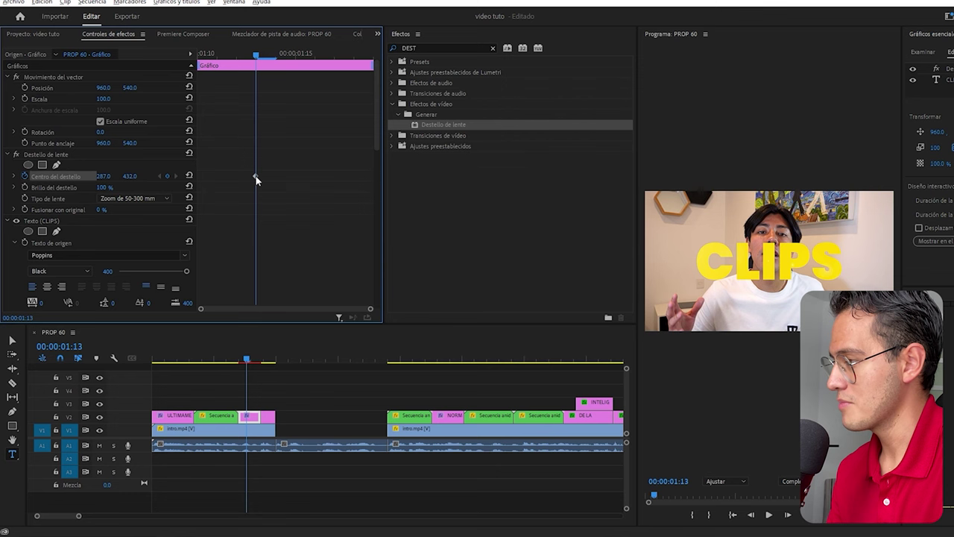
click(171, 179)
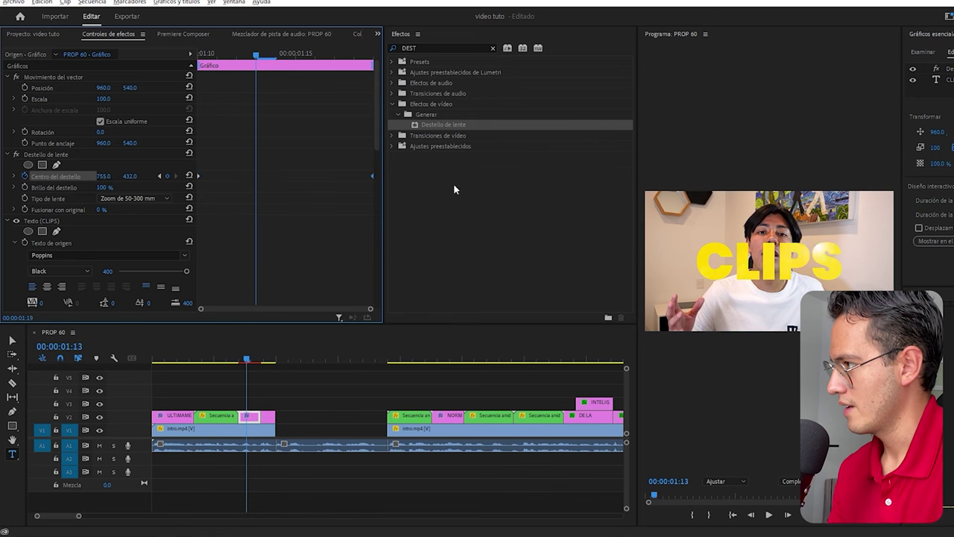
- Move the caption's Sombra paralela drop shadow above the lens flare in Effect Controls
click(234, 357)
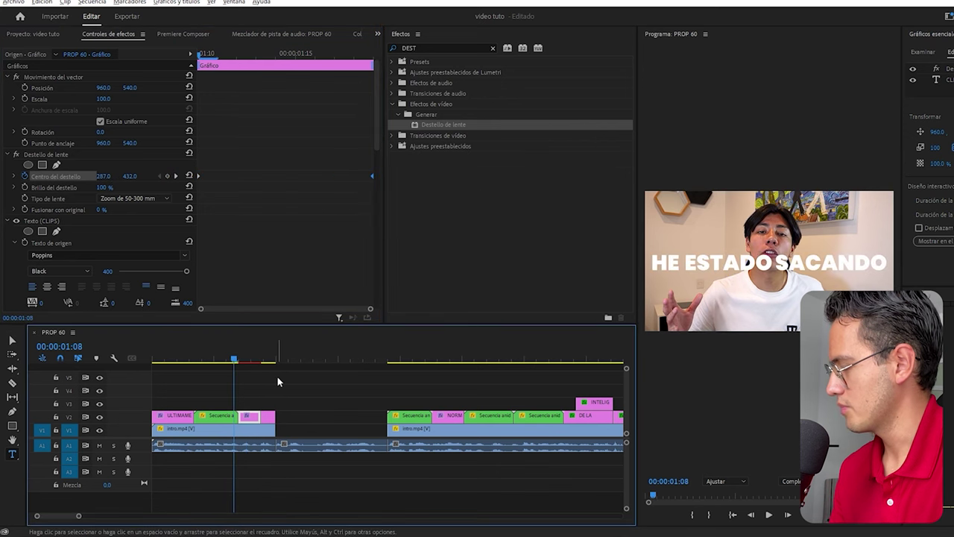
click(277, 380)
click(244, 360)
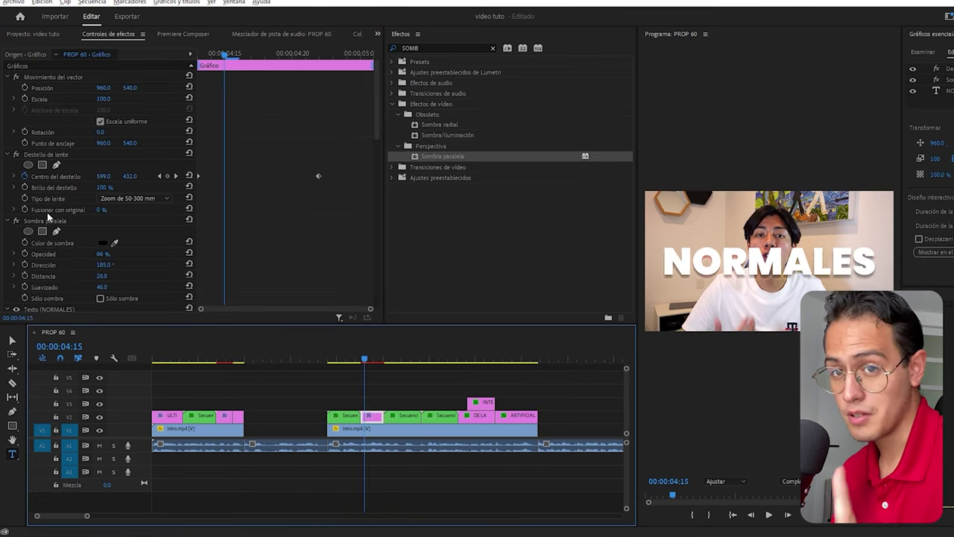
click(56, 220)
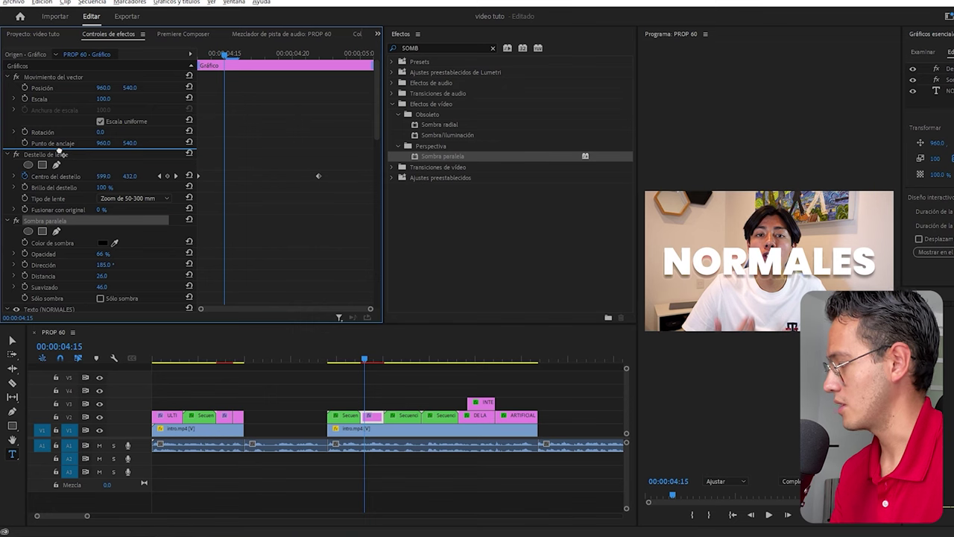
drag(59, 150, 61, 153)
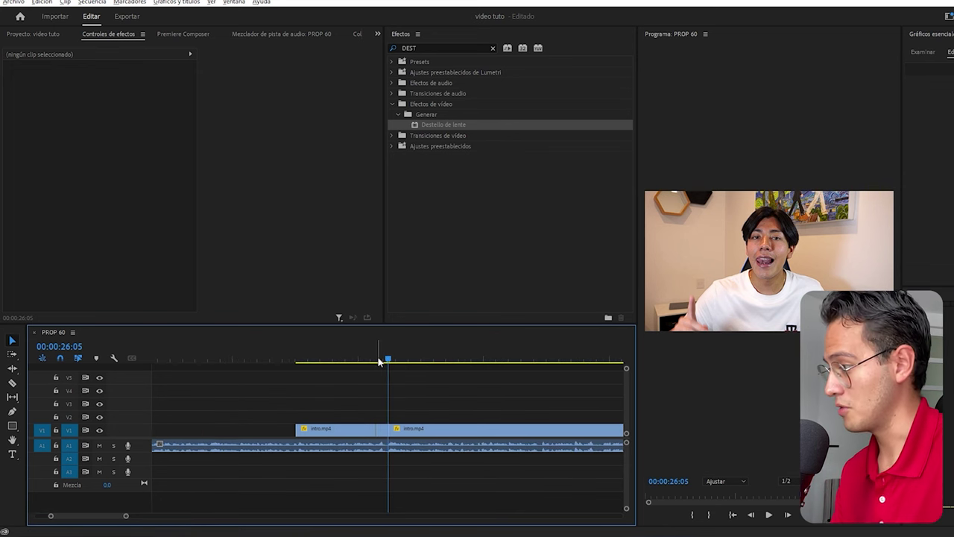
- Create a VIRAL text title over the video around 25 seconds, shifted left in frame
drag(380, 359, 369, 360)
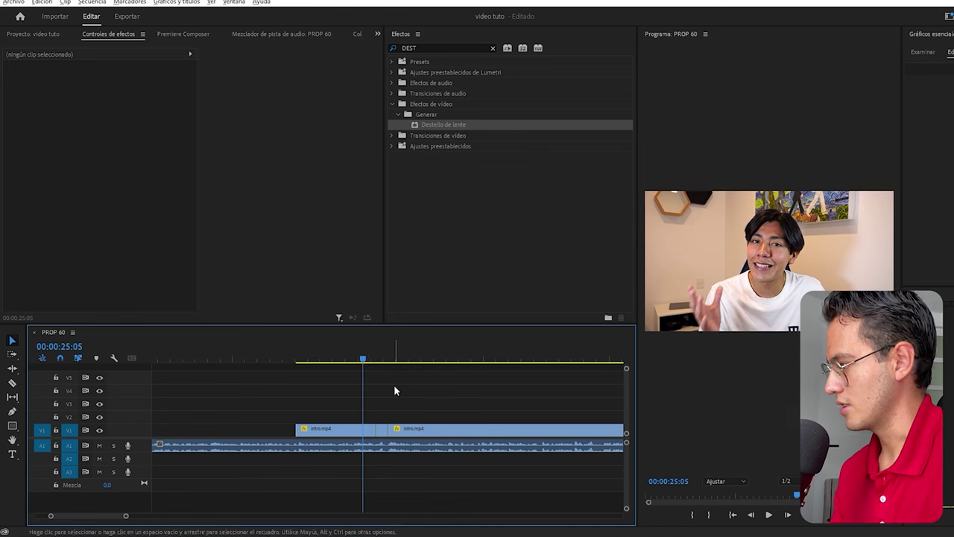
key(space)
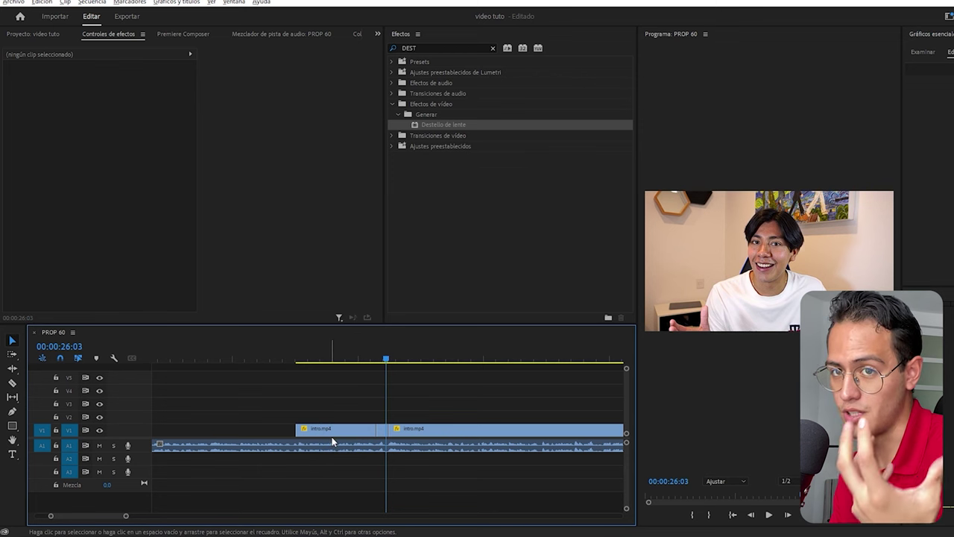
key(t)
click(735, 255)
text(VIRAL)
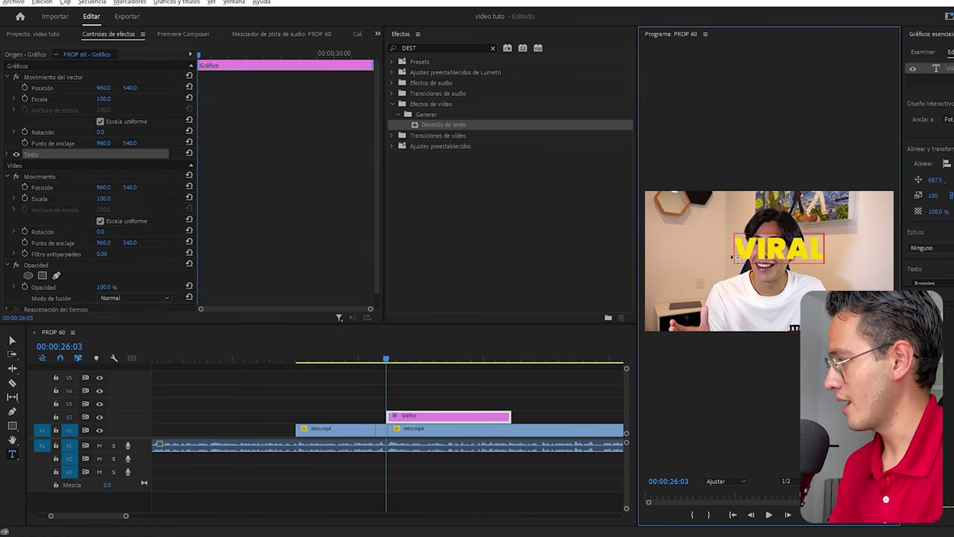
drag(934, 180, 877, 180)
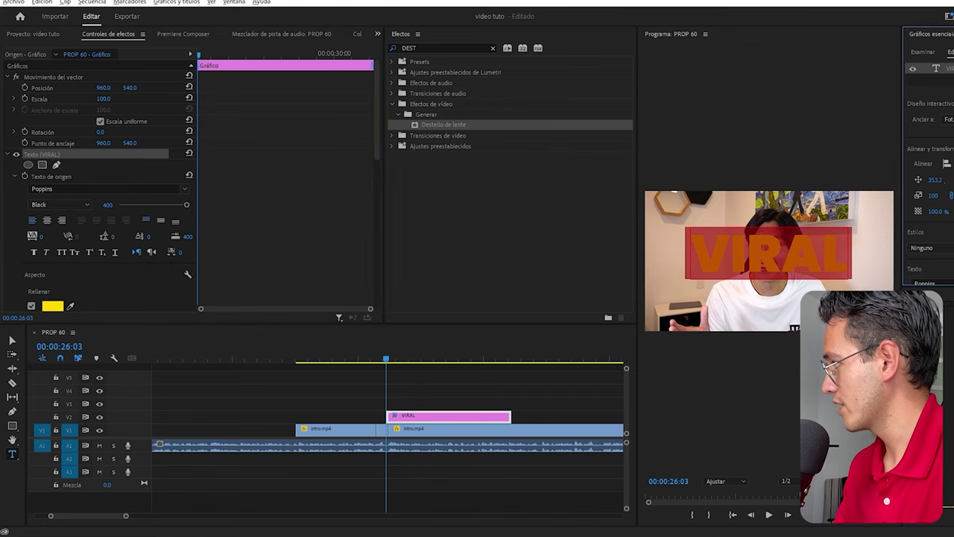
click(427, 404)
- Place the short VIRAL graphic at the playhead over the cut and search effects for 'INCR'
drag(408, 421, 408, 422)
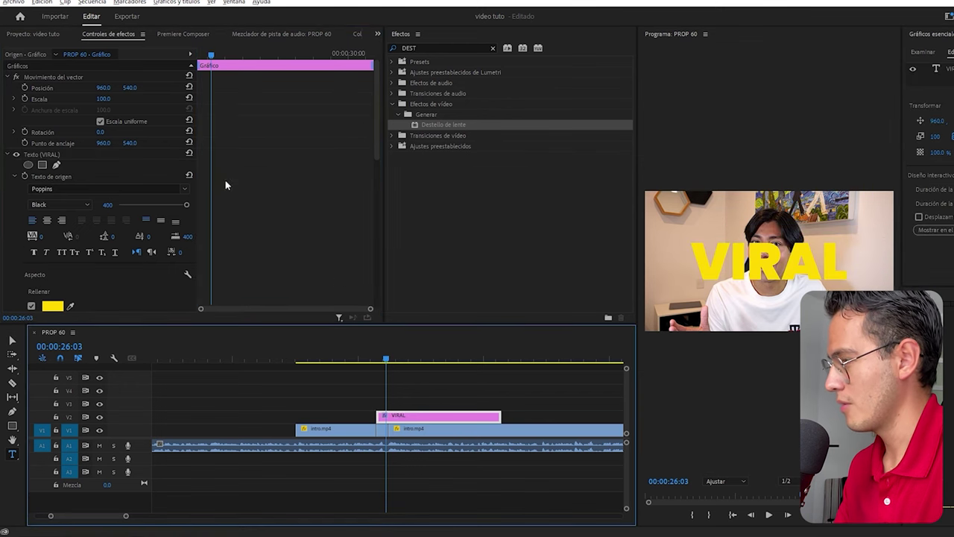
key(ctrl+z)
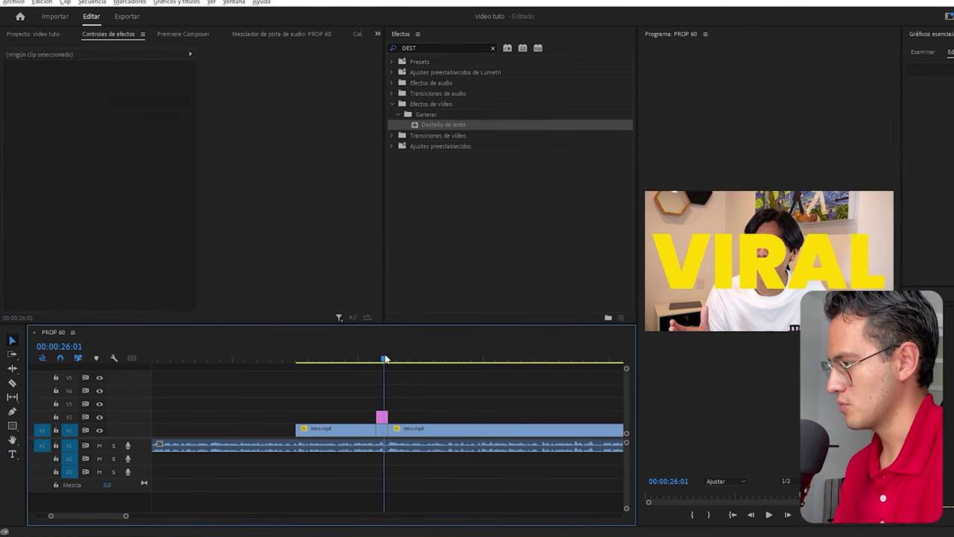
click(381, 359)
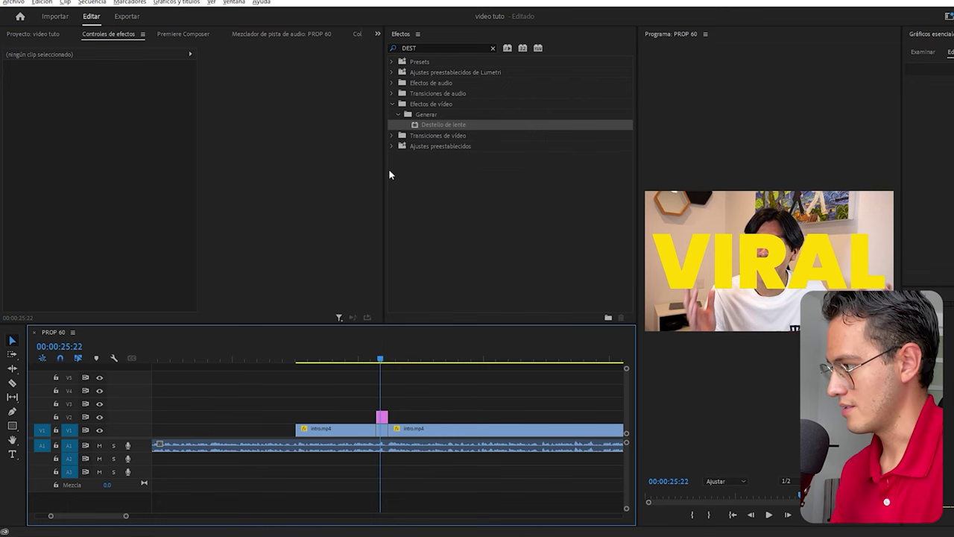
double_click(426, 47)
text(INCR)
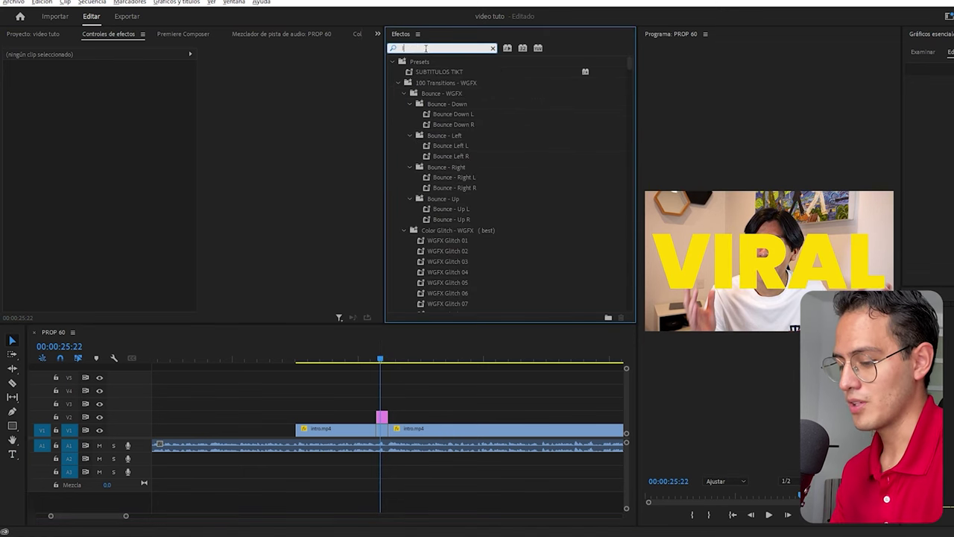
- Apply Track Matte Key to the V1 clip with Matte set to Video 2, then open Sounds
drag(477, 145, 387, 431)
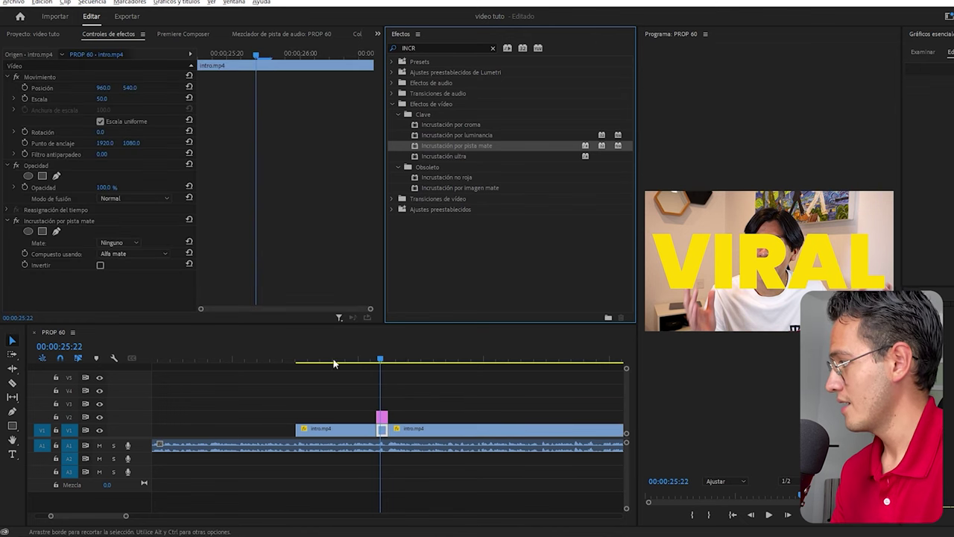
click(113, 243)
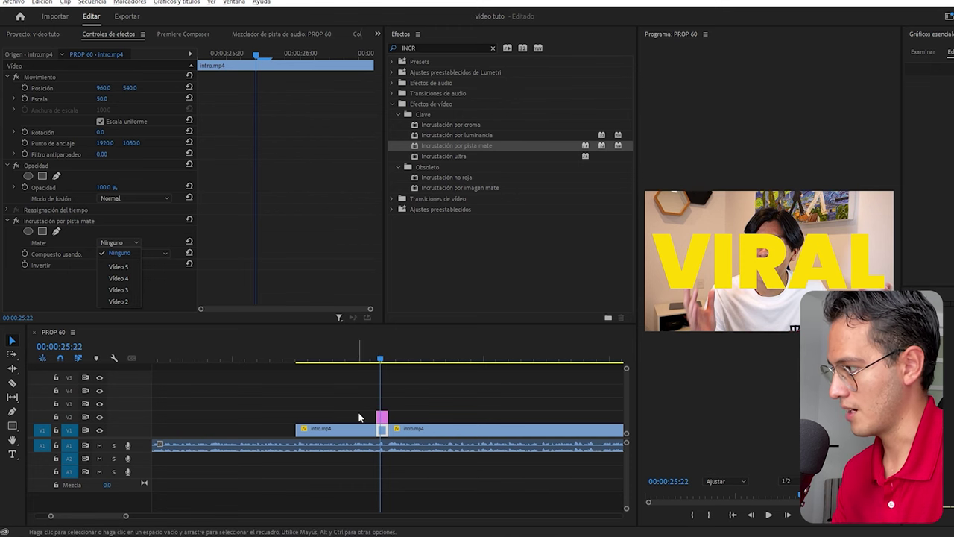
click(123, 304)
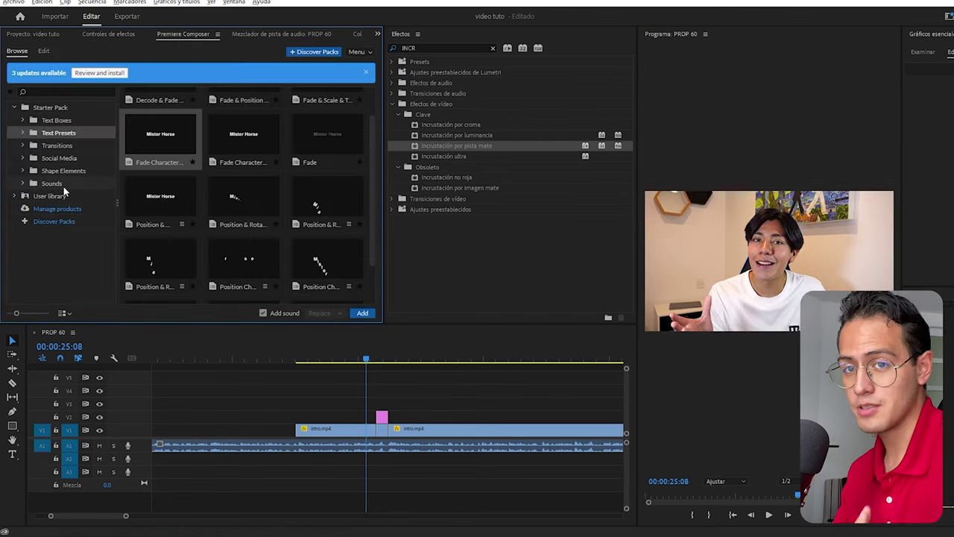
click(63, 184)
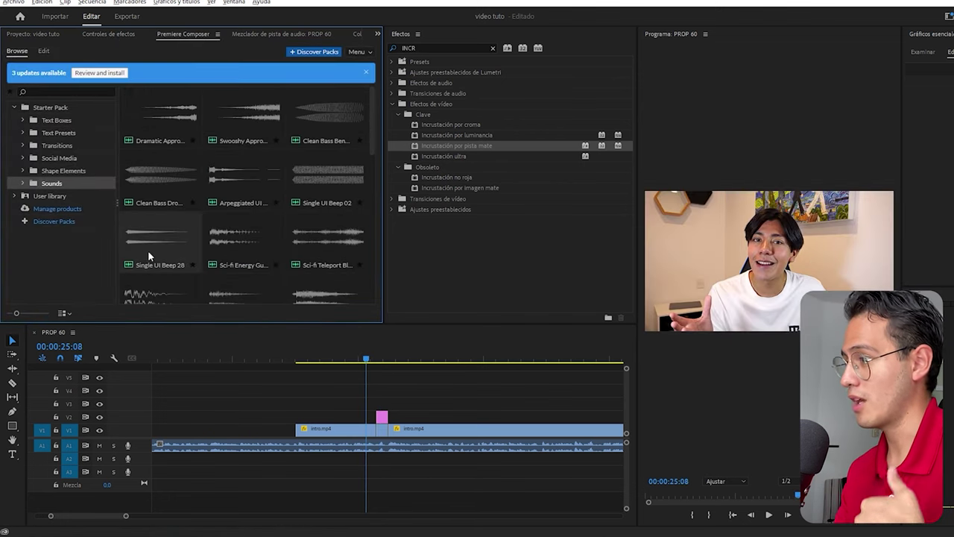
- Place a cinematic sound effect from the library on A3 at the transition
scroll(147, 256, down, 2)
click(244, 197)
drag(382, 468, 384, 471)
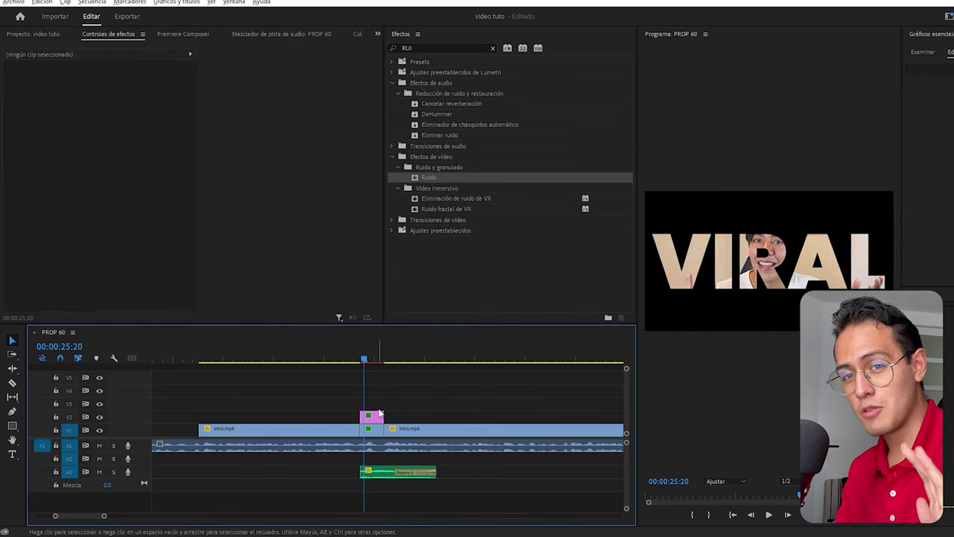
- Keyframe the VIRAL title's Scale to zoom down from about 1564 to 149
click(377, 415)
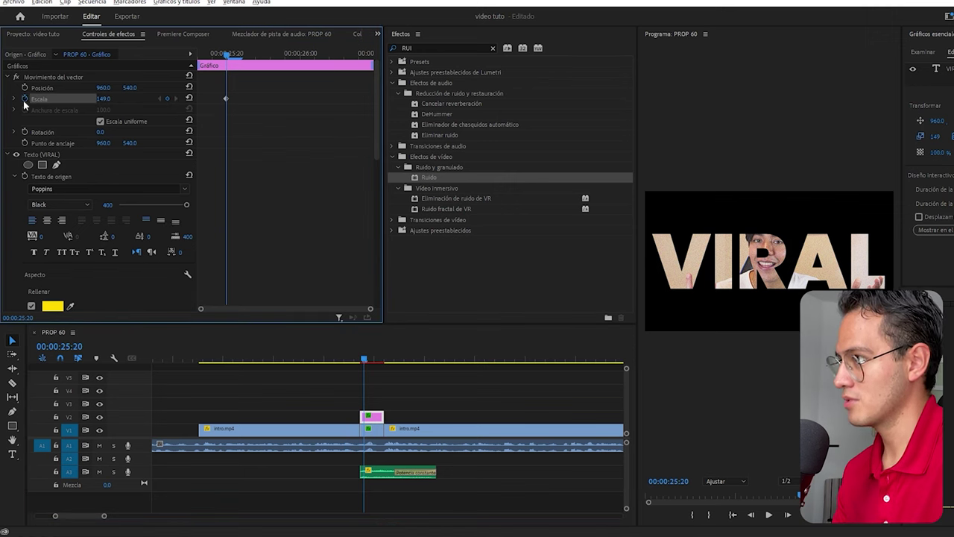
key(Left)
key(Left)
text(1048)
key(Return)
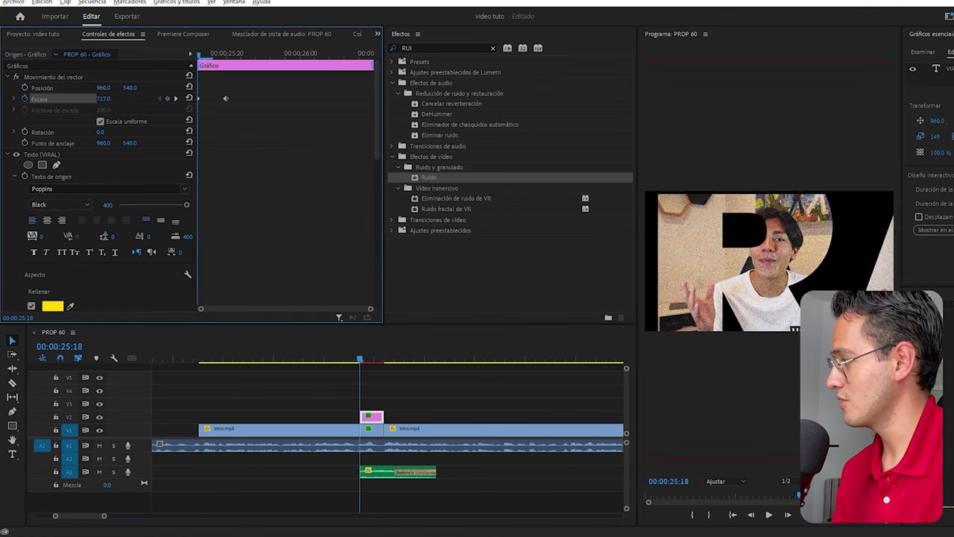
drag(105, 98, 112, 99)
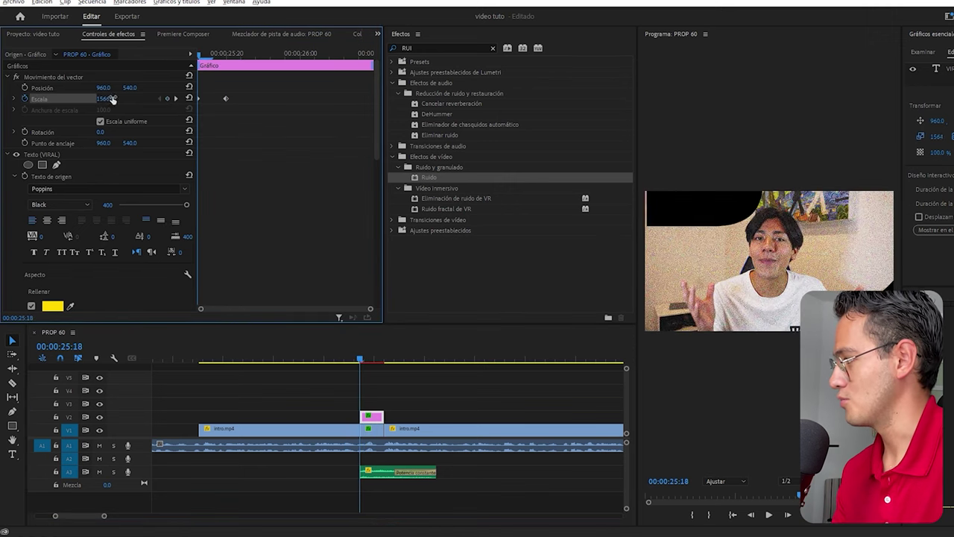
- Apply Ease In and Ease Out to both Scale keyframes and play the zoom
right_click(200, 100)
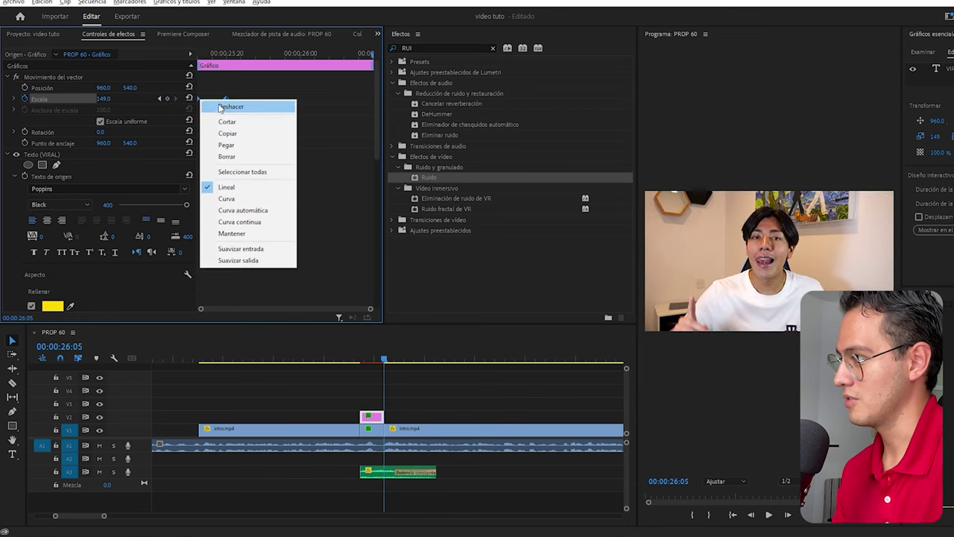
click(283, 253)
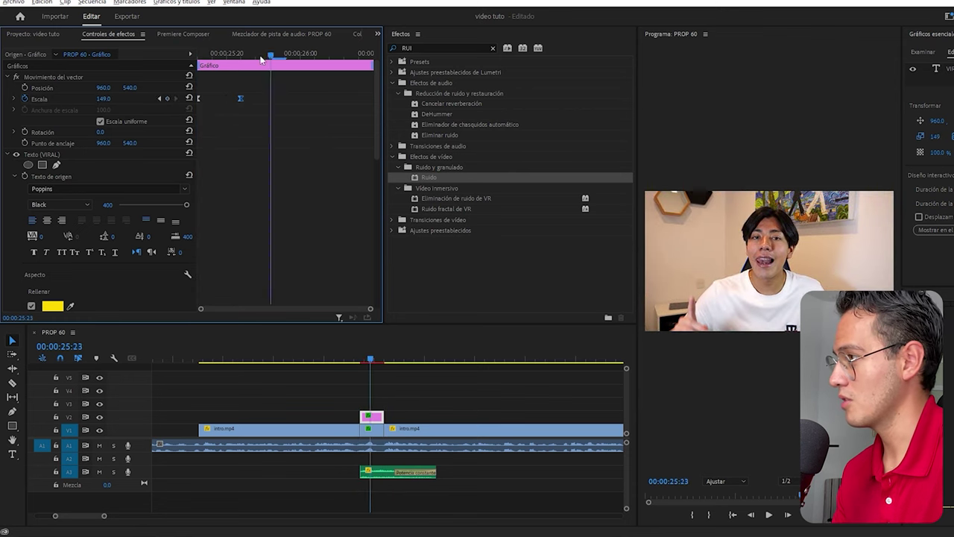
click(158, 98)
right_click(239, 98)
click(282, 248)
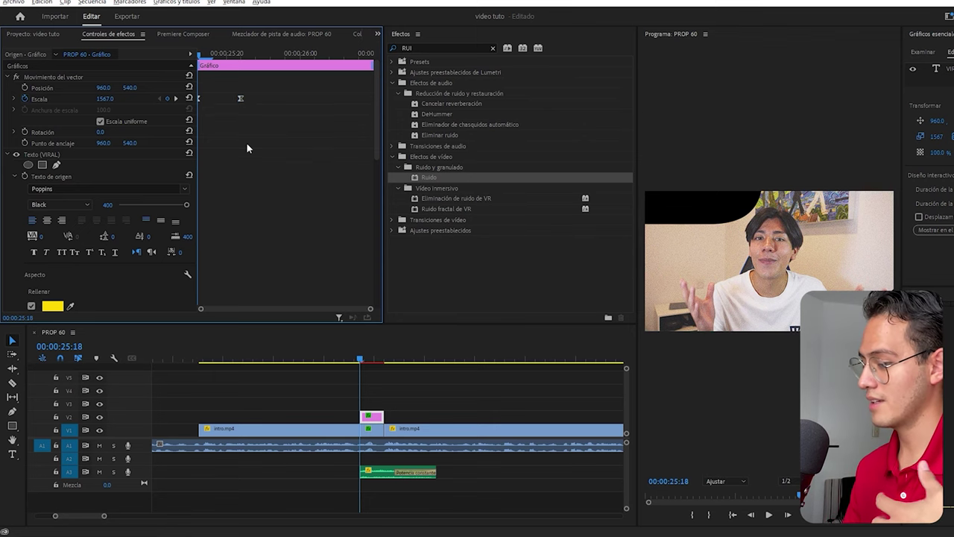
key(space)
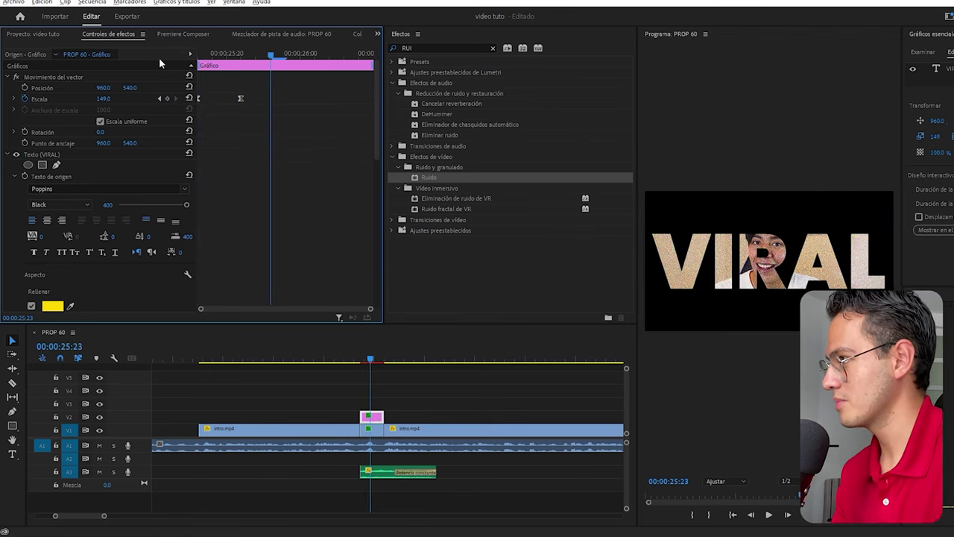
- Set the VIRAL zoom's starting Scale to 418 and adjust its horizontal starting position
drag(271, 57, 198, 57)
drag(104, 99, 80, 111)
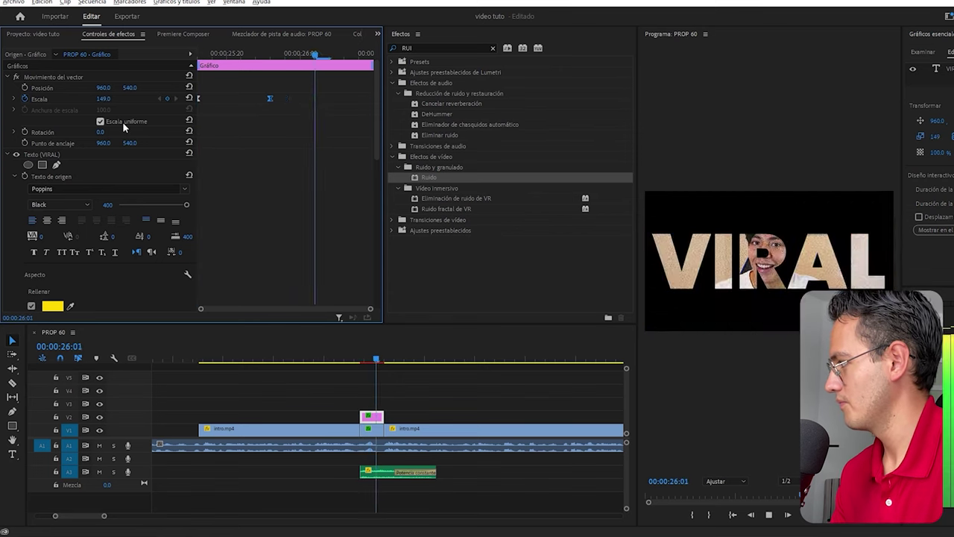
key(space)
mouse_move(103, 98)
mouse_down()
mouse_move(95, 103)
mouse_move(194, 88)
mouse_up()
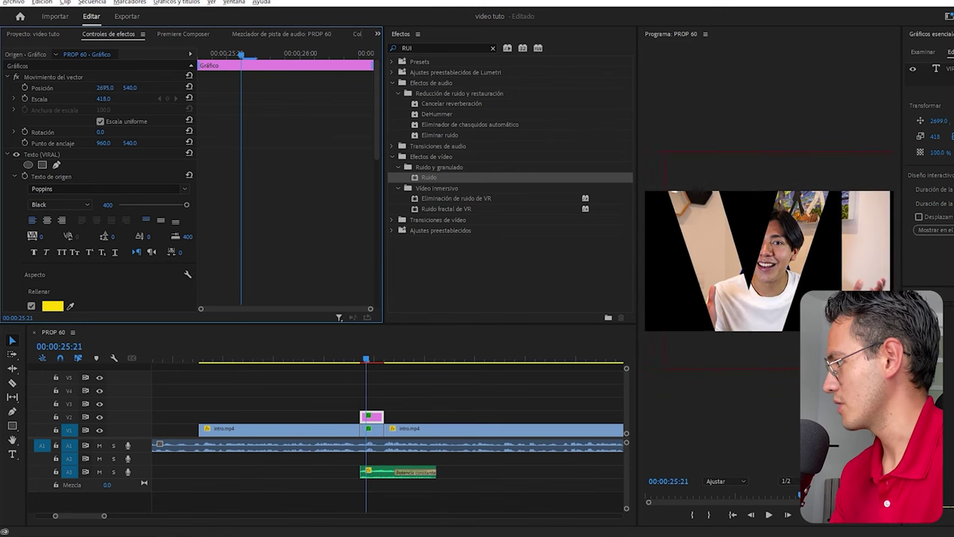
mouse_move(194, 88)
mouse_down()
mouse_move(114, 89)
mouse_move(2, 66)
mouse_up()
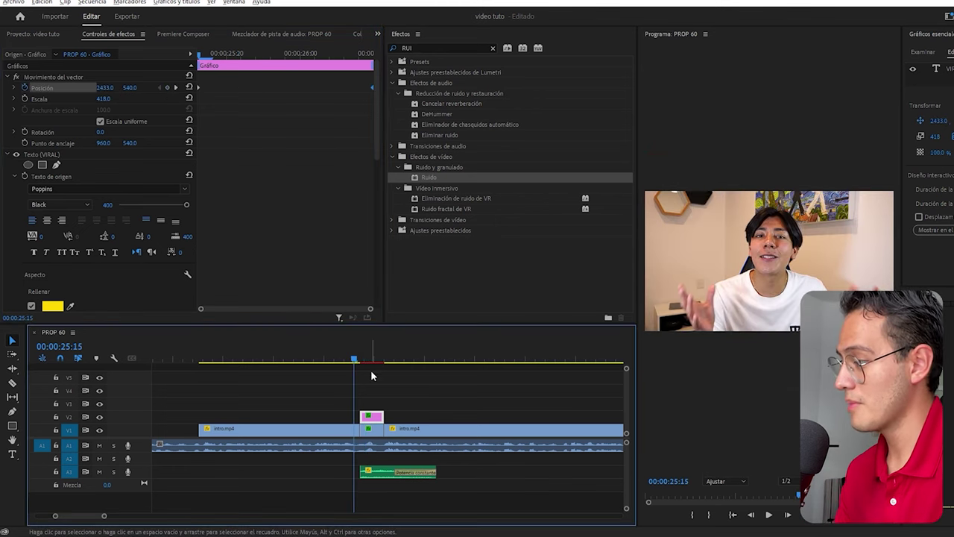
- Move the short cut piece of intro audio from A1 down onto new track A4
mouse_move(370, 361)
mouse_down()
mouse_move(387, 361)
mouse_move(364, 369)
mouse_up()
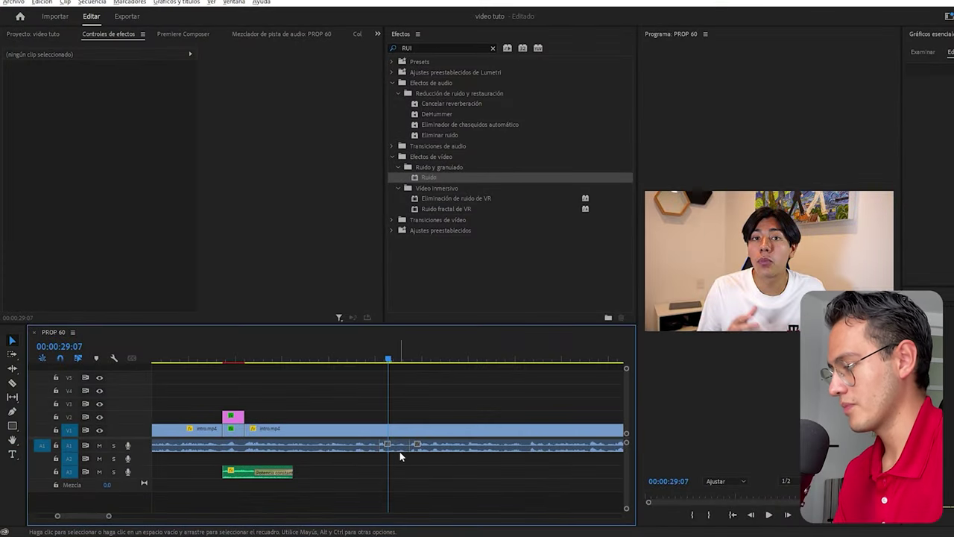
drag(398, 451, 401, 467)
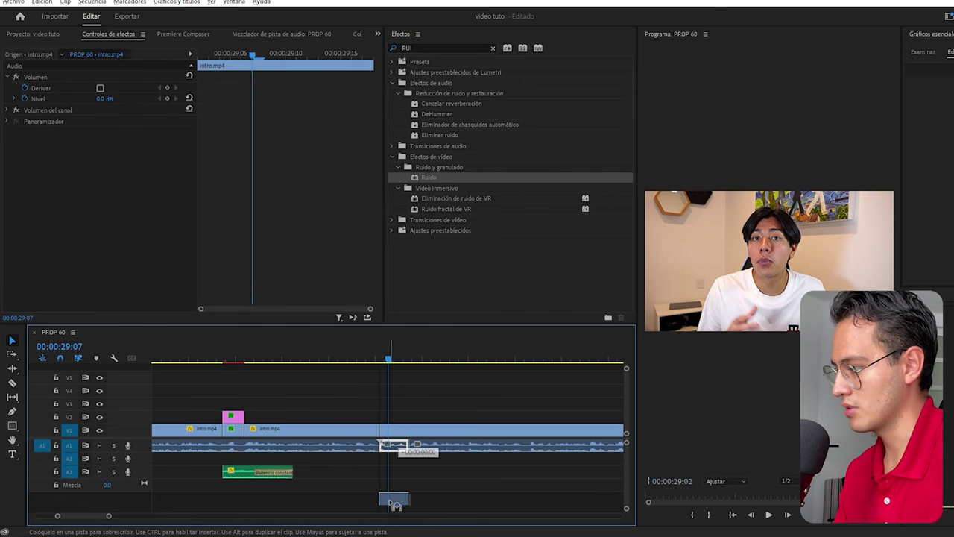
drag(395, 505, 393, 501)
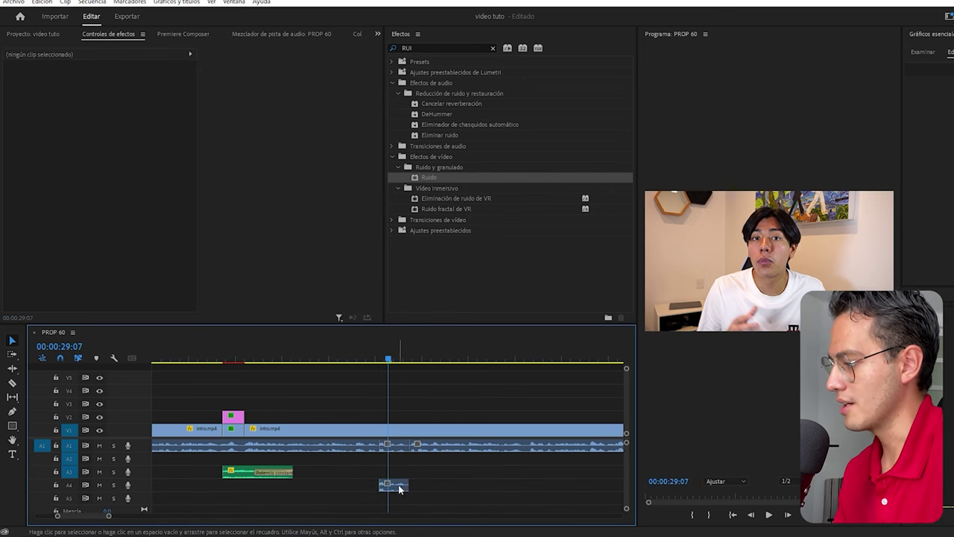
- Insert Reverberación de estudio on track 4 in the Audio Track Mixer and open its settings
click(282, 34)
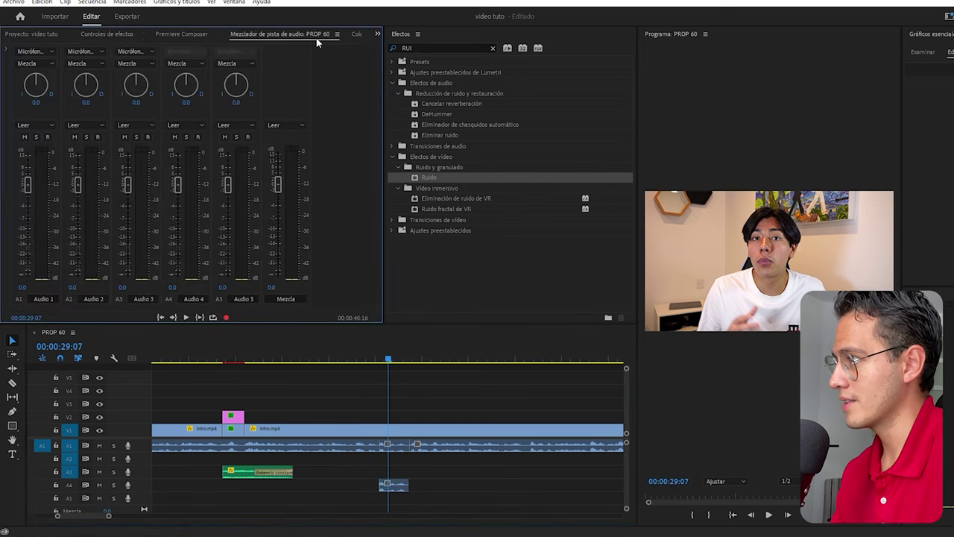
click(6, 51)
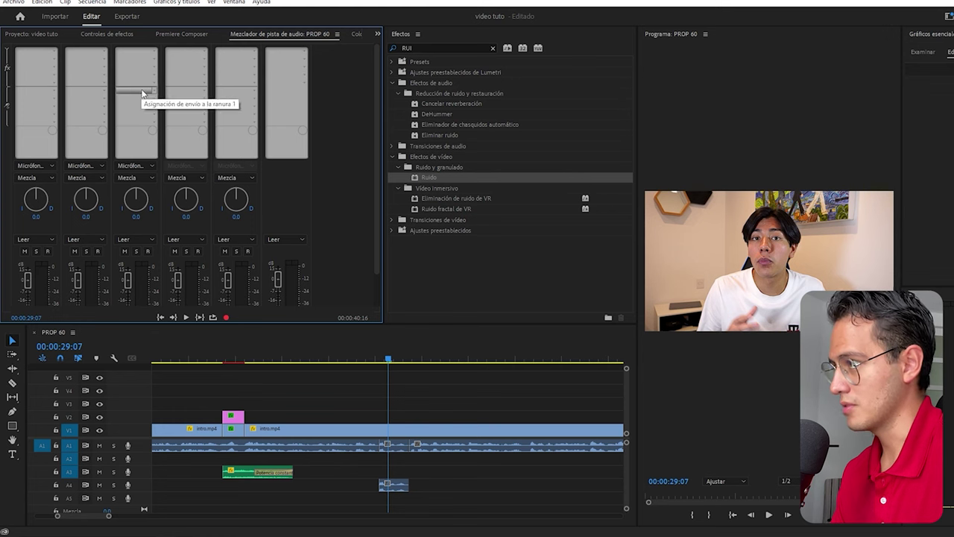
click(205, 55)
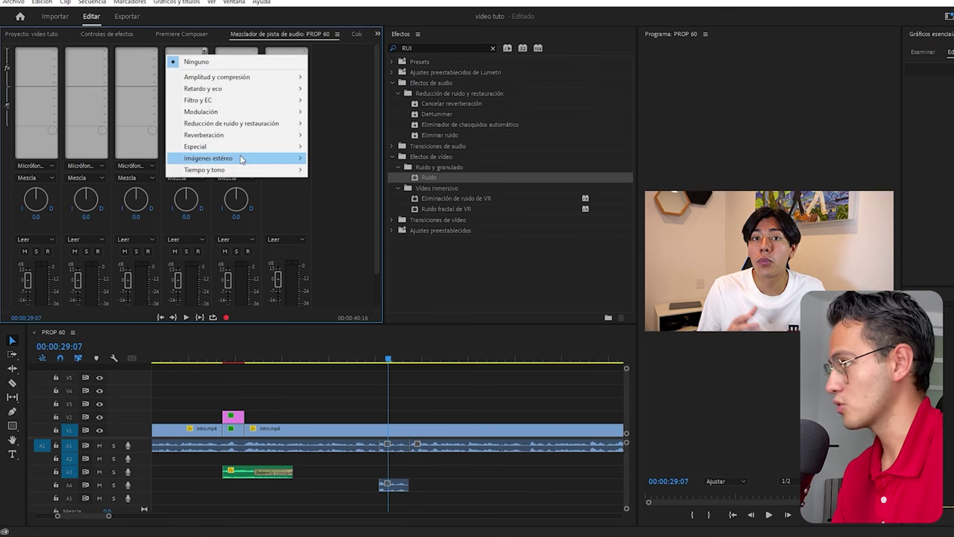
mouse_move(227, 135)
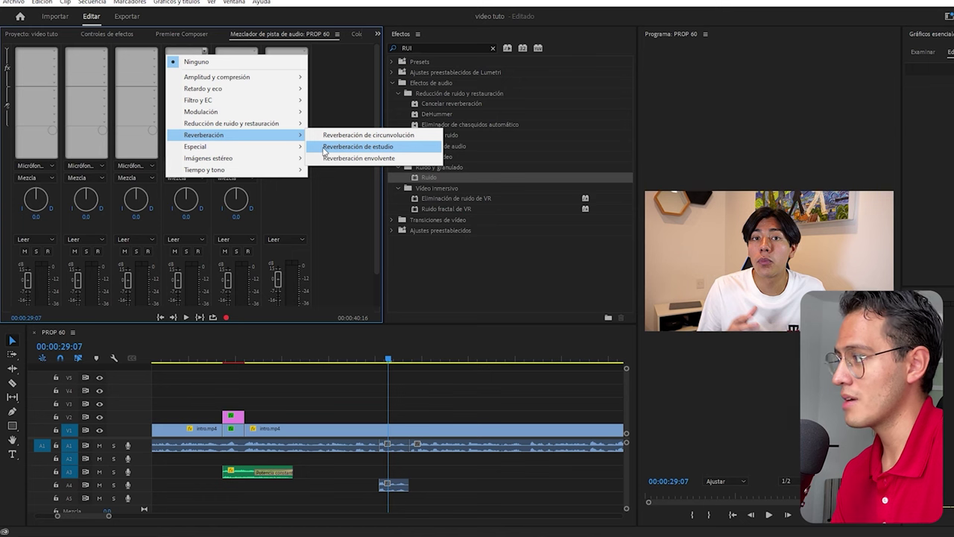
click(325, 151)
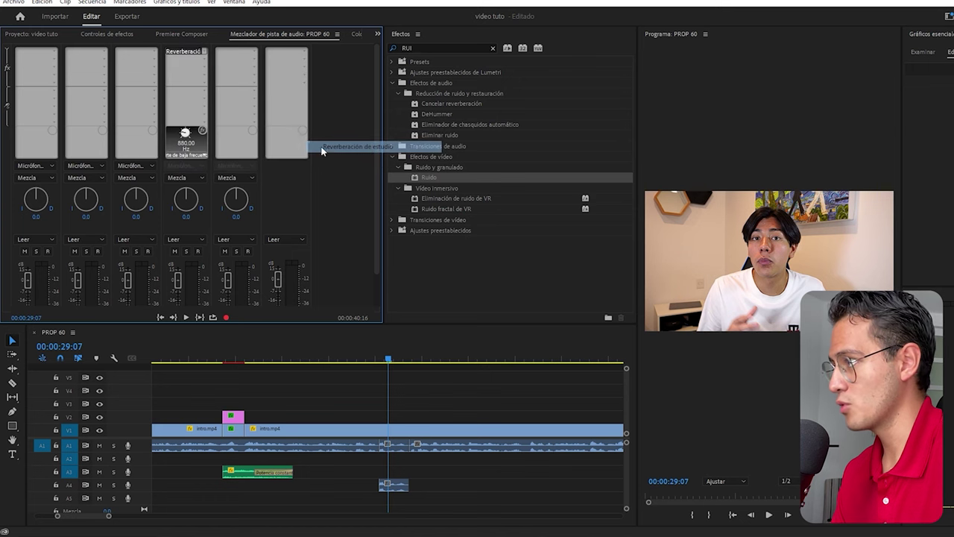
double_click(184, 51)
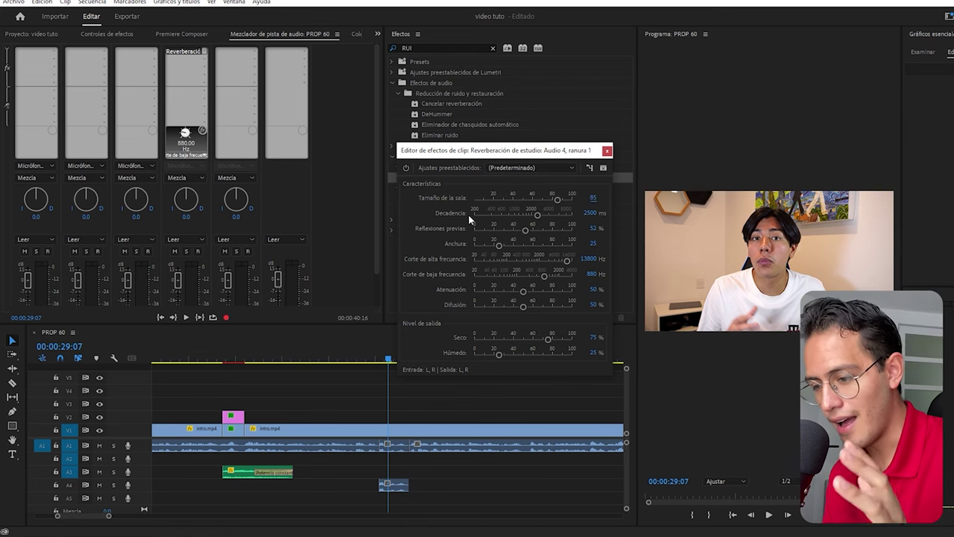
- Raise the studio reverb decay to 6500 ms and apply the Sonido ambiental 2 preset
drag(606, 210, 574, 222)
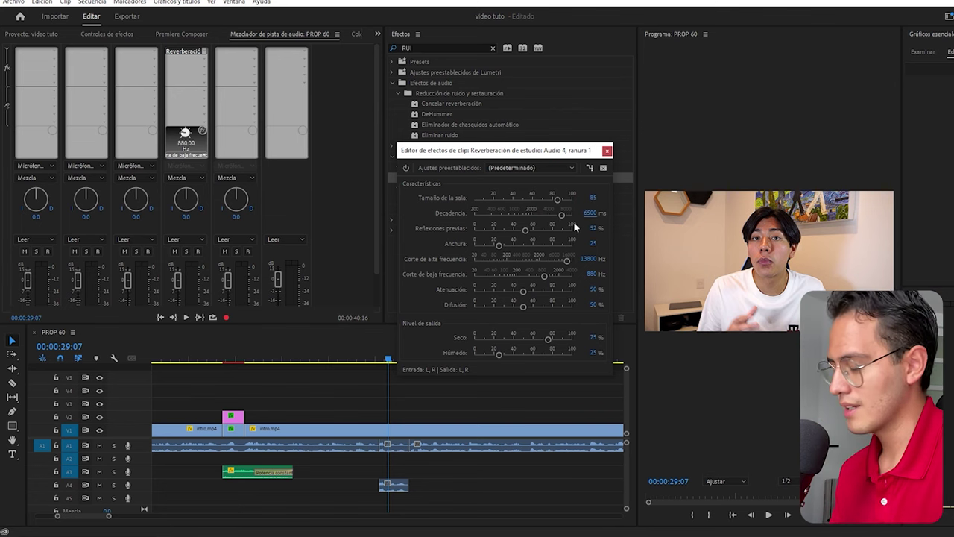
click(507, 168)
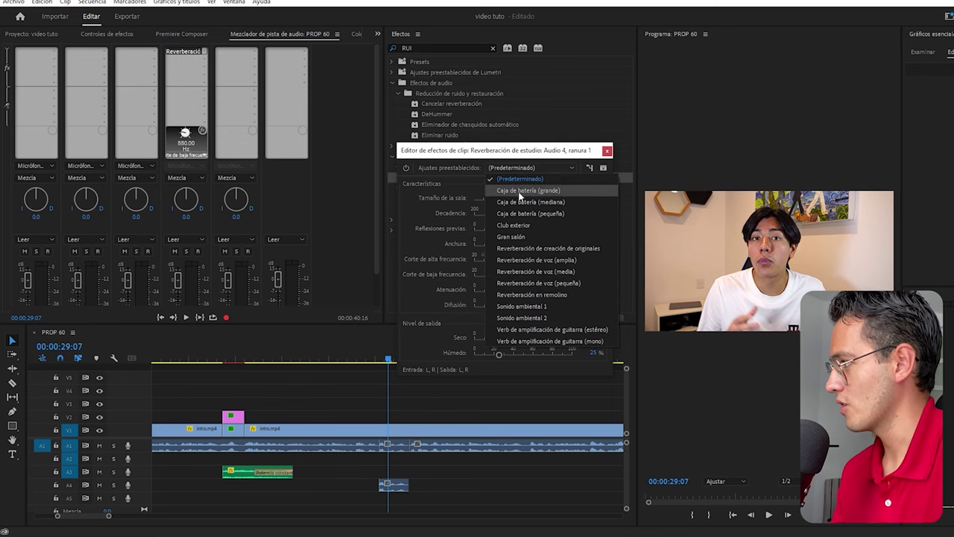
click(525, 317)
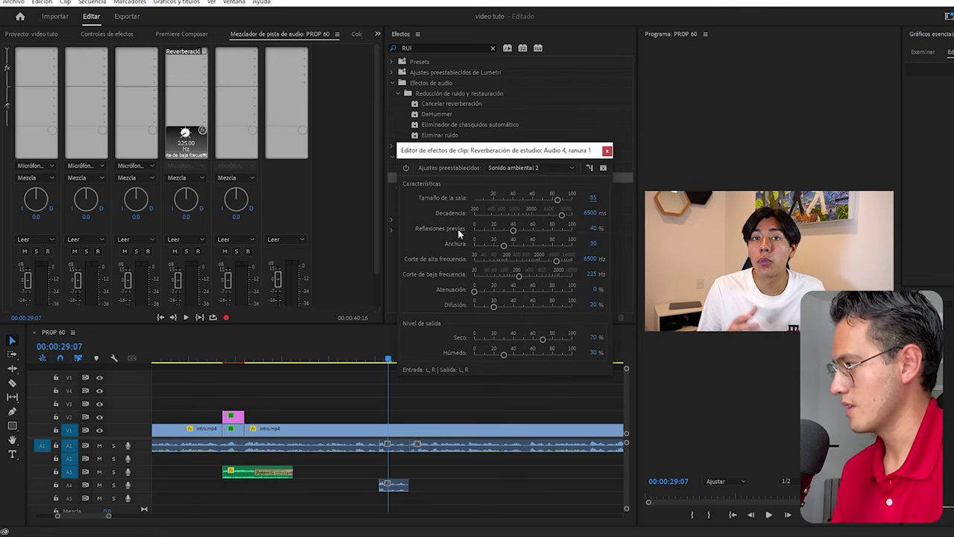
- Close the reverb editor, mute track A1, and play the sequence to hear the reverb
click(606, 151)
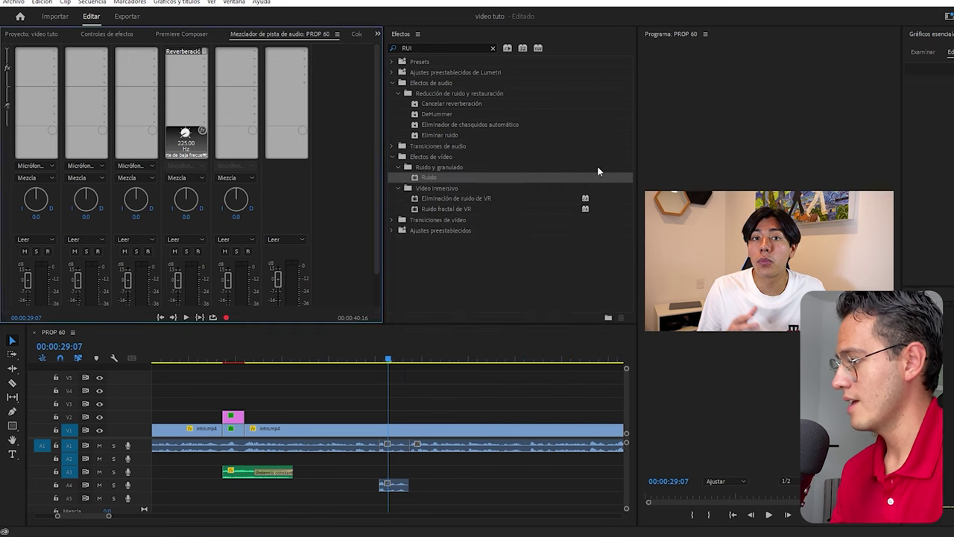
click(99, 445)
key(space)
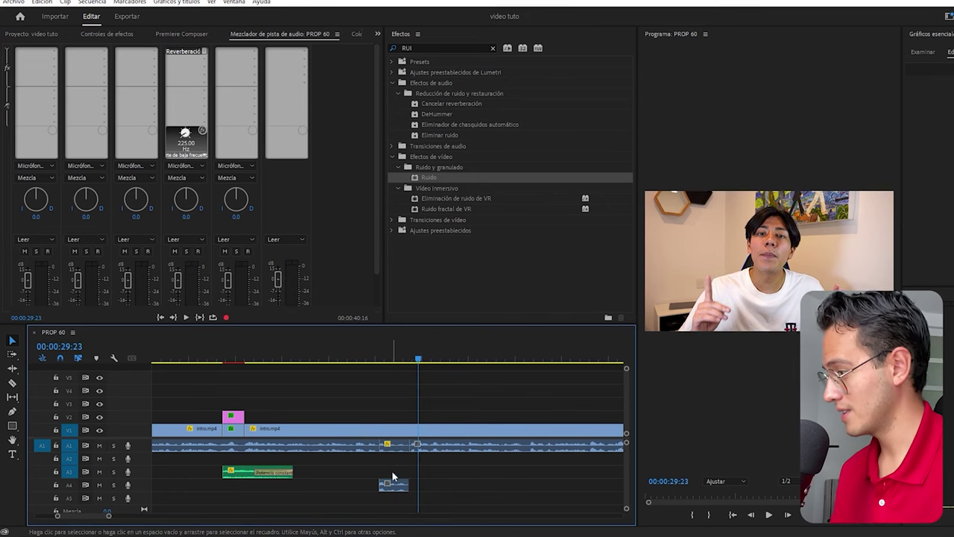
- Drop the audio file onto track A1 just after the shortened intro.mp4 clip
drag(110, 515, 146, 514)
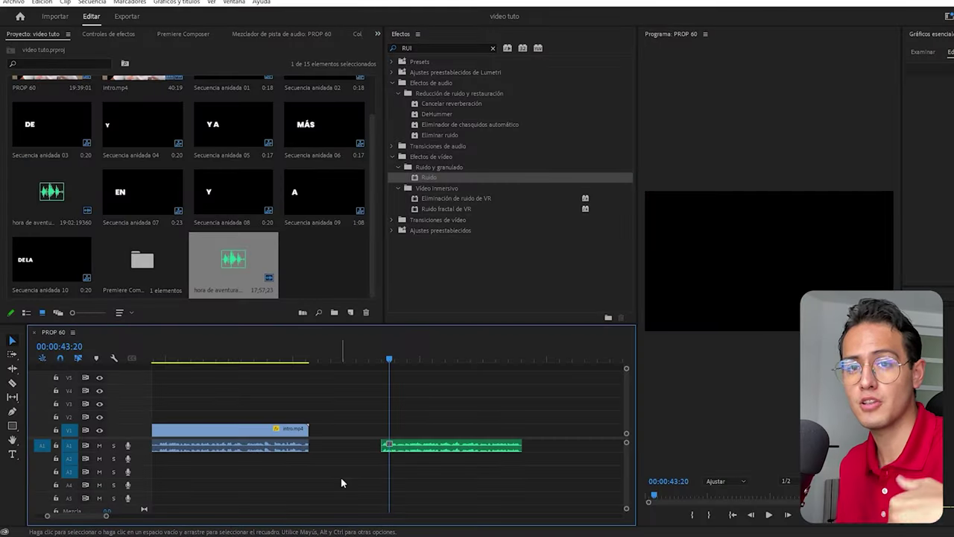
- Mark an In point at the new audio clip's start and an Out point at its end
drag(106, 514, 88, 514)
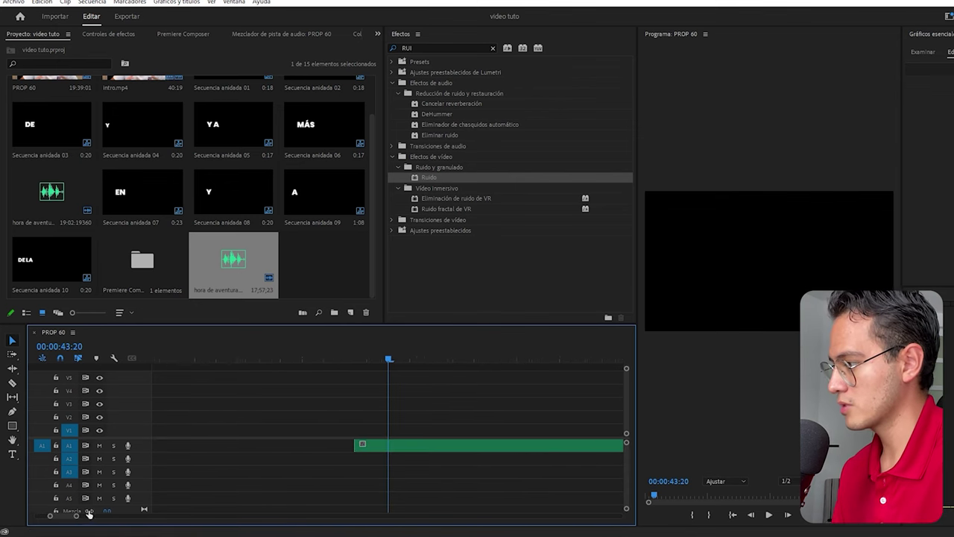
click(360, 360)
key(i)
drag(361, 350, 346, 351)
drag(73, 515, 100, 515)
key(space)
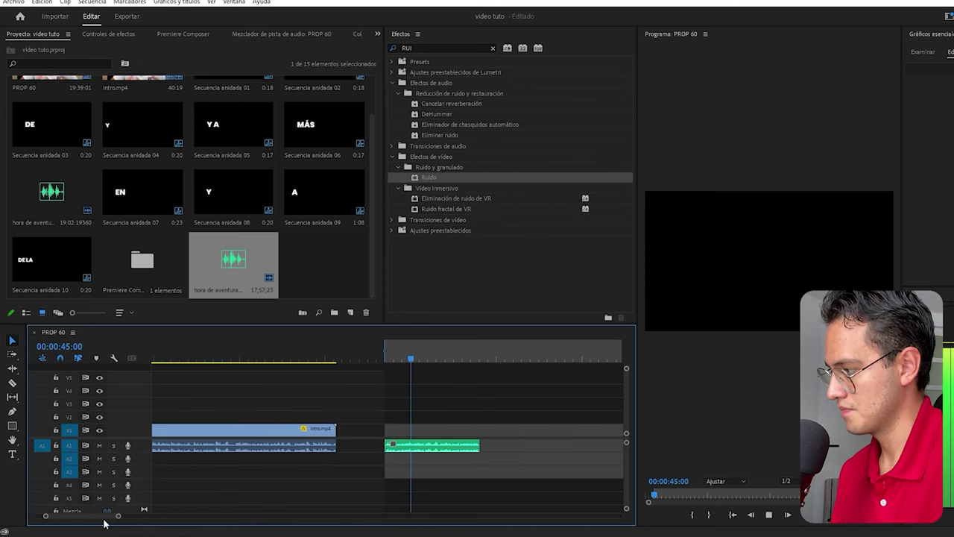
key(Down)
key(o)
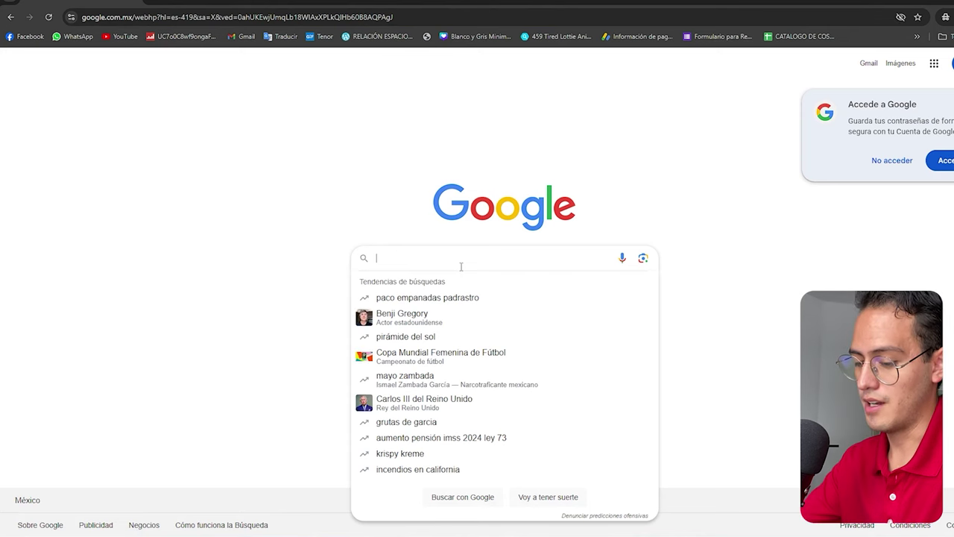
- Search Google for 'articulo sobre el sentido de la vida' and scroll through the spiritual purpose-of-life article
text(articulo sobre sentido)
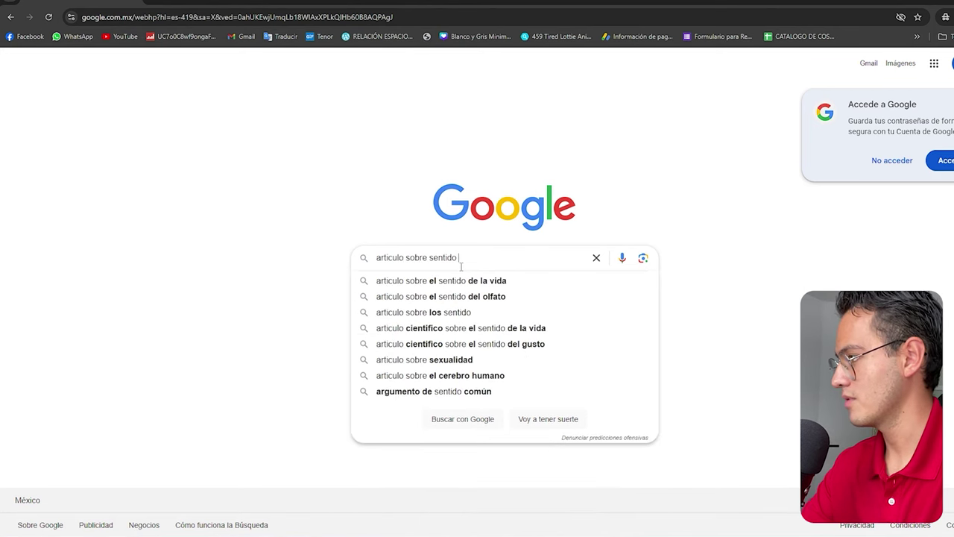
click(455, 280)
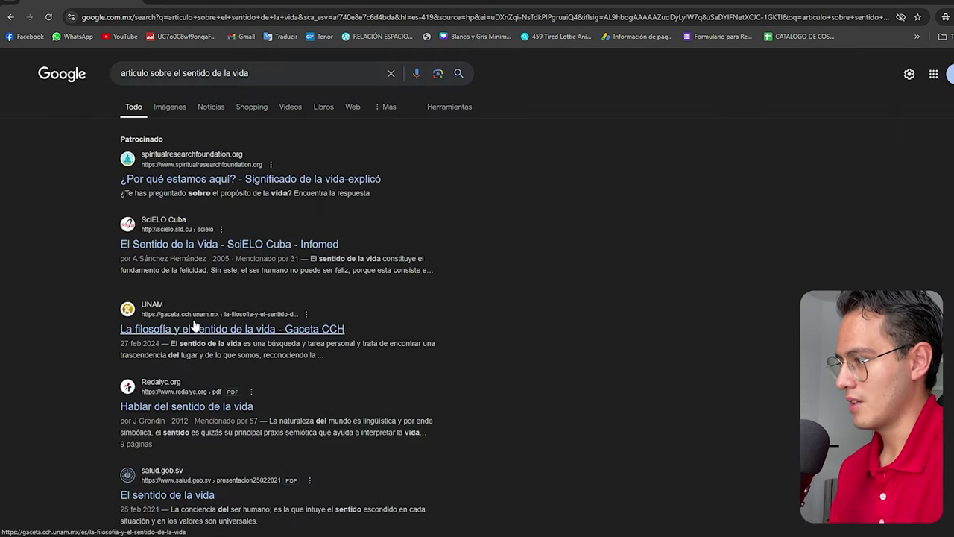
scroll(182, 402, down, 4)
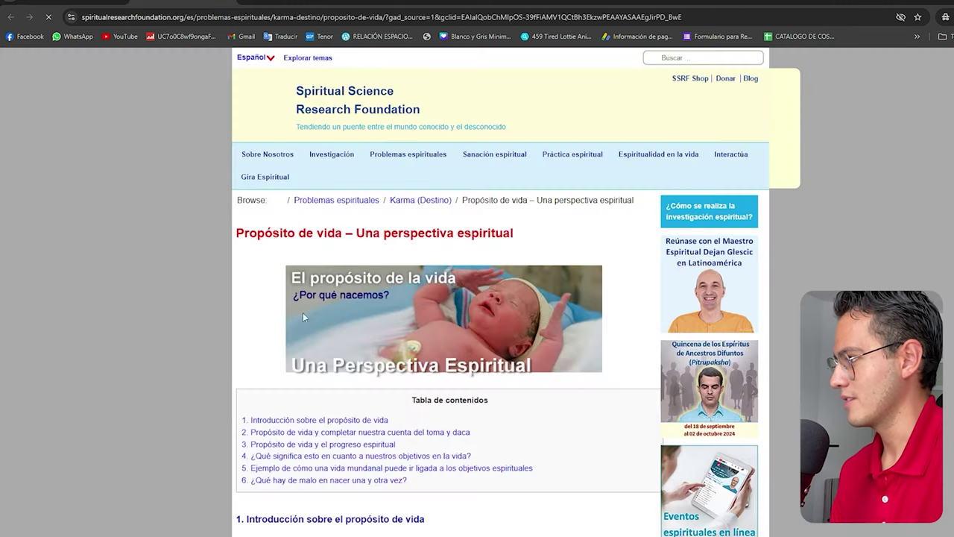
scroll(302, 317, down, 5)
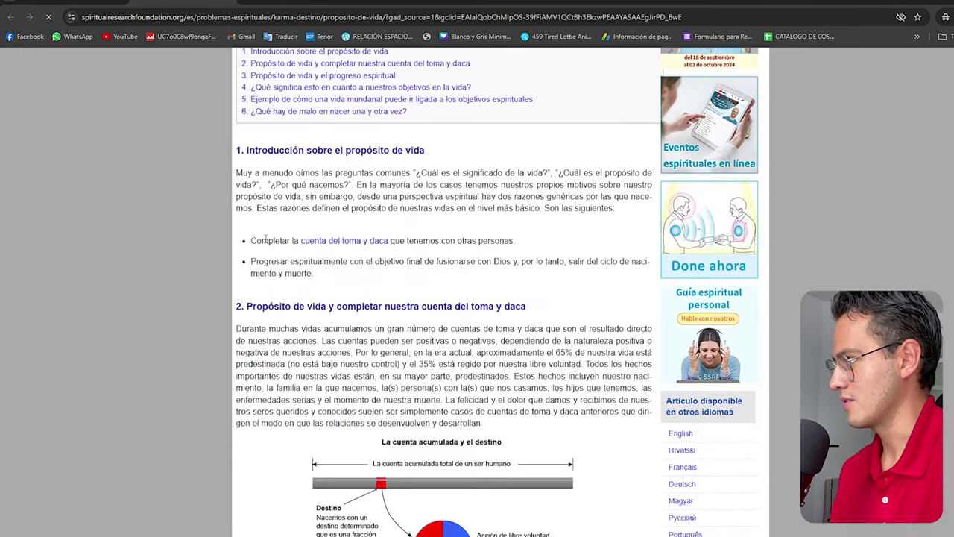
scroll(494, 237, up, 1)
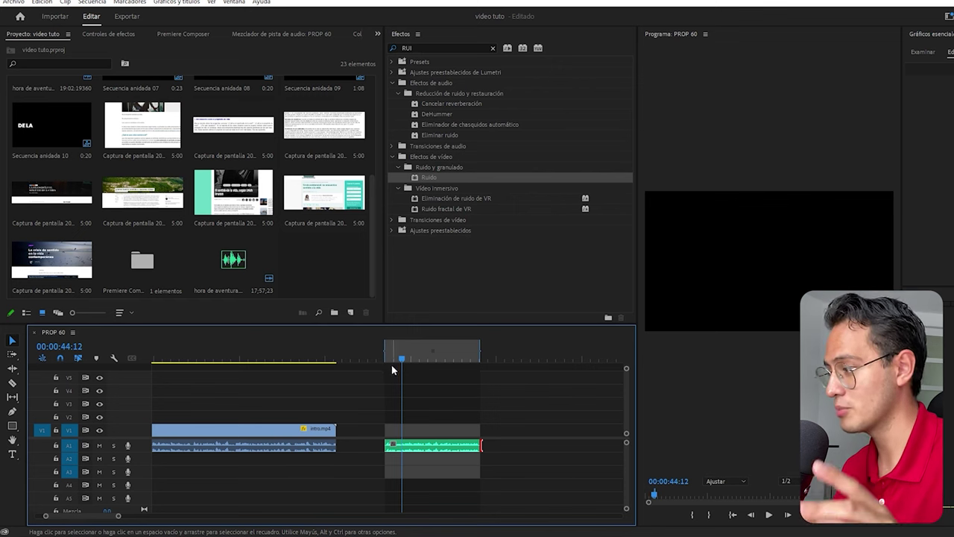
- Show rulers around the Program monitor at 00:00:45:06 and widen the preview
click(395, 400)
key(space)
key(space)
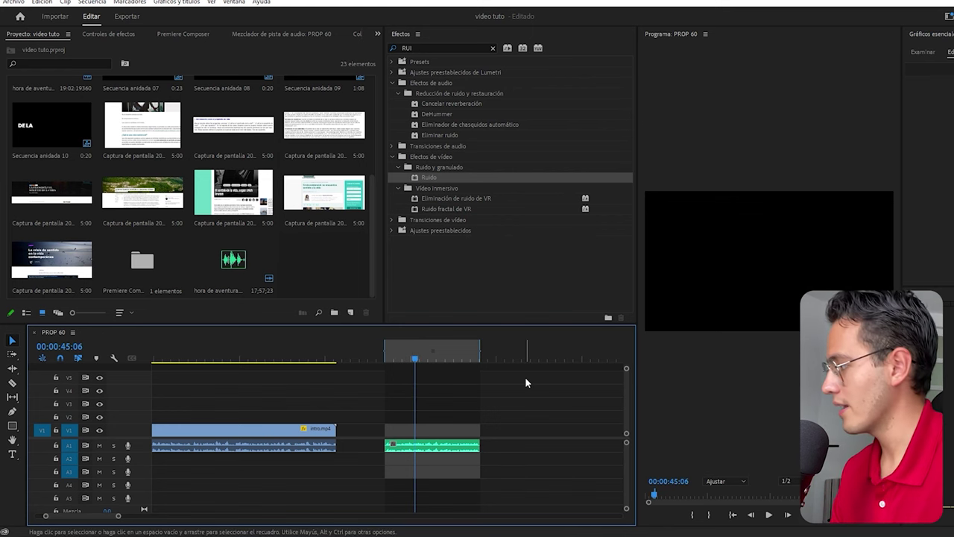
click(757, 245)
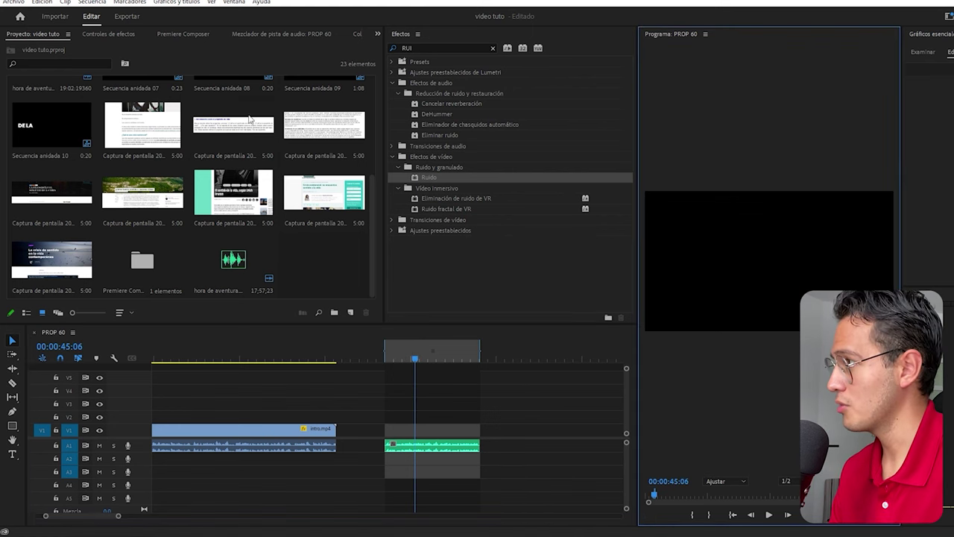
click(213, 3)
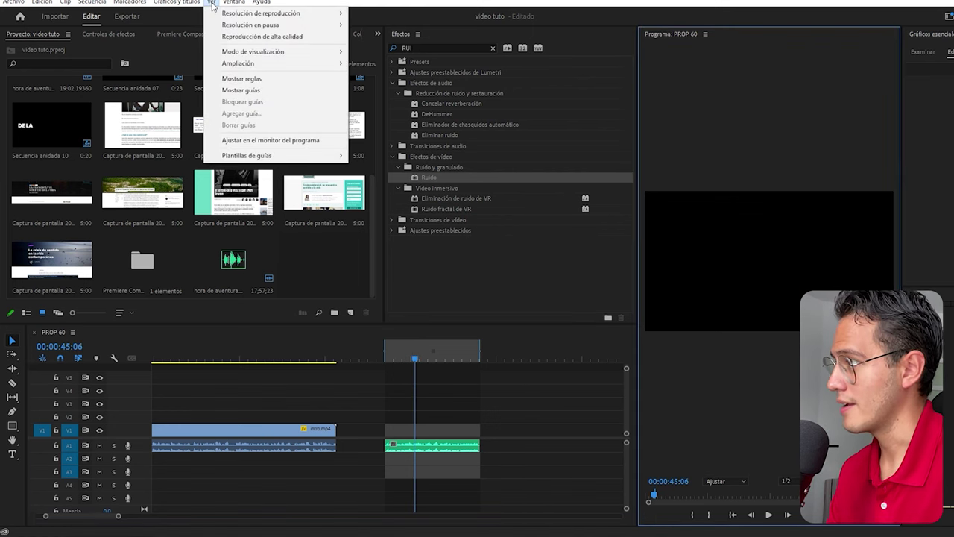
click(235, 81)
drag(638, 246, 591, 202)
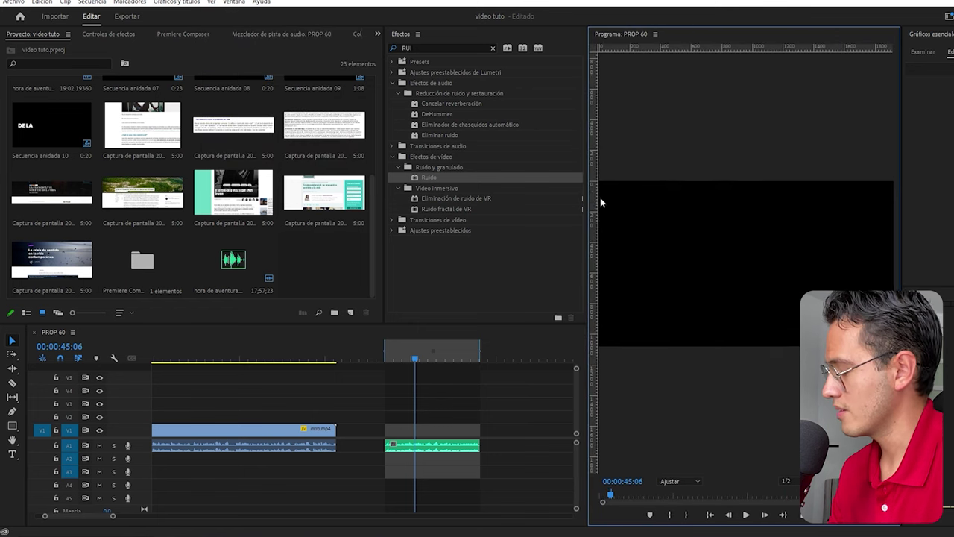
- Add a vertical guide at 640 pixels from the ruler
right_click(592, 201)
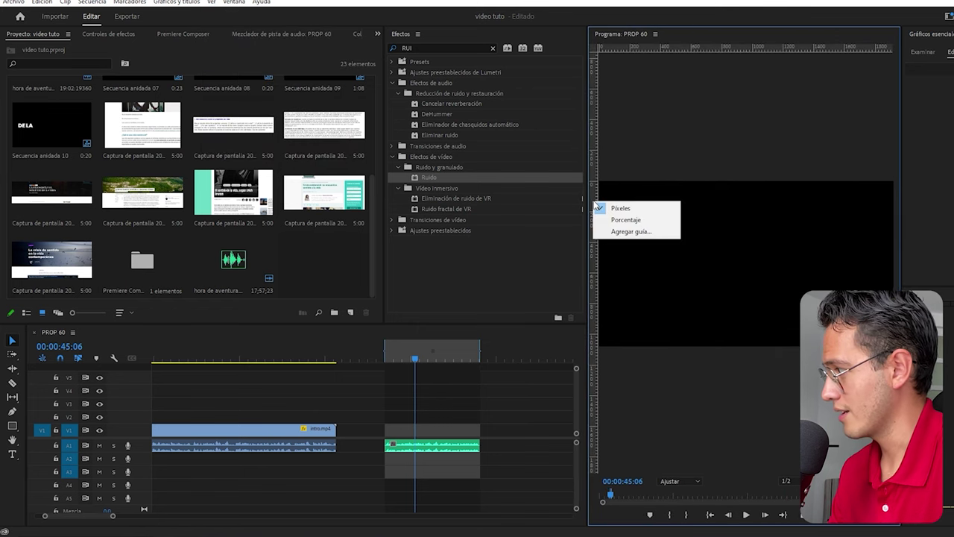
right_click(593, 246)
click(610, 275)
text(640)
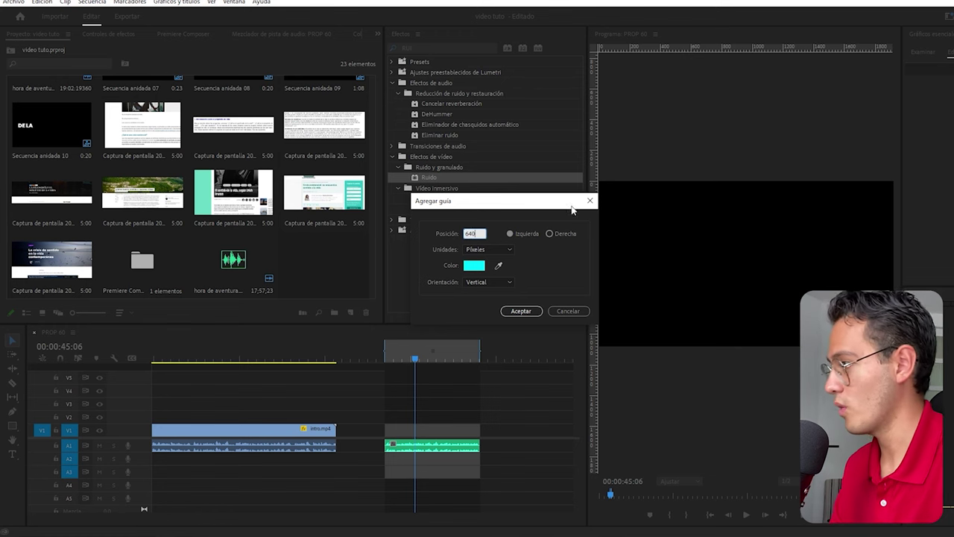
click(521, 313)
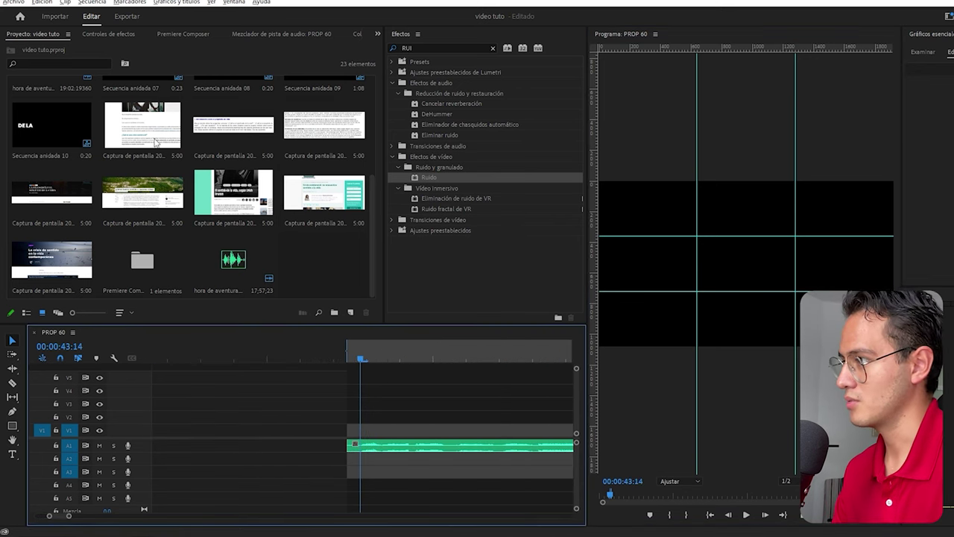
- Place an article screenshot on the timeline, enlarged and positioned on its headline
drag(155, 142, 358, 430)
mouse_move(103, 99)
mouse_down()
mouse_move(137, 87)
mouse_move(113, 98)
mouse_up()
drag(123, 88, 108, 88)
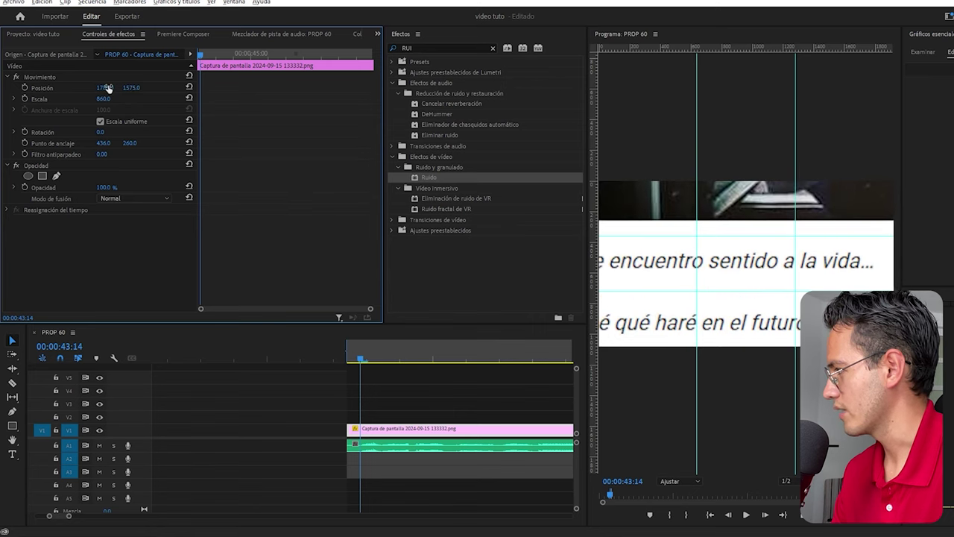
- Deselect the screenshot at 00:00:43:12, bring back the project bin and play the montage
click(349, 356)
click(409, 383)
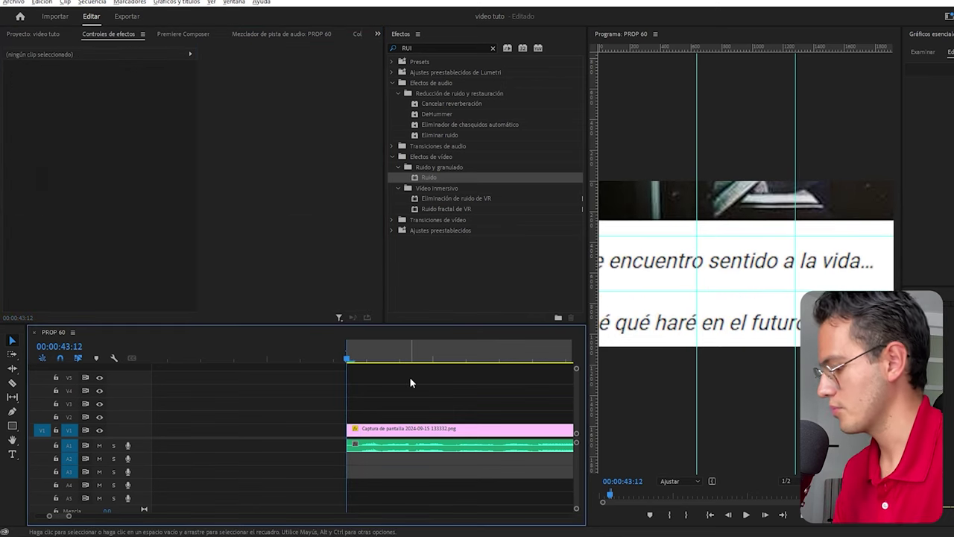
key(Right)
key(Right)
click(38, 33)
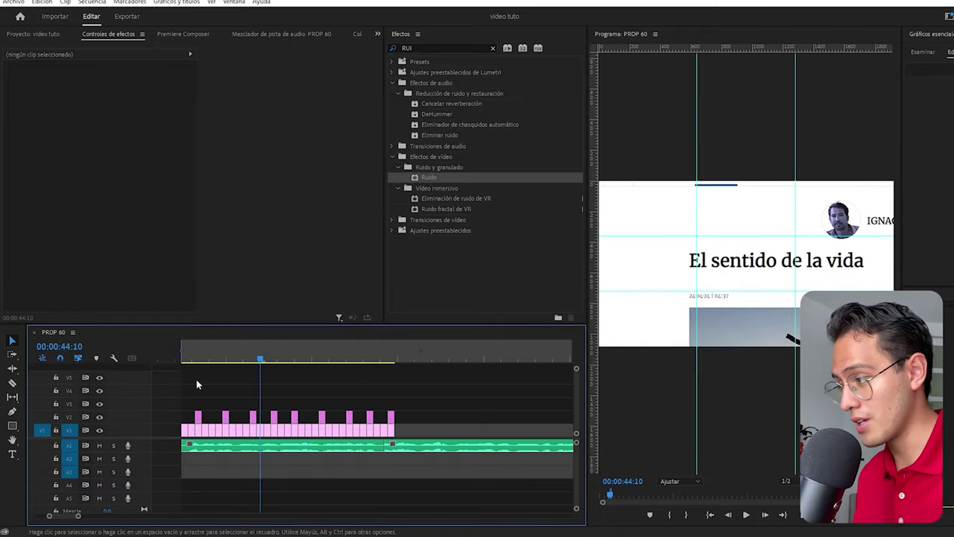
key(space)
- Nest all the montage screenshot clips into a single sequence
click(191, 361)
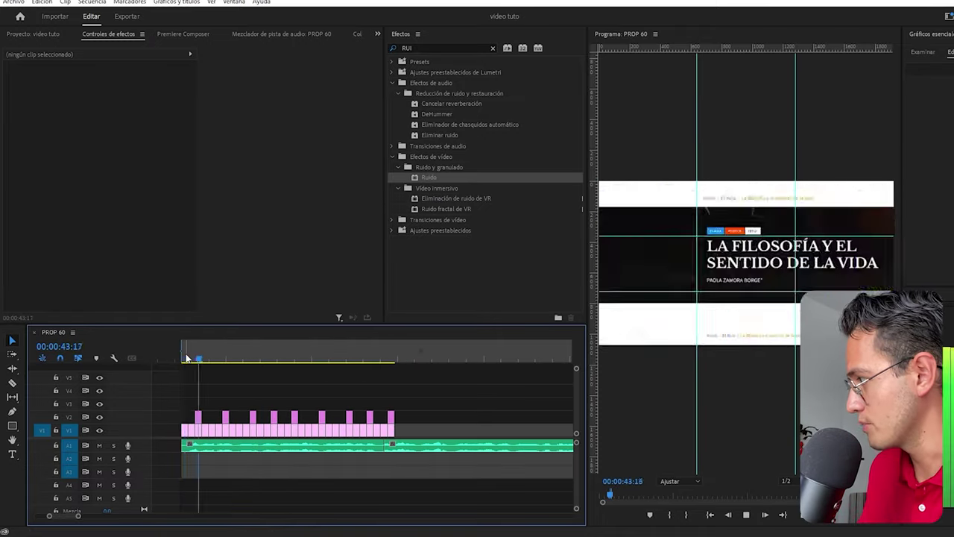
drag(422, 439, 184, 386)
right_click(185, 388)
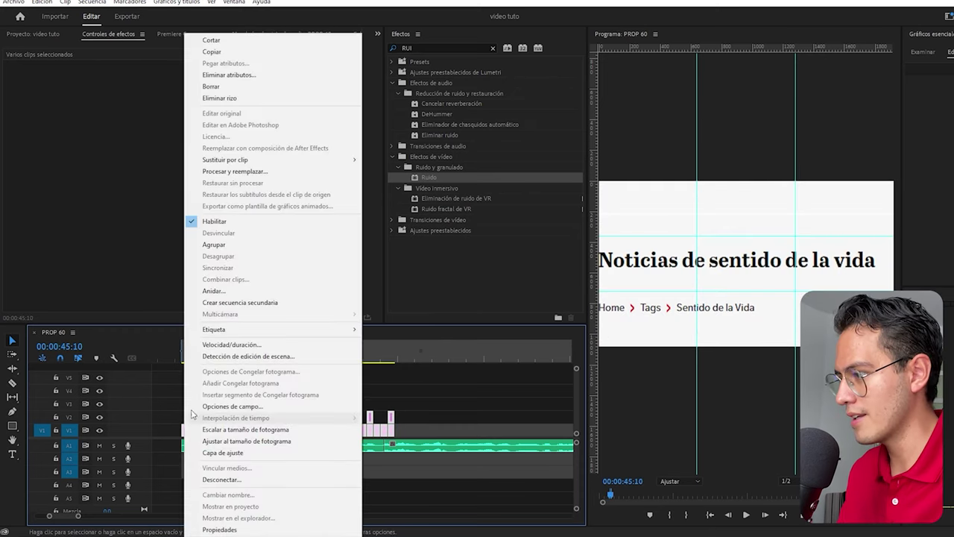
click(231, 302)
click(492, 282)
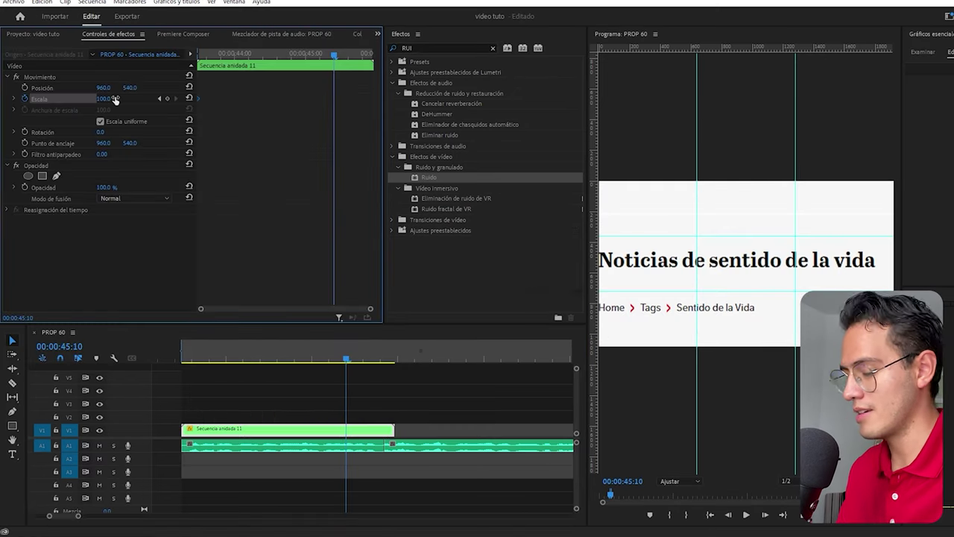
- Keyframe the nested clip's scale up to about 120.7 with Curva automática easing, then preview
drag(112, 99, 120, 99)
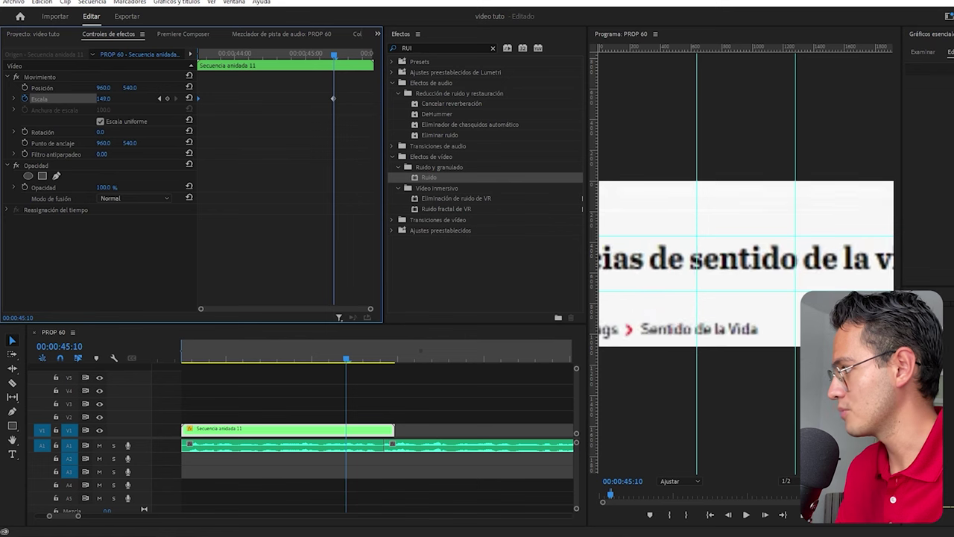
click(248, 54)
right_click(373, 100)
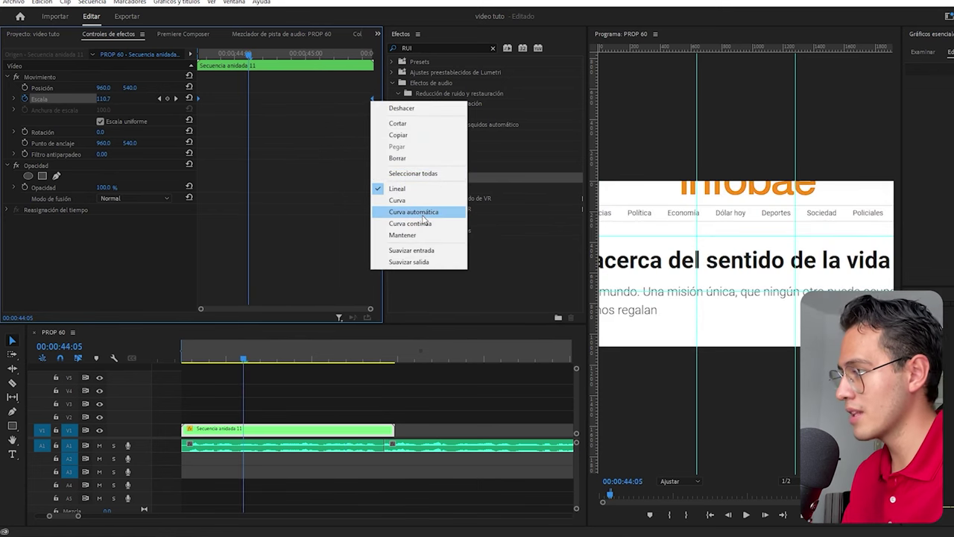
click(422, 215)
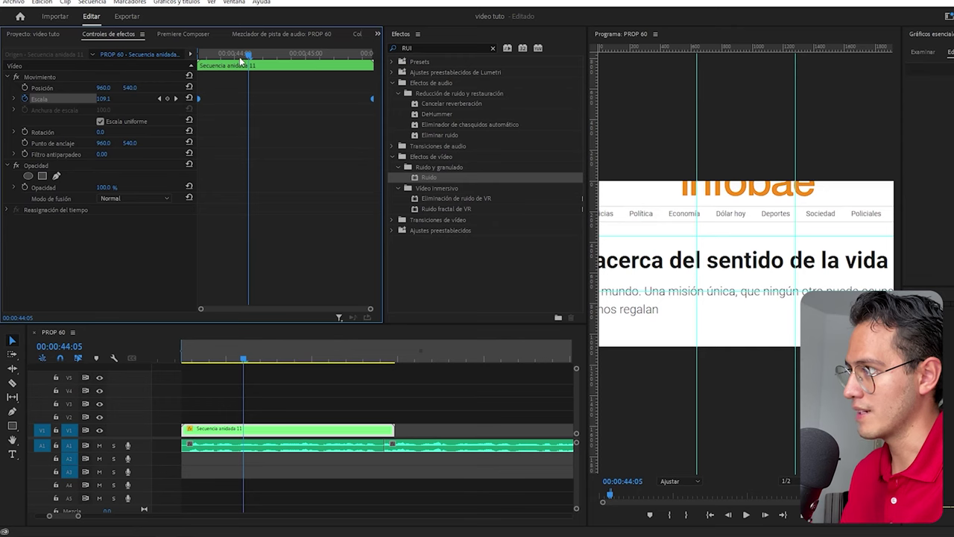
key(space)
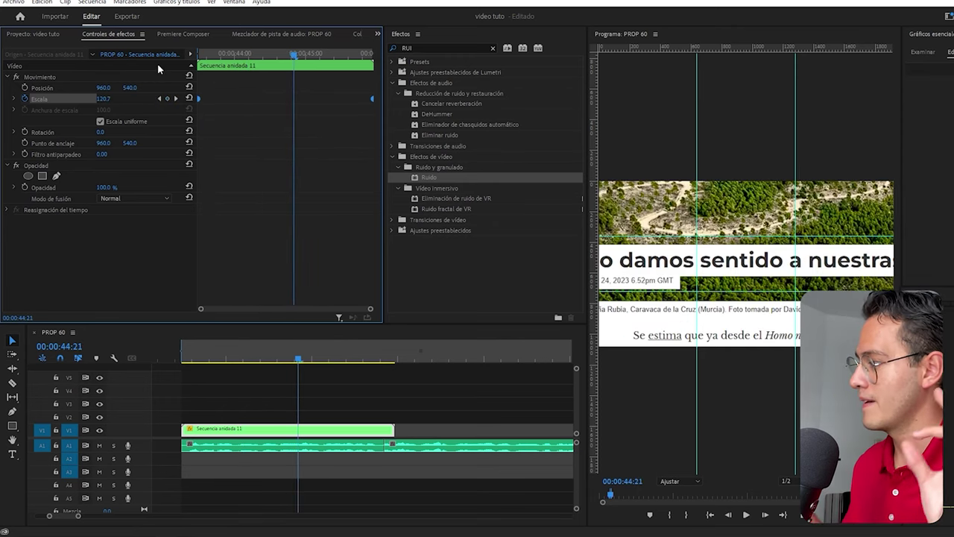
click(417, 48)
- Apply Desenfoque direccional to the nested montage with length 16 and direction -82°
text(dese)
drag(434, 135, 272, 430)
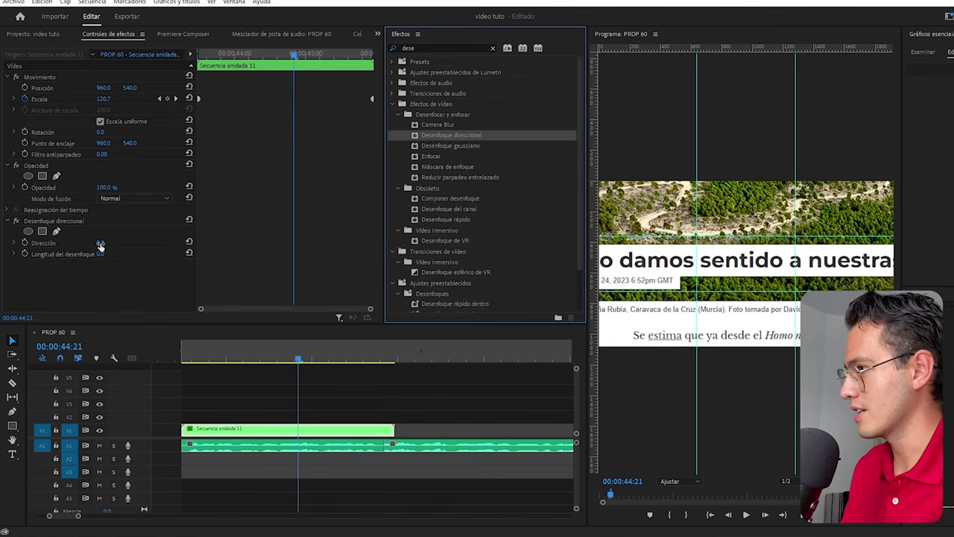
drag(101, 244, 238, 244)
drag(100, 253, 113, 253)
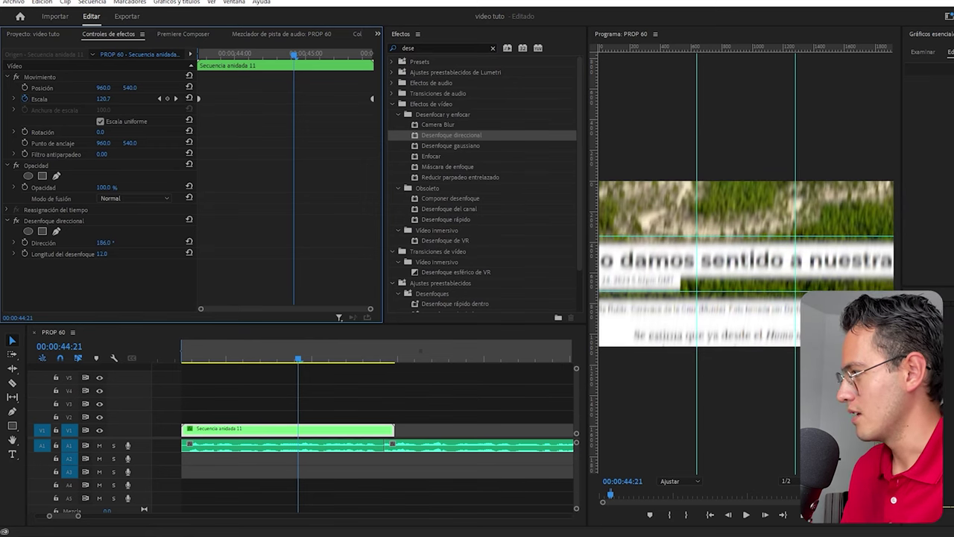
drag(104, 242, 44, 243)
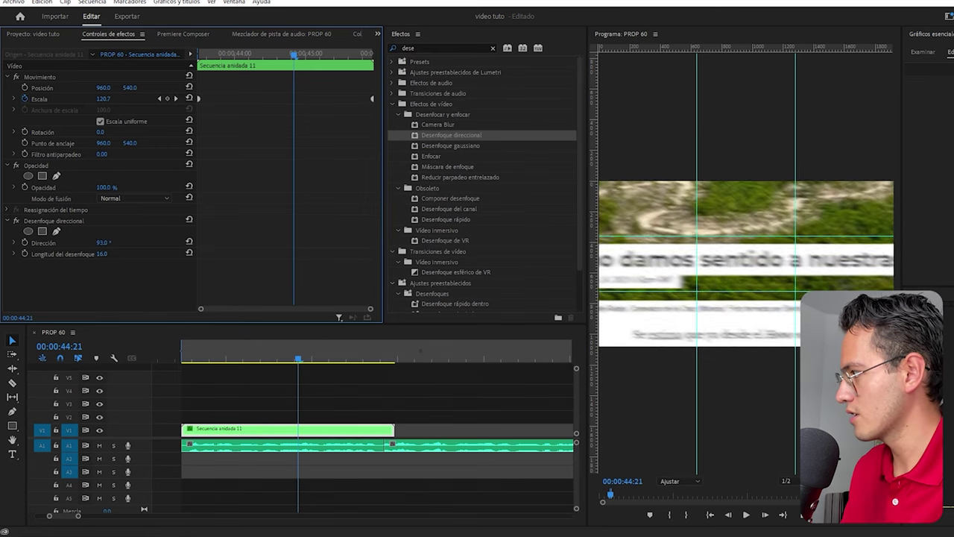
drag(103, 242, 70, 242)
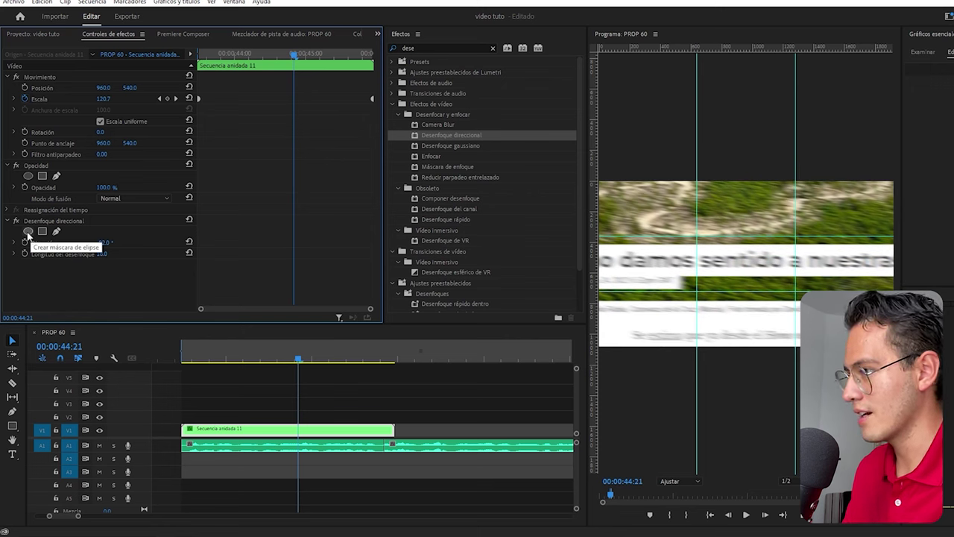
- Add an inverted, feathered ellipse mask over the words 'sentido a' so the surroundings blur
click(27, 232)
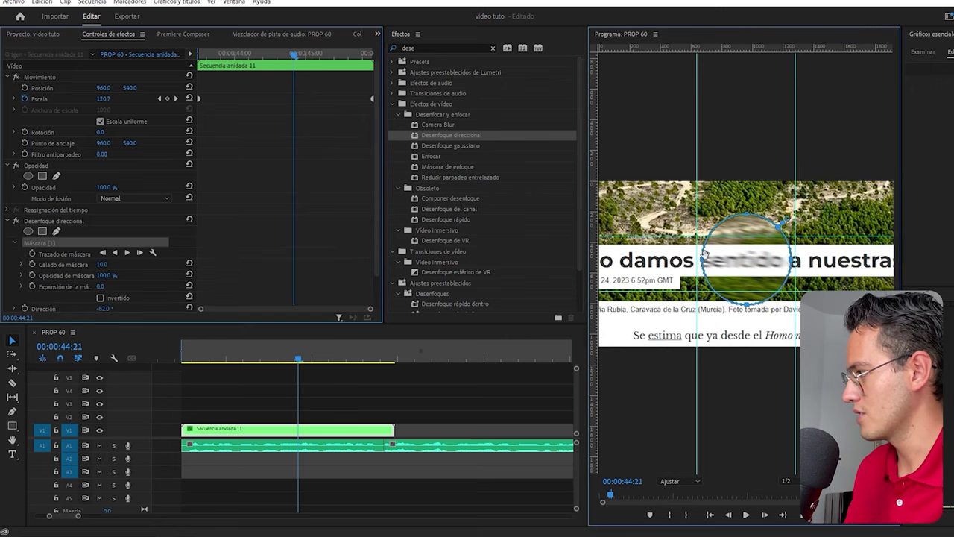
drag(703, 264, 686, 264)
drag(745, 213, 749, 228)
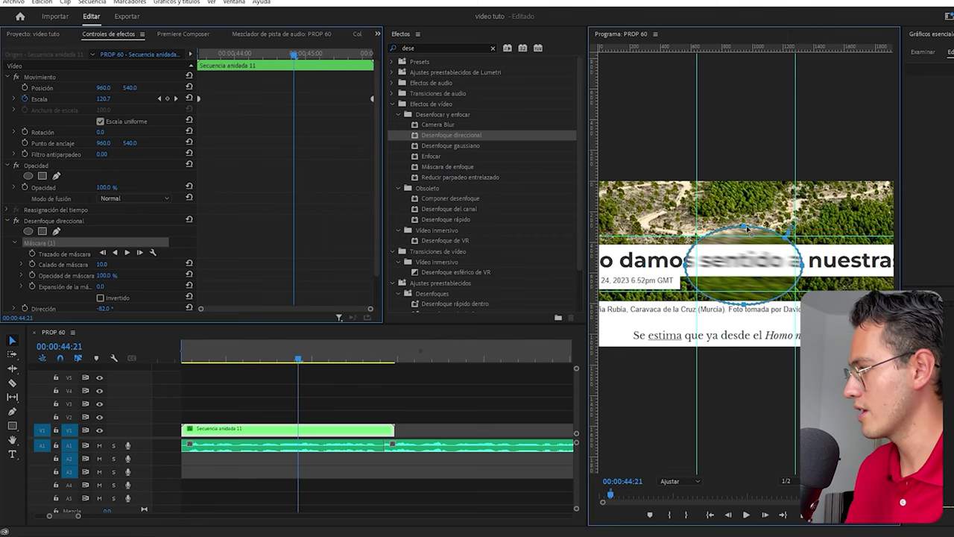
click(458, 413)
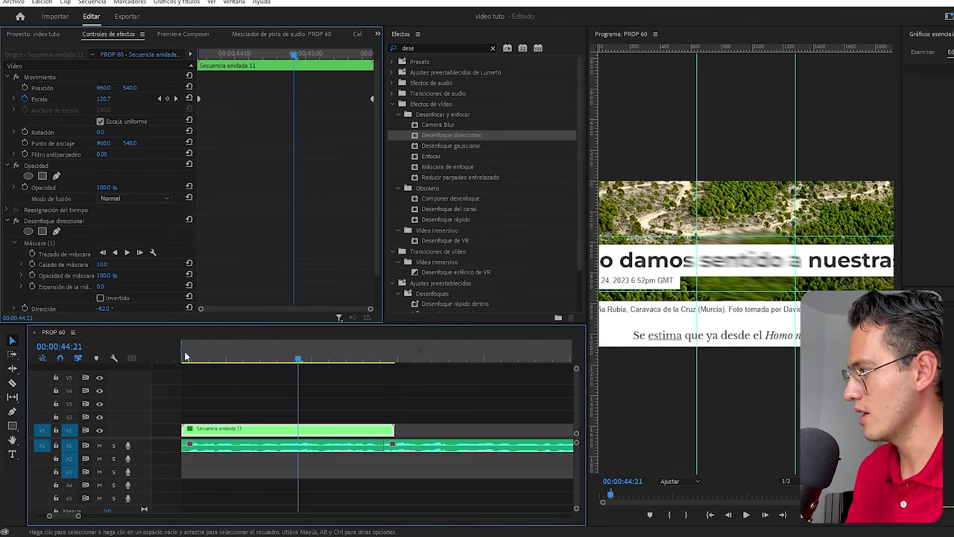
click(99, 298)
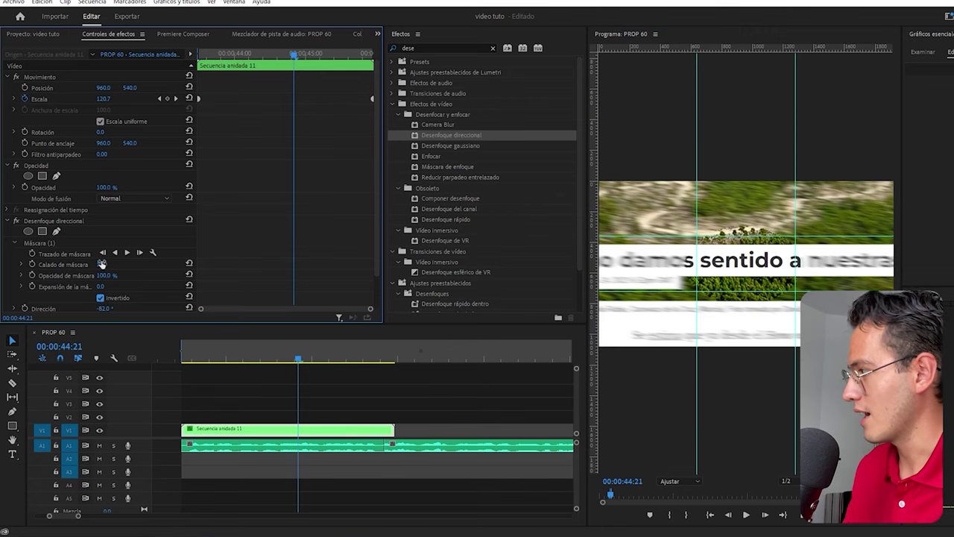
drag(102, 264, 710, 276)
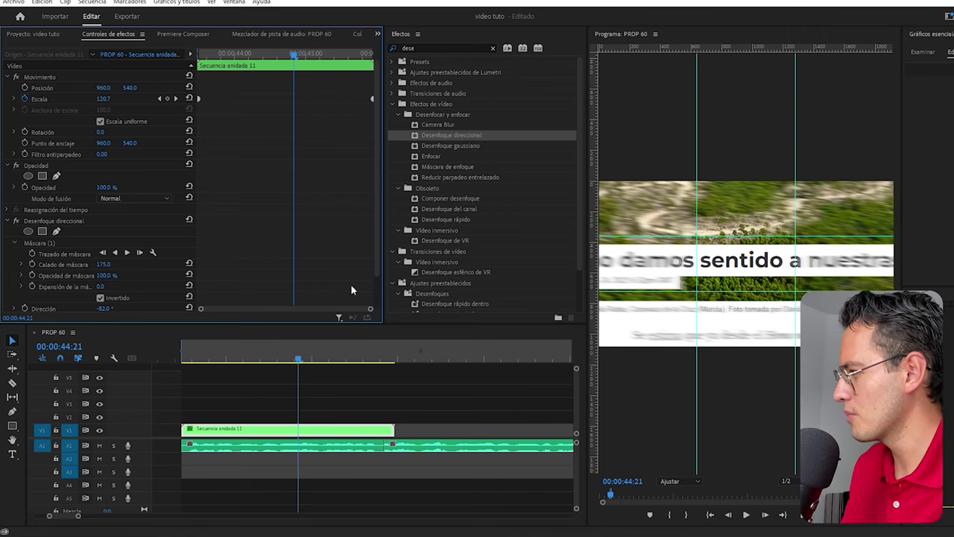
click(36, 244)
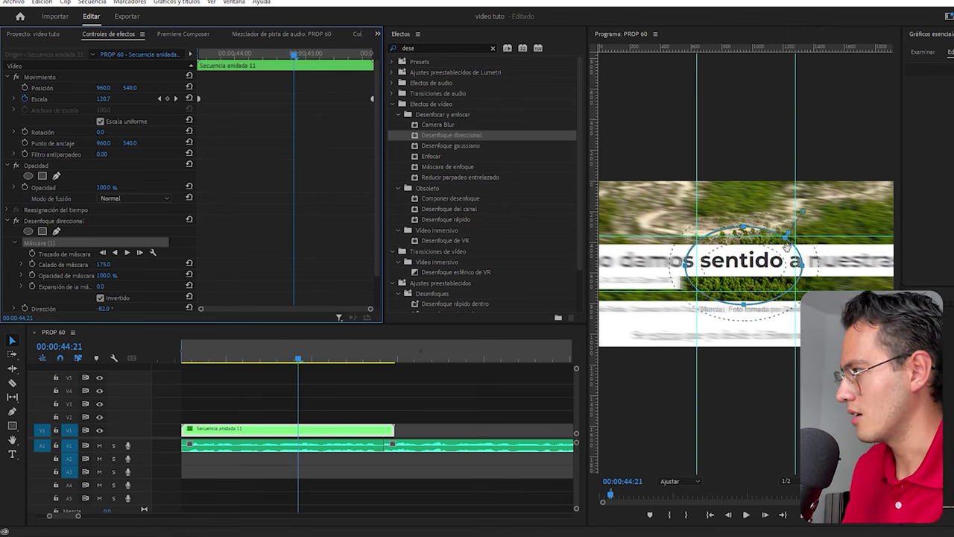
- Play back the blurred article montage from its start
click(185, 357)
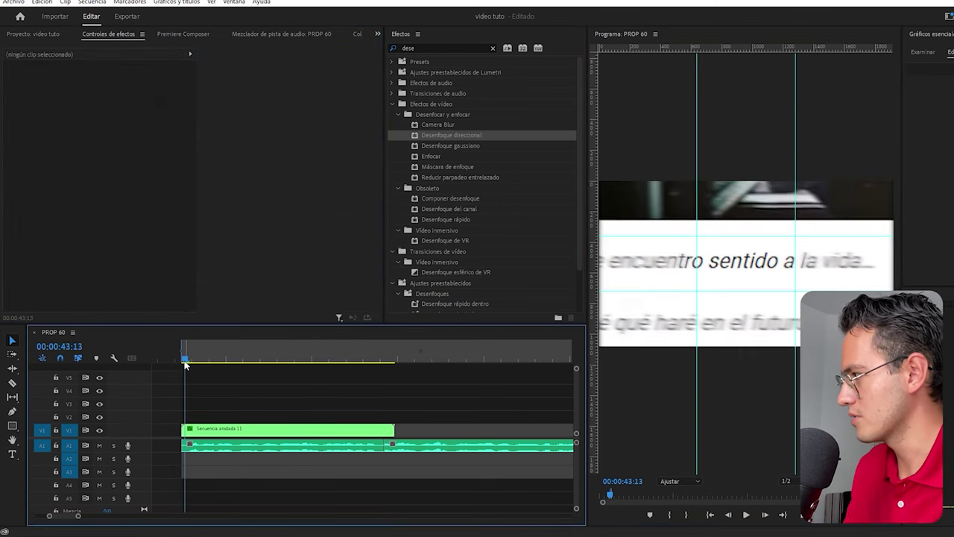
key(space)
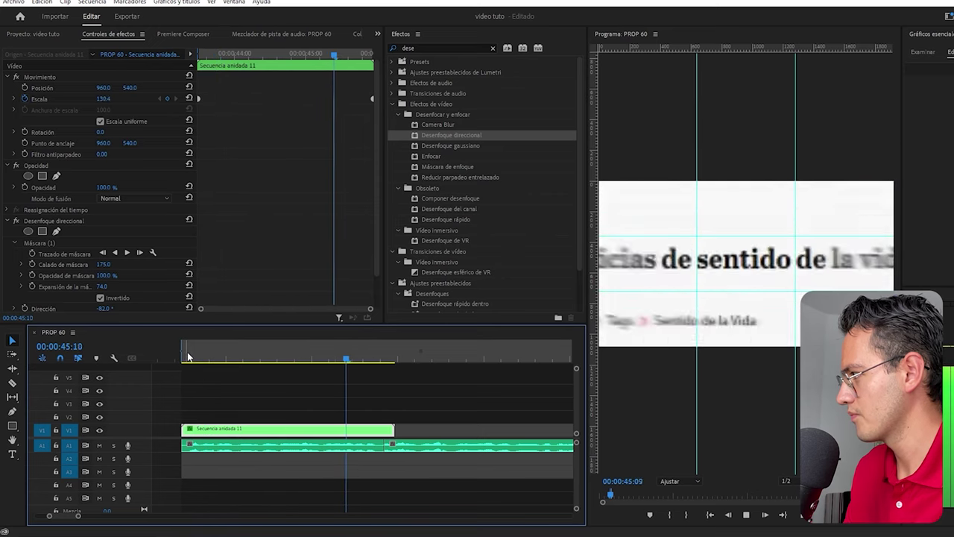
key(space)
key(ctrl+z)
click(185, 356)
key(space)
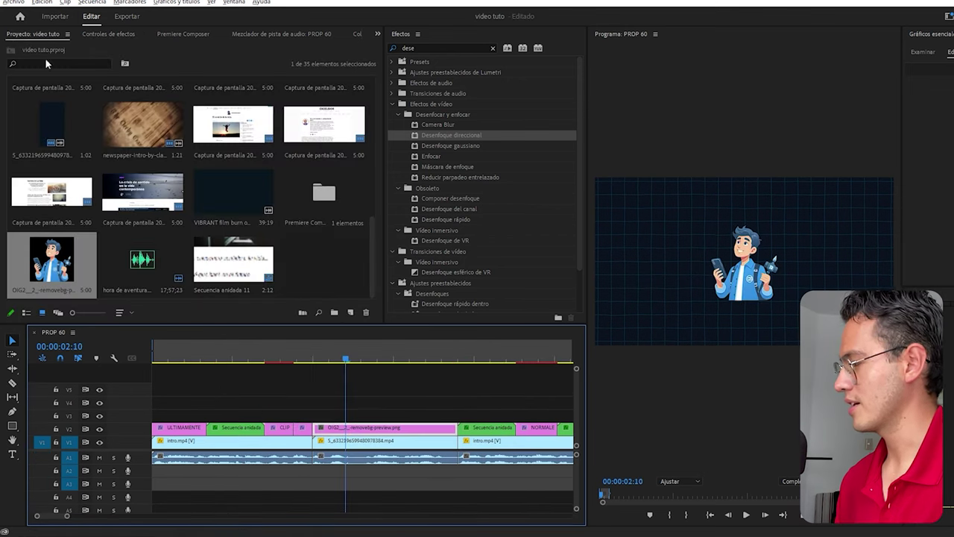
- Enlarge the cartoon character slightly and slide it to the right
click(104, 35)
drag(103, 98, 105, 98)
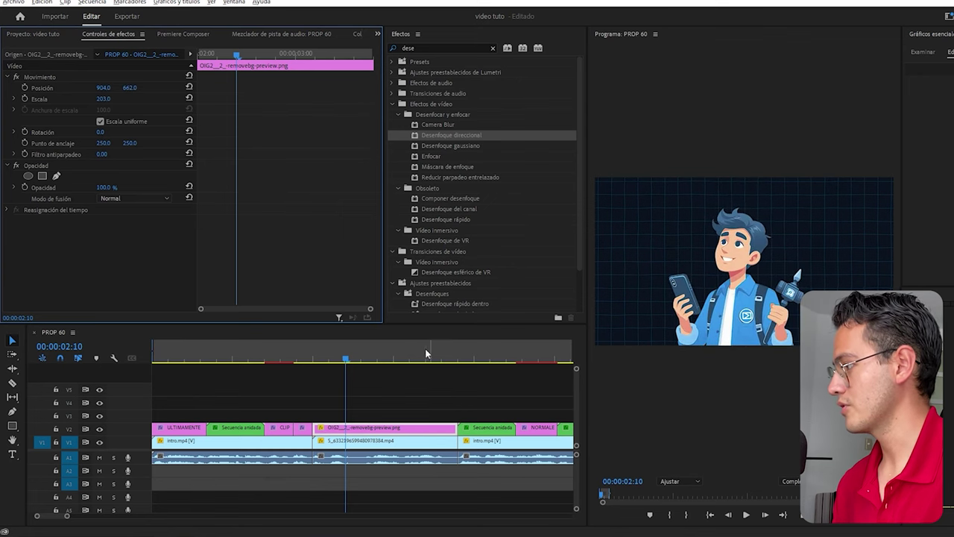
click(301, 356)
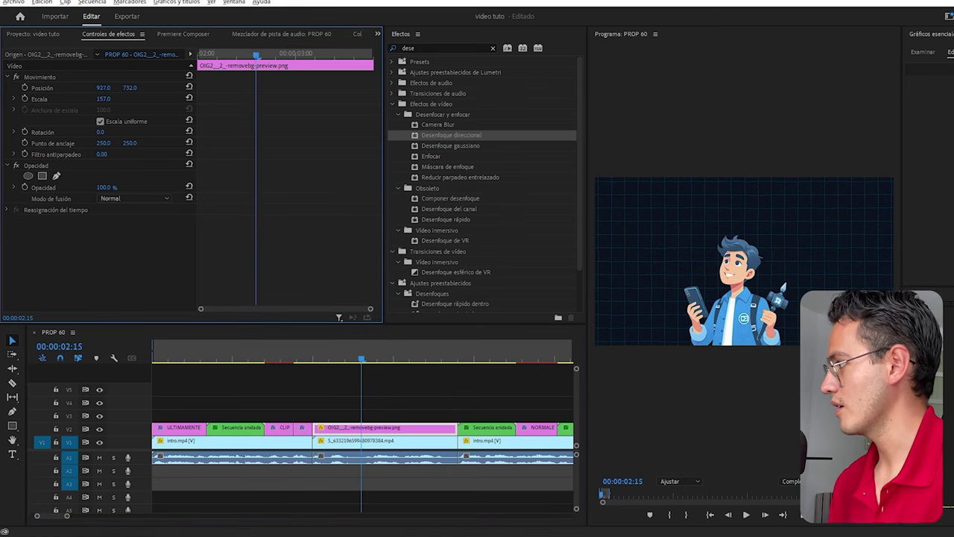
drag(103, 88, 198, 87)
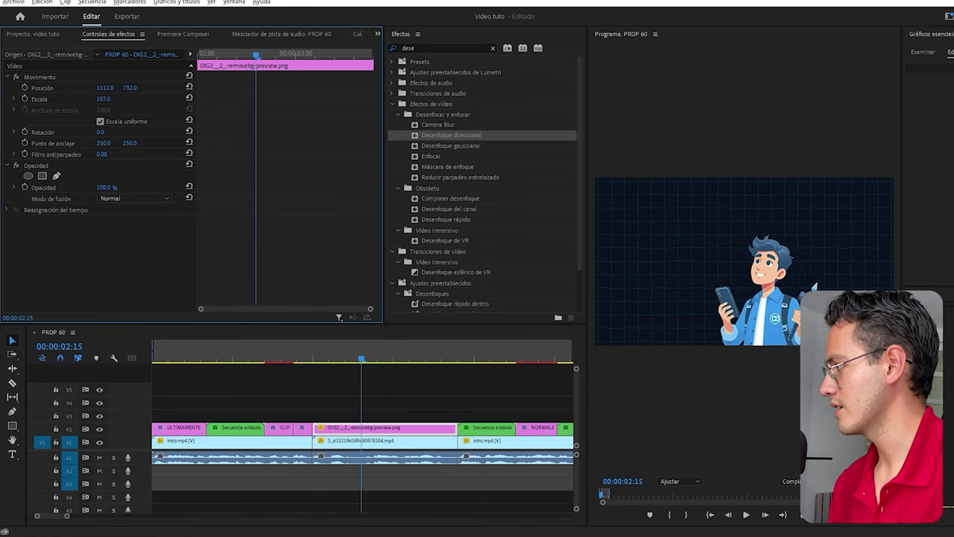
- Add the TikTok logo above the character and trim it to the character's duration
key(shift+1)
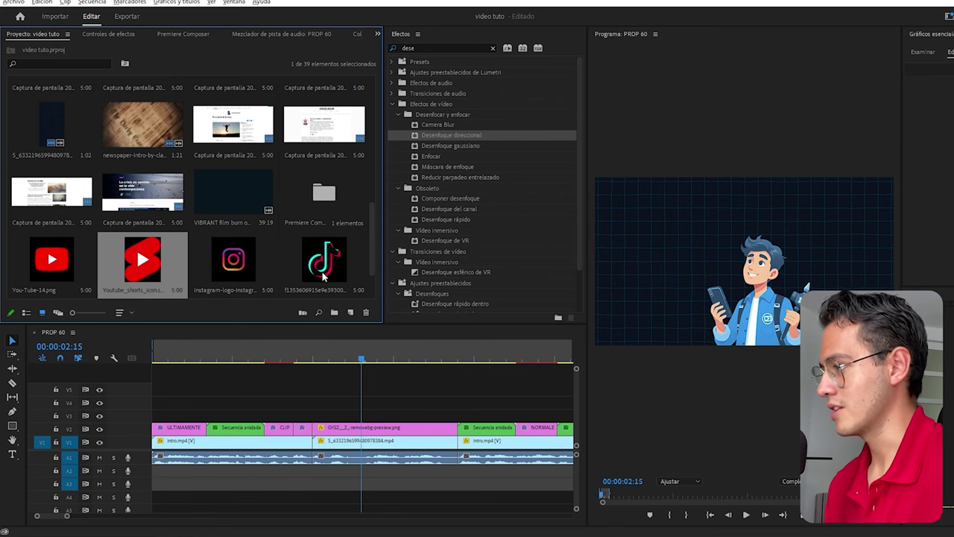
mouse_move(142, 261)
mouse_down()
mouse_move(311, 384)
mouse_move(343, 389)
mouse_up()
key(c)
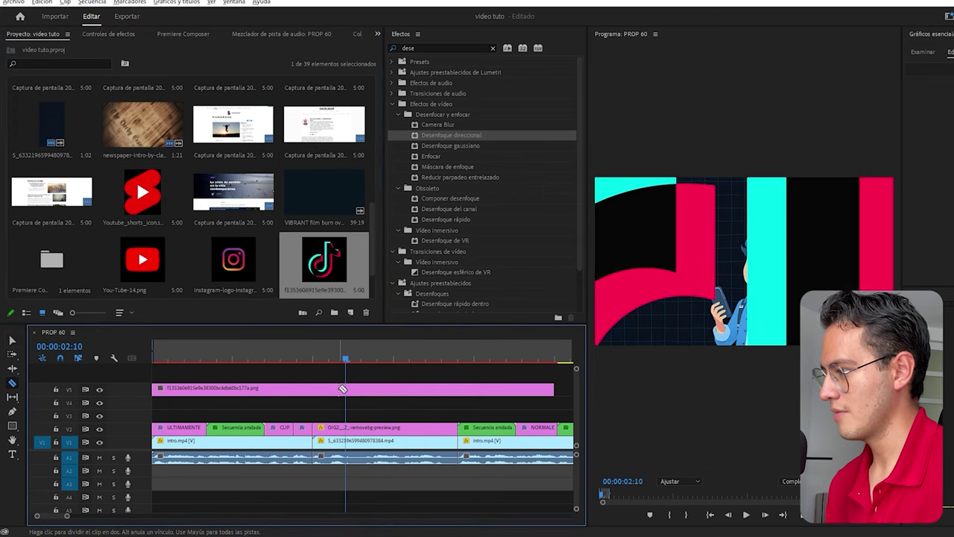
click(313, 388)
click(458, 388)
key(Delete)
key(v)
key(Delete)
click(426, 389)
- Tilt the TikTok logo to -22°, scale it to 7 at upper left, and shrink the Instagram logo
drag(103, 132, 110, 132)
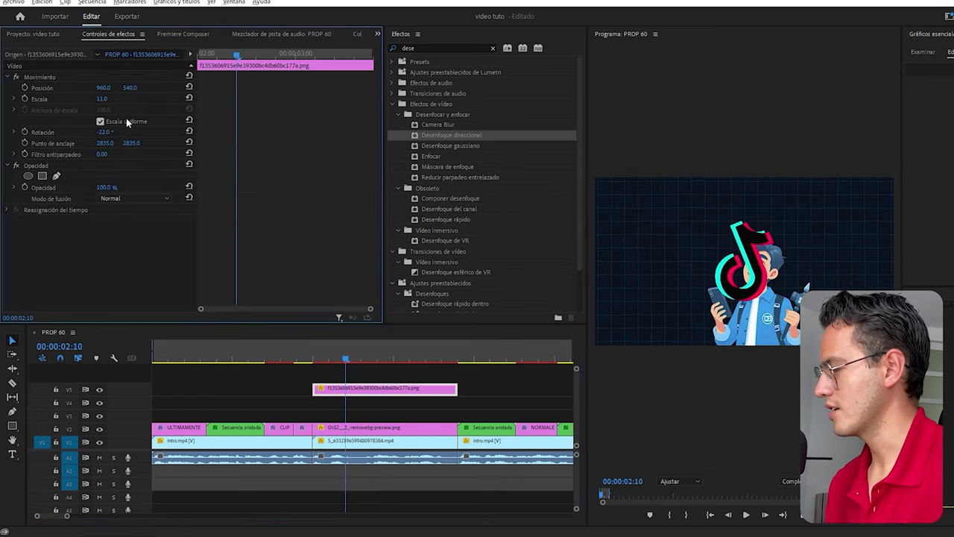
click(38, 77)
drag(752, 302, 659, 270)
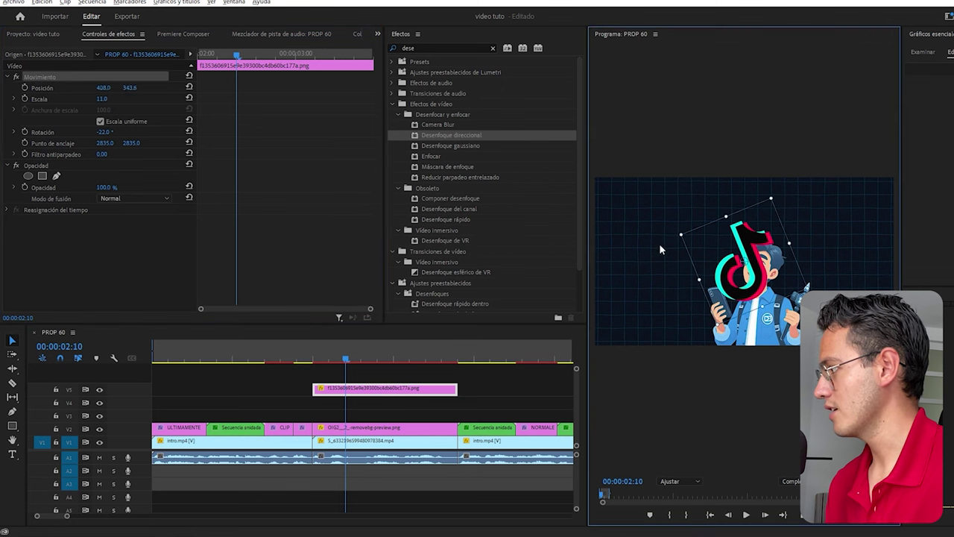
click(103, 98)
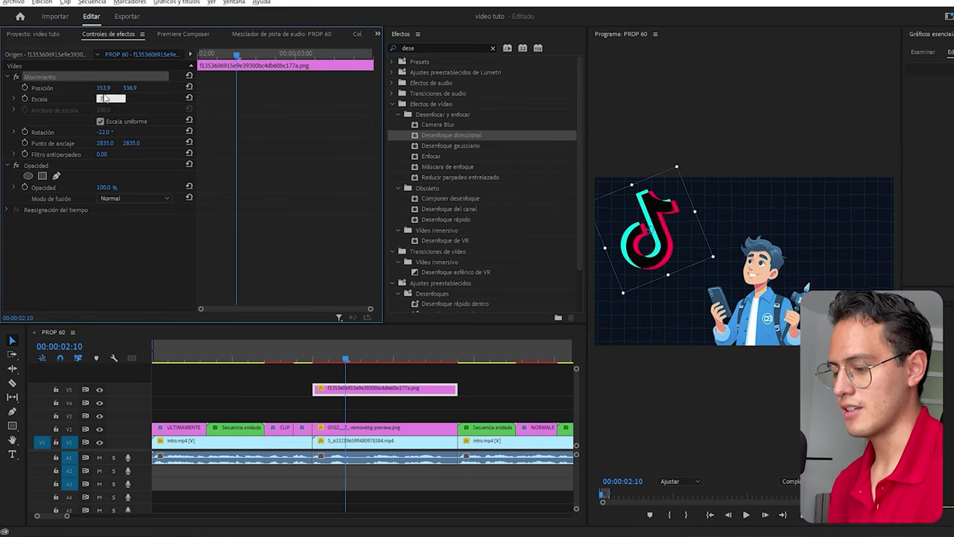
key(Return)
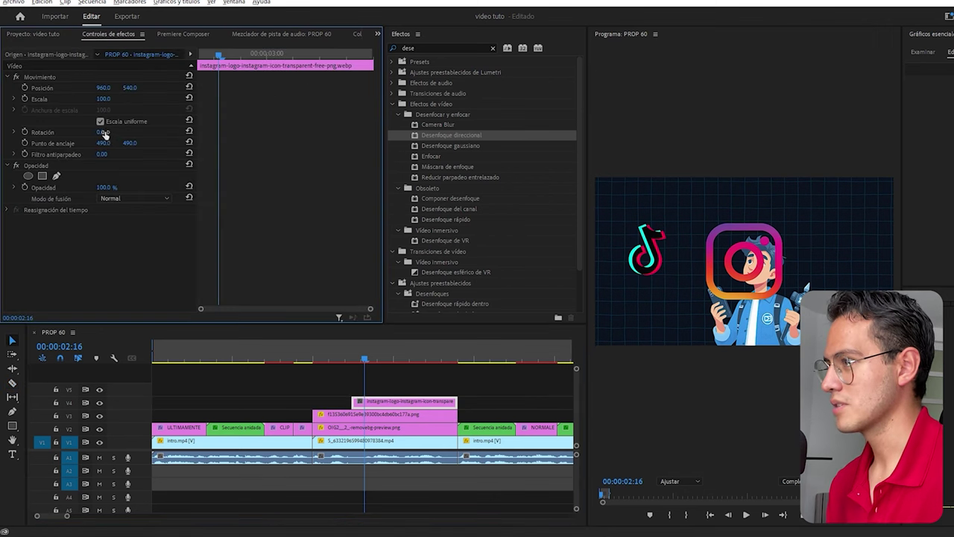
drag(103, 102, 62, 102)
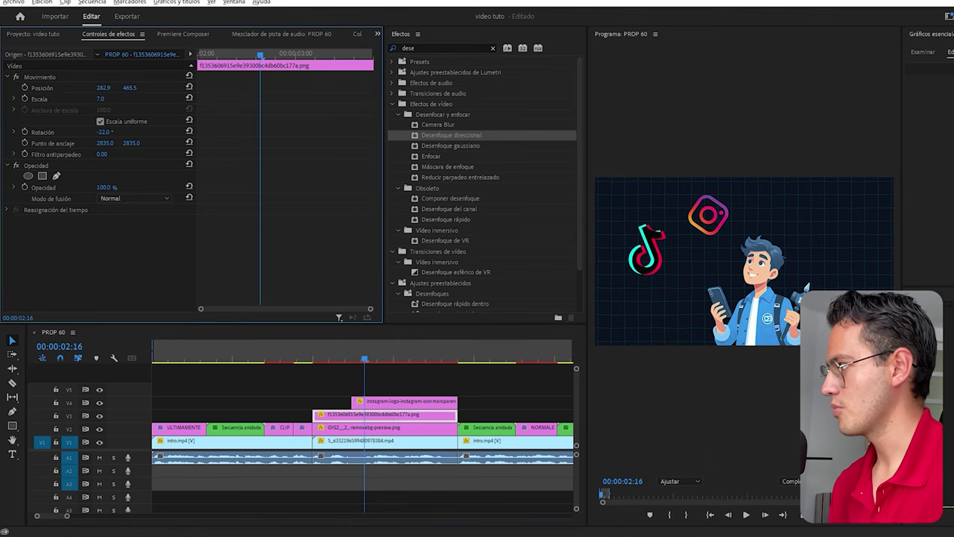
drag(103, 87, 65, 88)
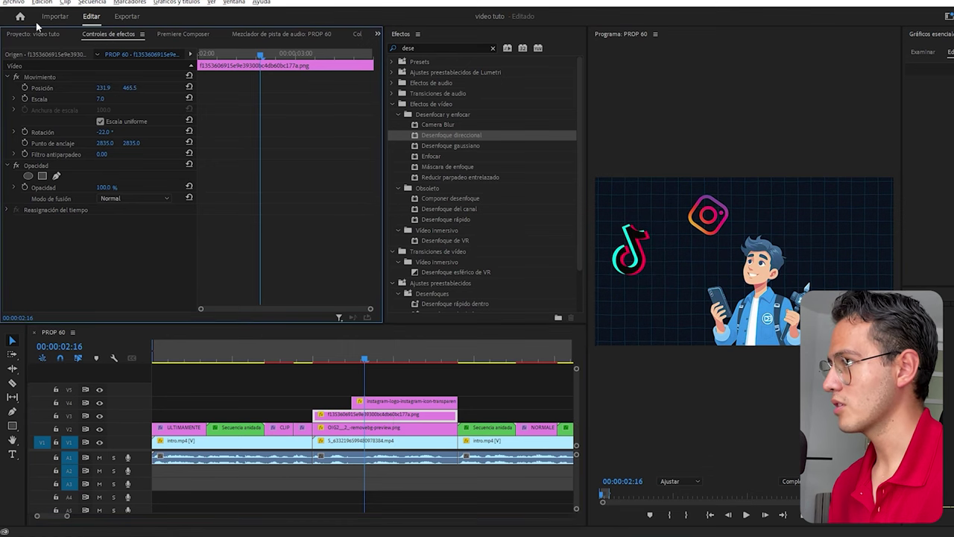
- Add the YouTube Shorts logo to the timeline from the project bin
click(34, 33)
drag(139, 192, 418, 388)
click(332, 370)
- Nest the TikTok logo clip into its own sequence
right_click(368, 414)
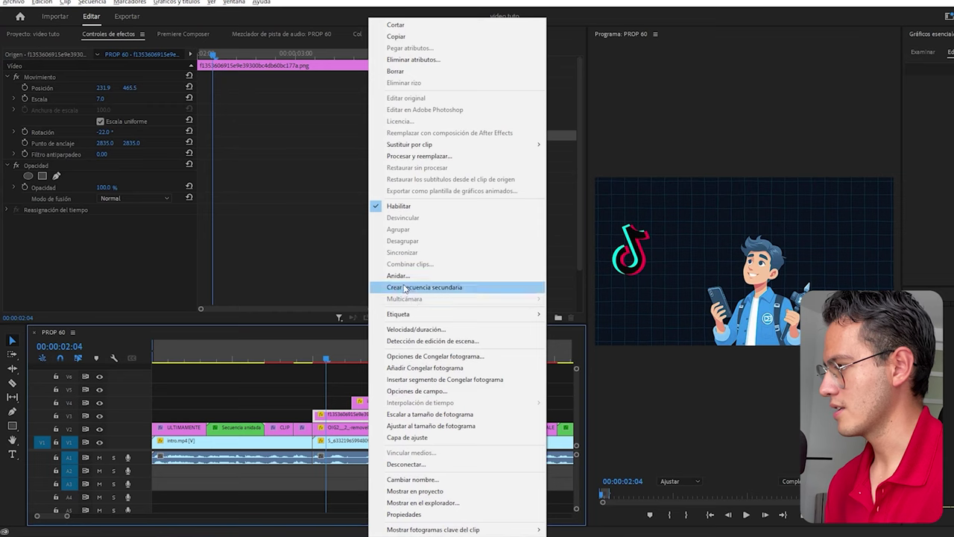
click(398, 276)
key(Return)
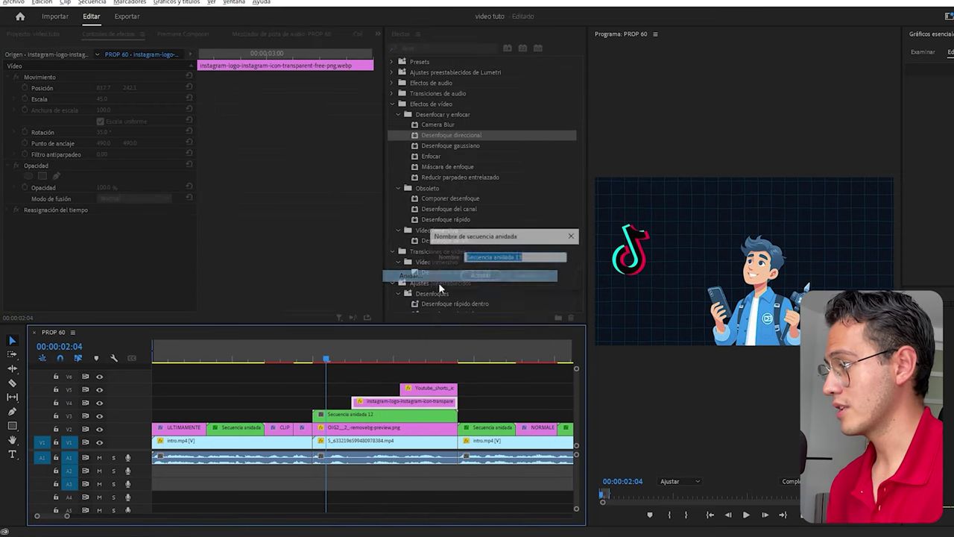
drag(368, 357, 416, 361)
- Nest the YouTube Shorts logo clip, leaving its scale unchanged
click(429, 388)
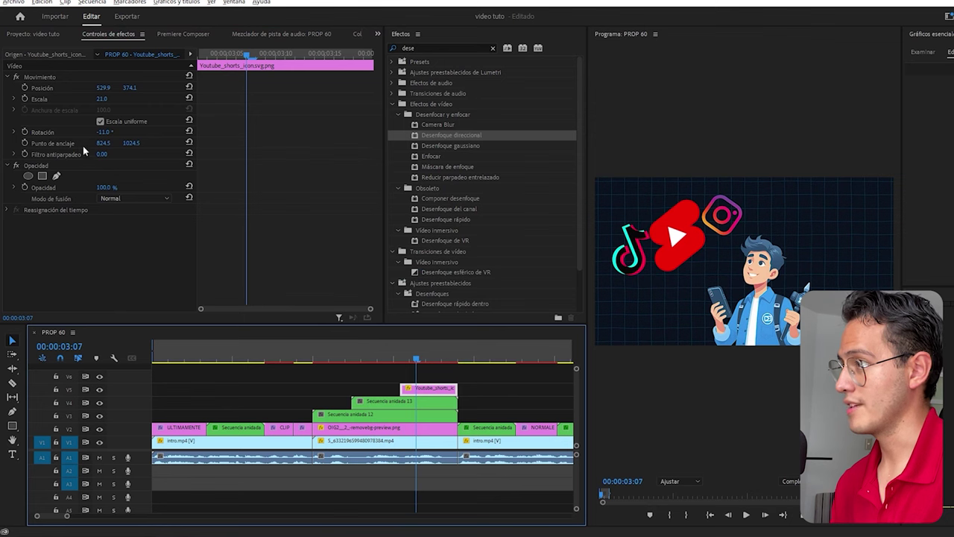
drag(102, 99, 196, 148)
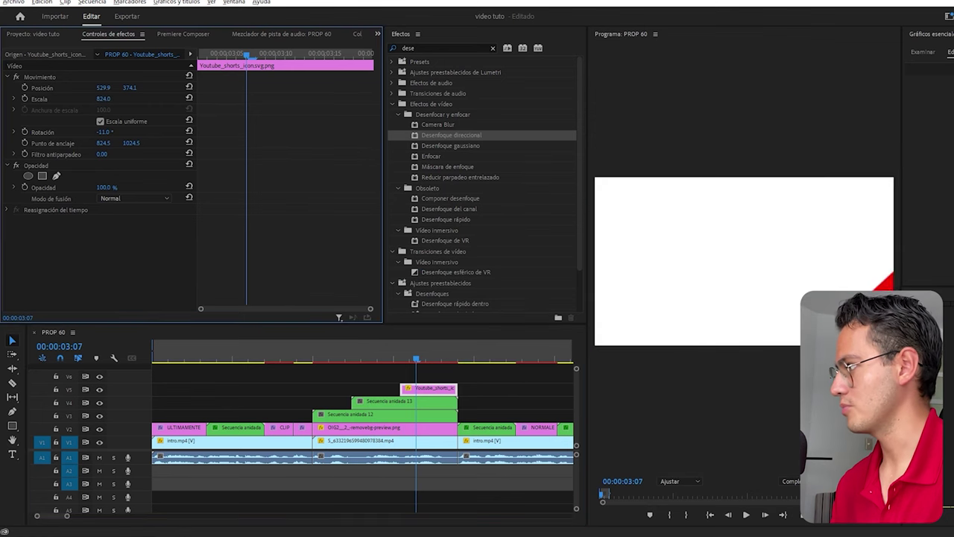
key(ctrl+z)
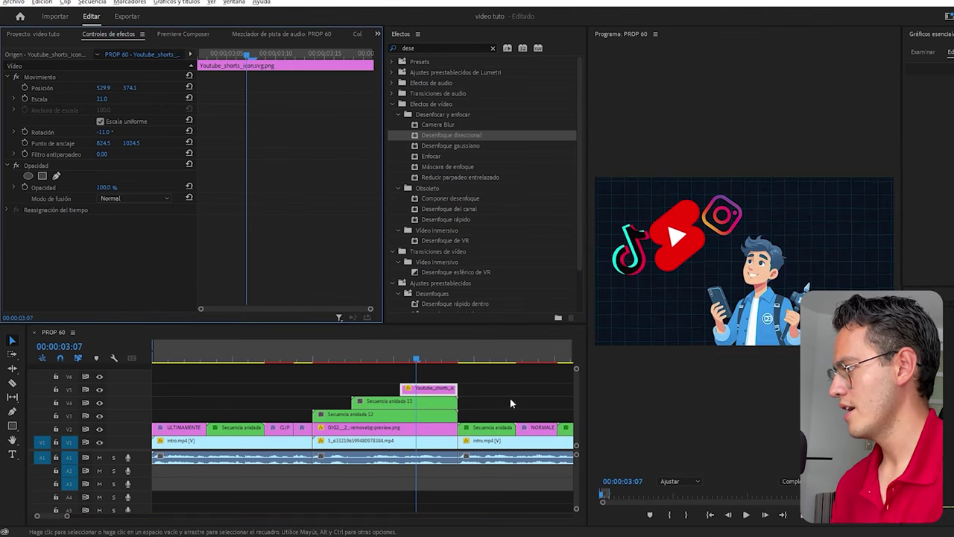
right_click(437, 387)
click(500, 285)
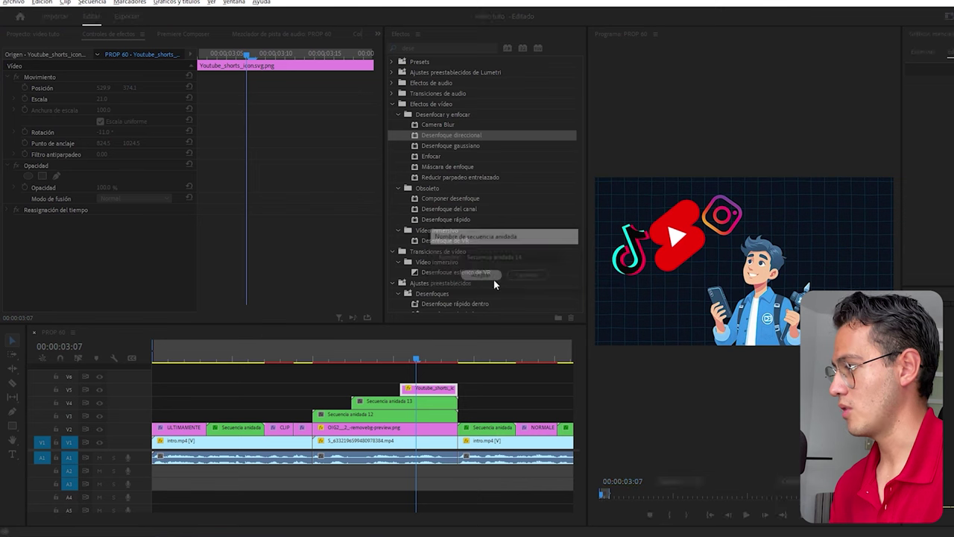
key(Return)
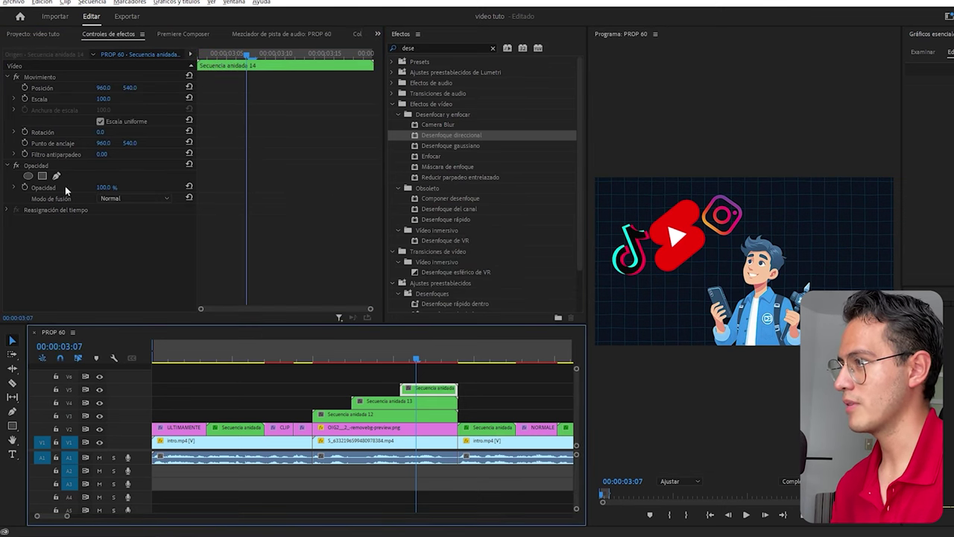
- Search effects for 'transf' and move the character clip to the top track above the logos
double_click(408, 47)
text(transf)
click(446, 127)
drag(358, 428, 358, 379)
mouse_move(487, 372)
mouse_down()
mouse_move(396, 411)
mouse_move(437, 413)
mouse_up()
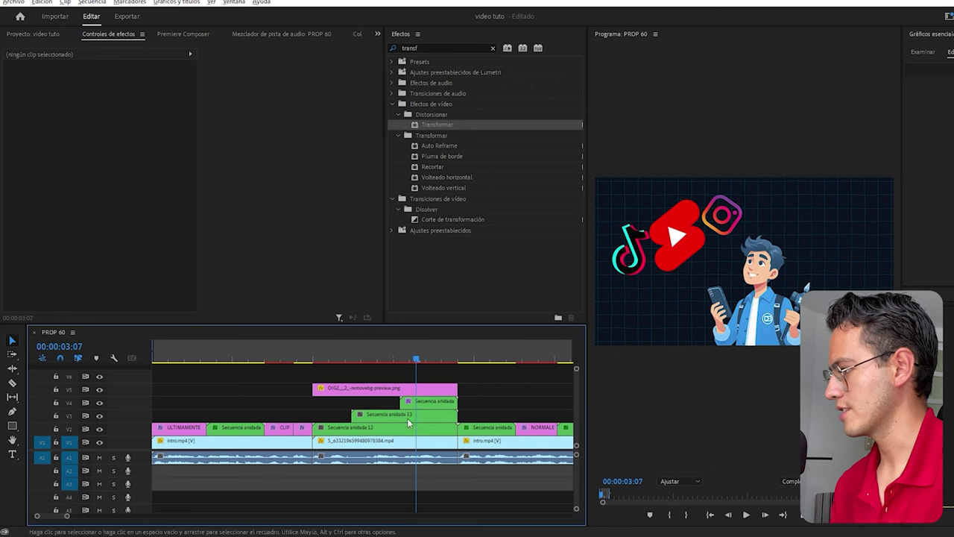
- Add eased position, scale and opacity keyframes at the start of the nested YouTube Shorts clip
click(721, 282)
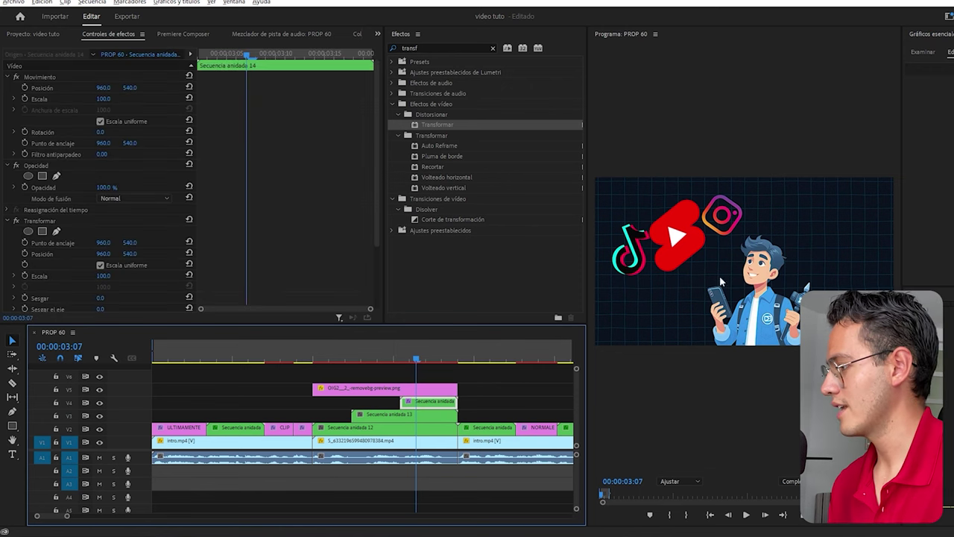
scroll(277, 265, down, 2)
scroll(277, 264, down, 2)
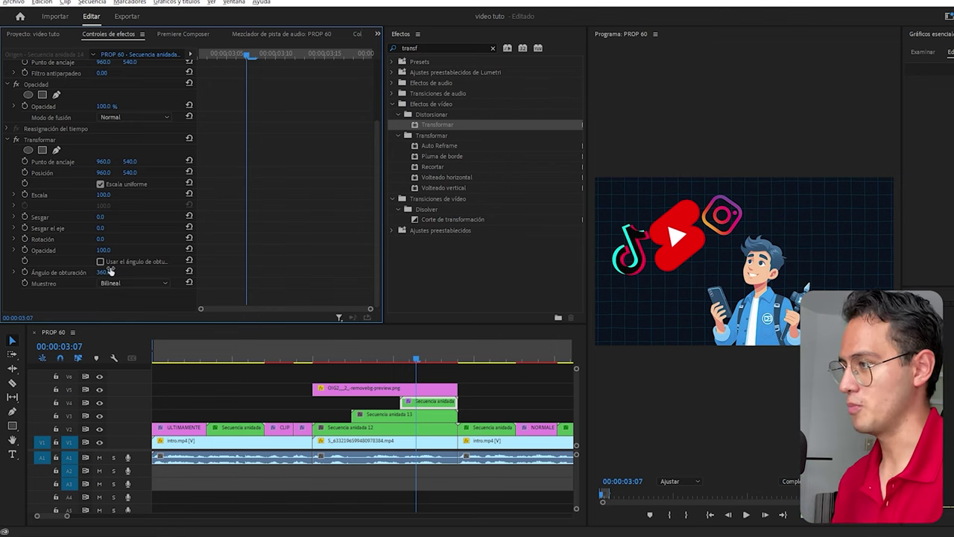
scroll(74, 280, up, 3)
scroll(76, 280, down, 3)
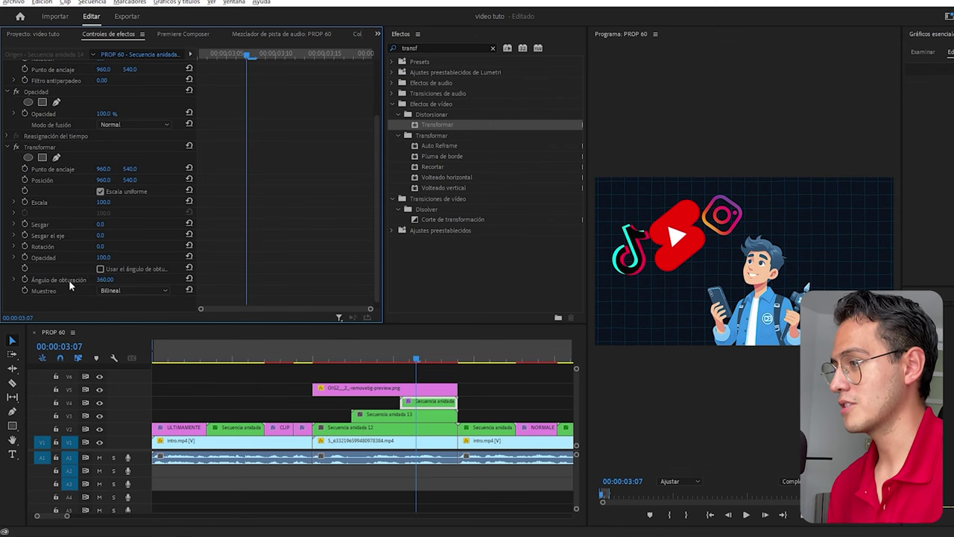
click(25, 180)
click(24, 202)
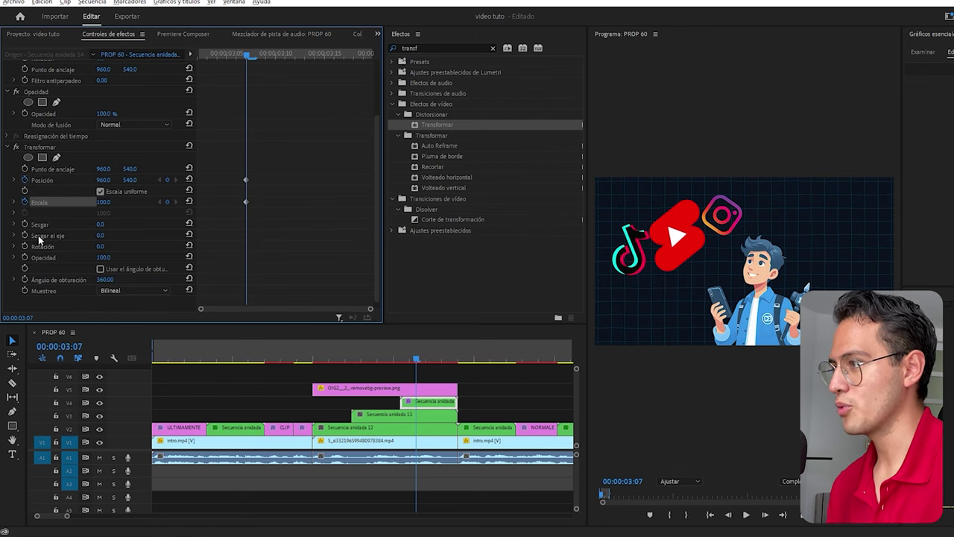
click(24, 258)
right_click(246, 258)
mouse_move(299, 341)
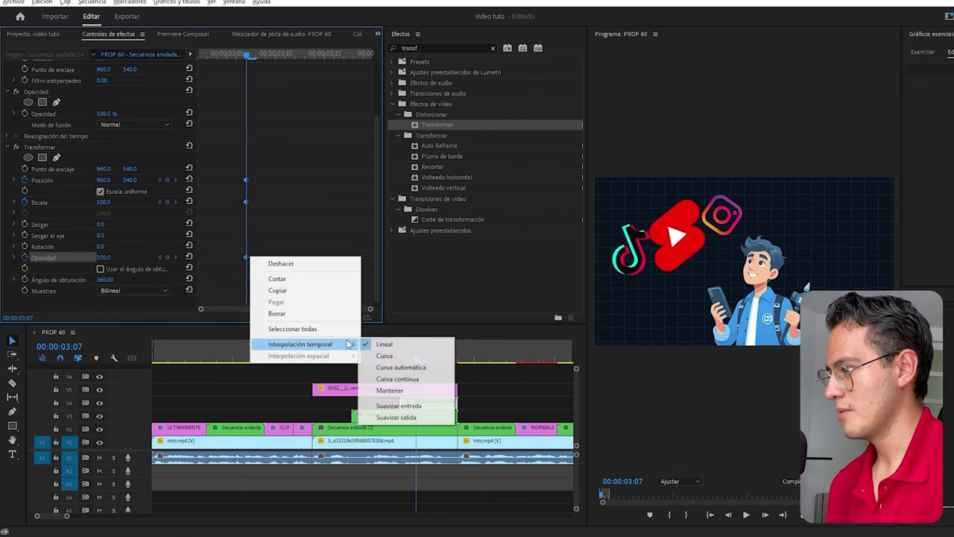
click(408, 403)
mouse_move(246, 258)
mouse_down()
mouse_move(116, 203)
mouse_move(149, 179)
mouse_up()
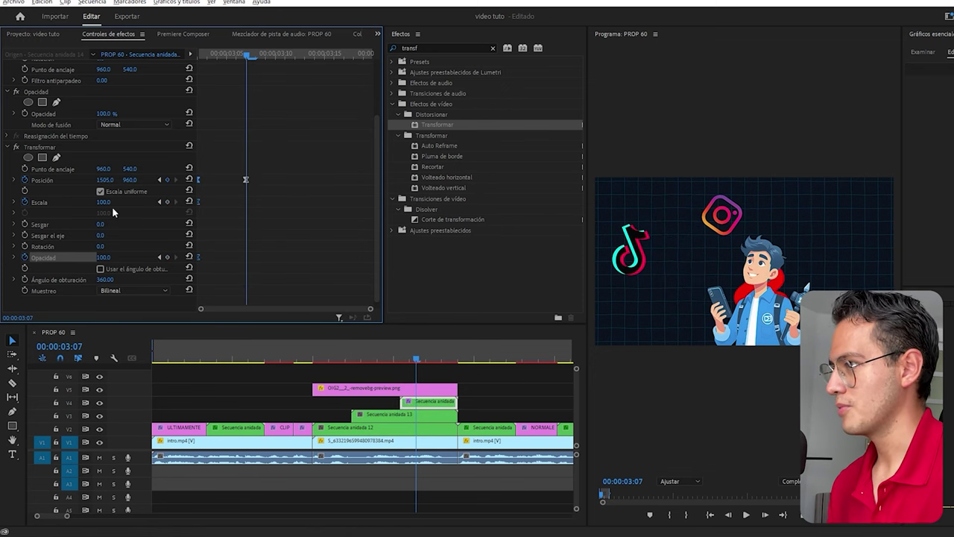
- Make the logo pop in from scale 31 and 0 opacity, then preview it
drag(104, 202, 22, 202)
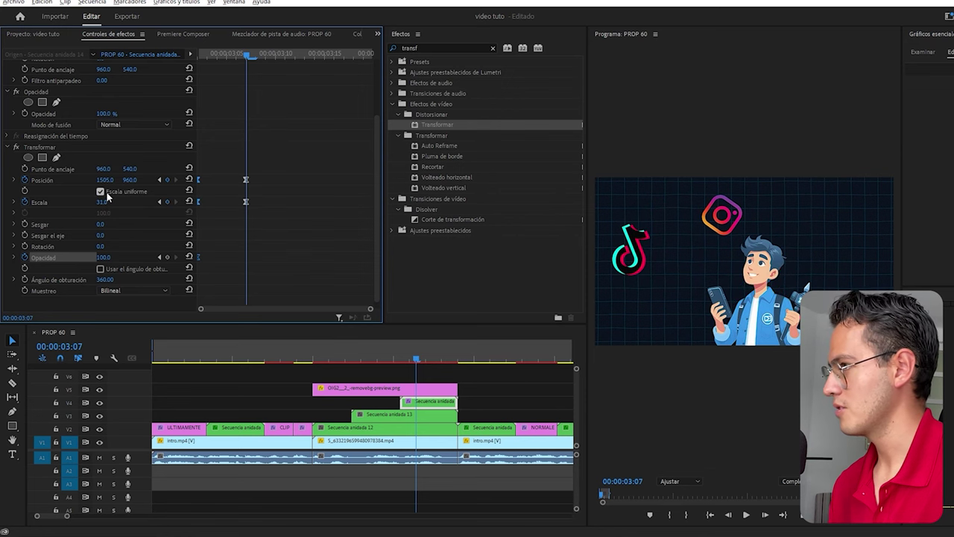
click(167, 257)
key(shift+Left)
drag(104, 257, 45, 258)
key(space)
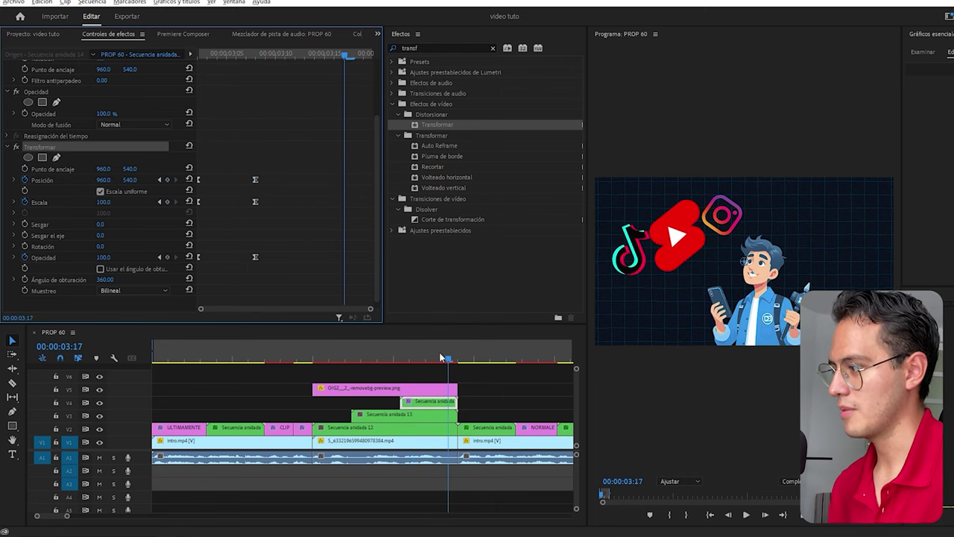
- Review the Transform keyframes on the TikTok and other nested logo clips
click(402, 413)
shift+click(351, 428)
drag(301, 354, 339, 354)
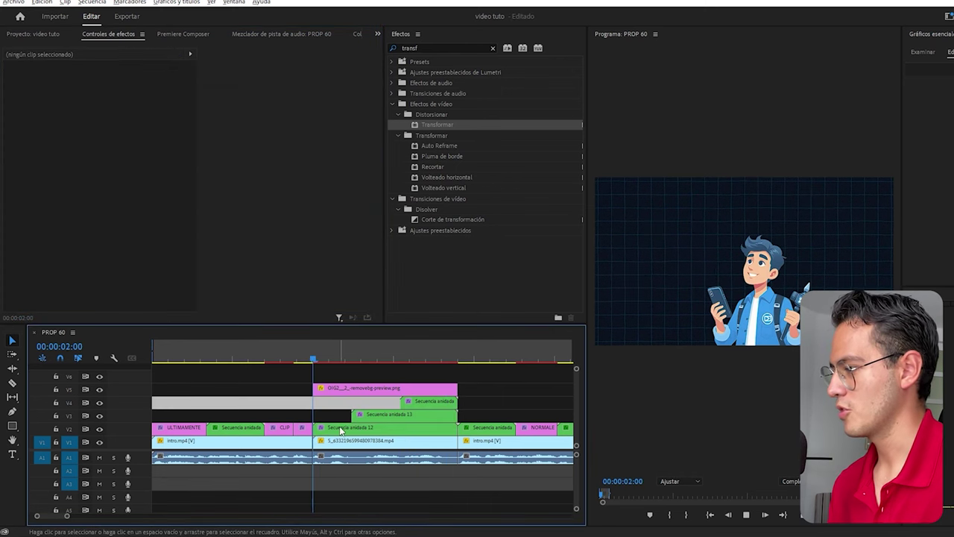
scroll(254, 158, down, 3)
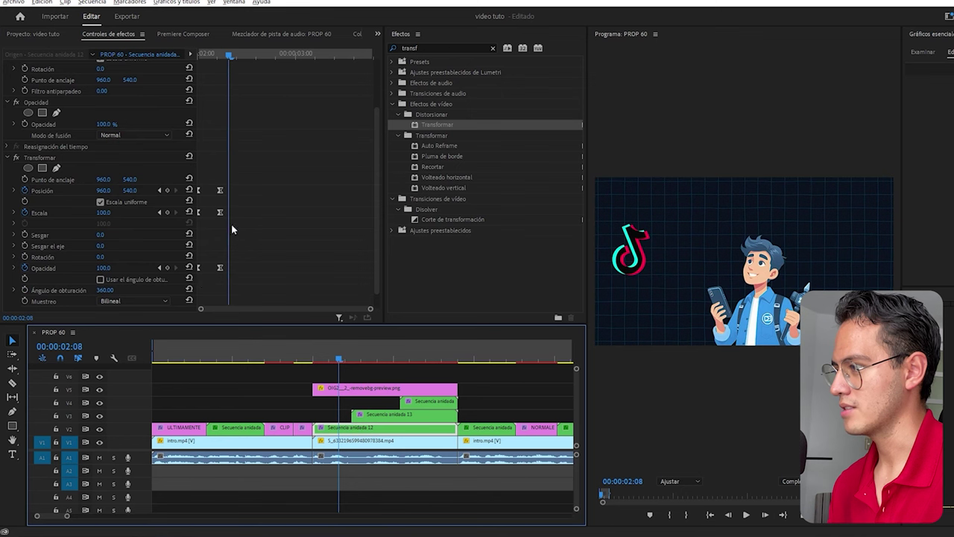
drag(231, 55, 200, 55)
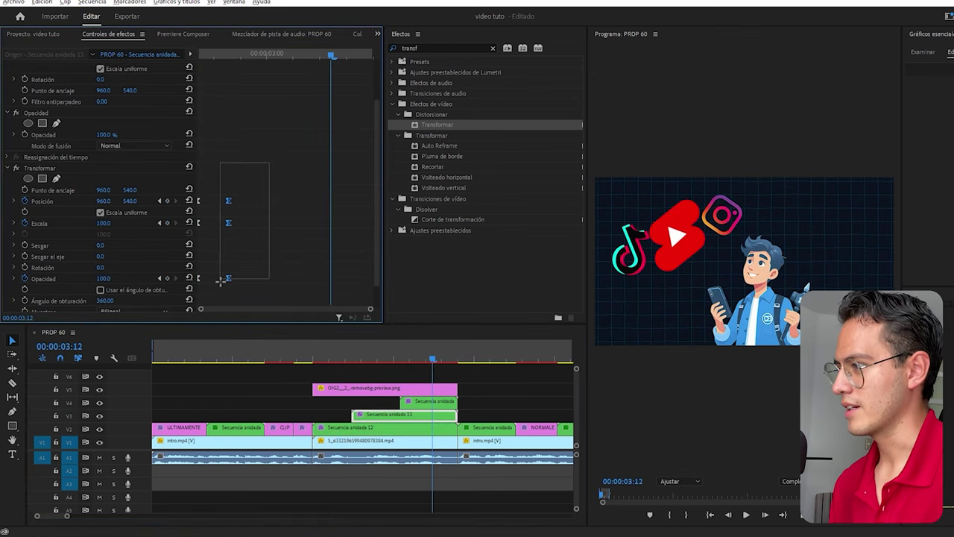
drag(219, 161, 270, 286)
- Save the project and select all the stacked character and logo clips
key(ctrl+s)
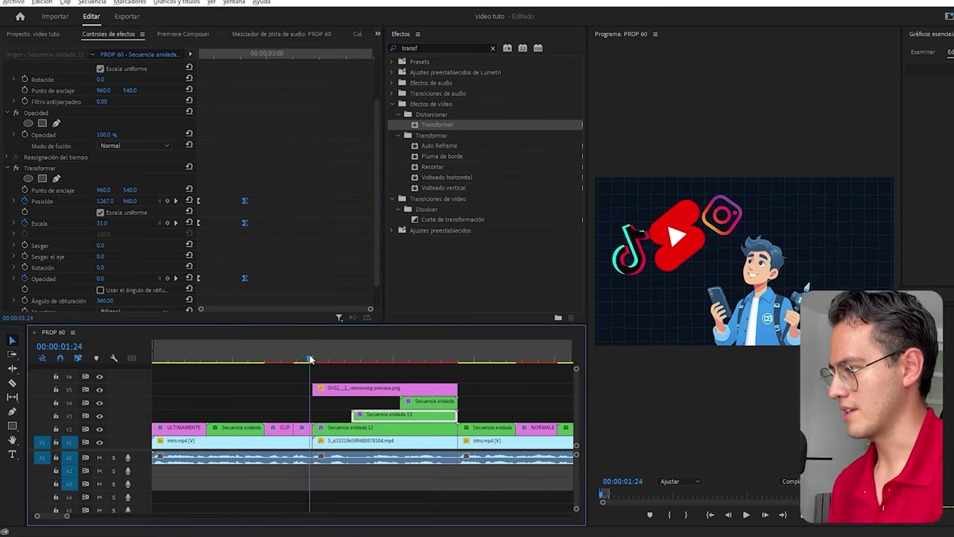
drag(333, 365, 411, 429)
right_click(411, 429)
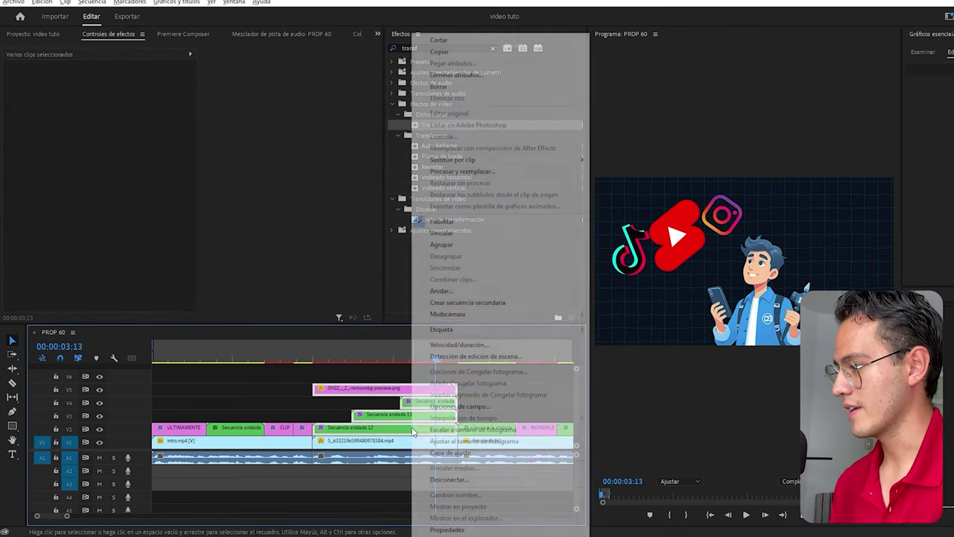
- Nest the selected character and logo clips into Secuencia anidada 15 and select the nest
click(426, 291)
key(Return)
click(326, 351)
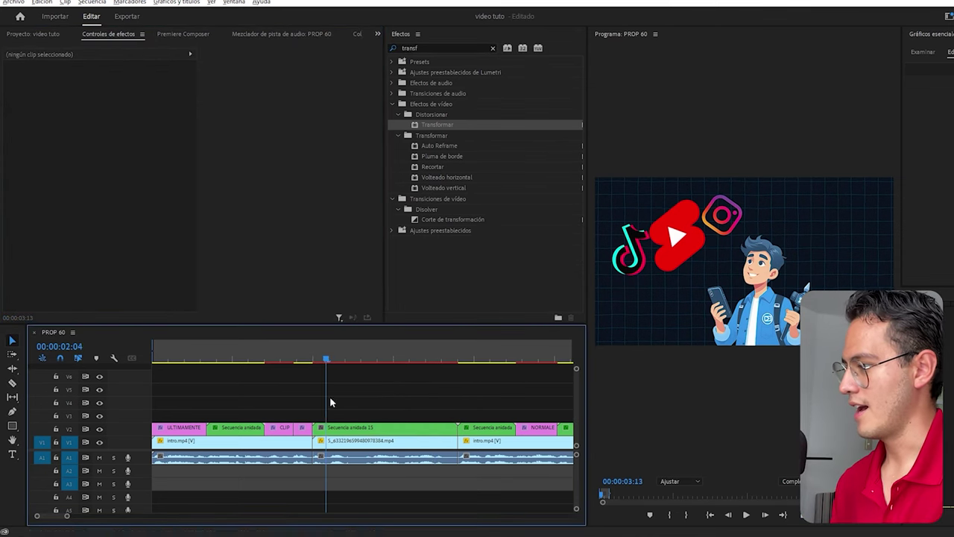
click(340, 427)
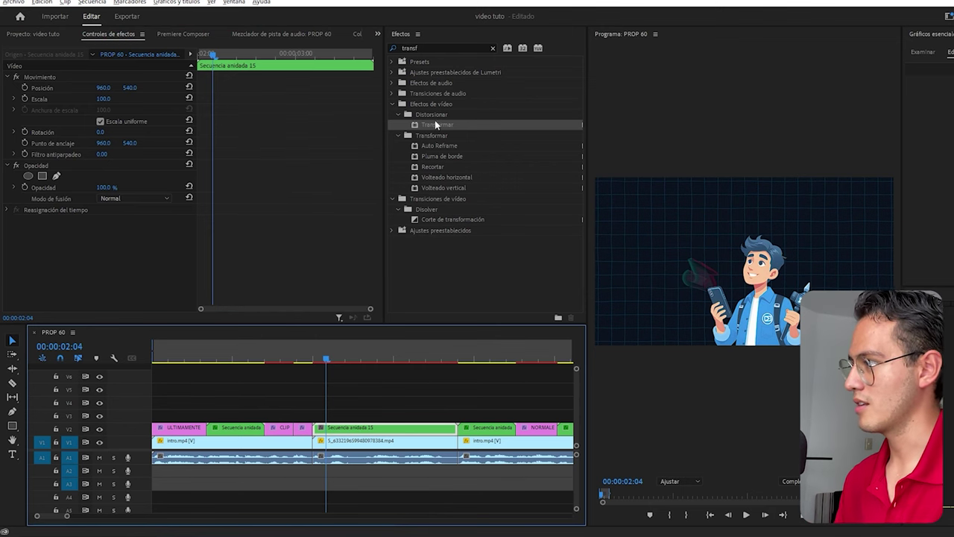
- Apply Transformar to the nested clip and turn off the composition's shutter angle
drag(436, 124, 373, 431)
scroll(332, 398, down, 3)
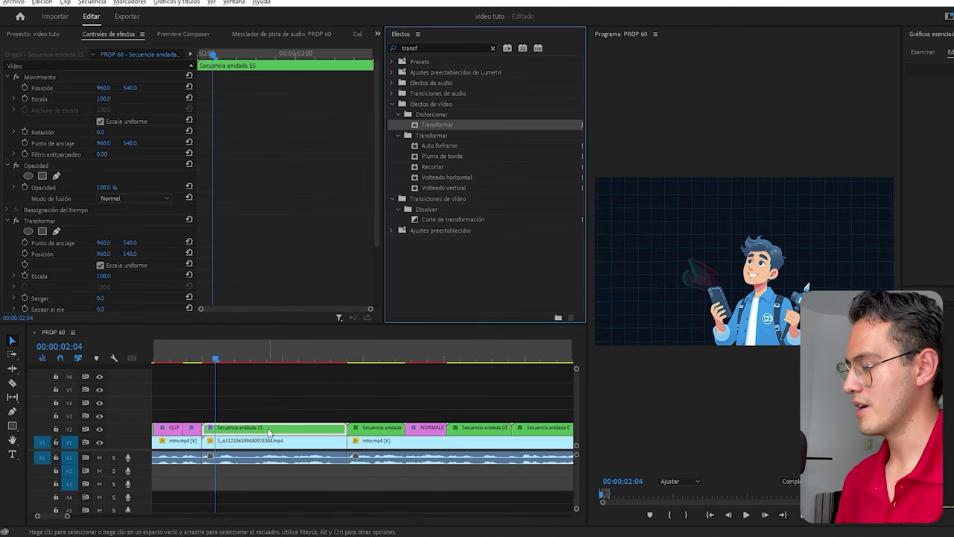
scroll(270, 433, up, 3)
scroll(284, 224, down, 3)
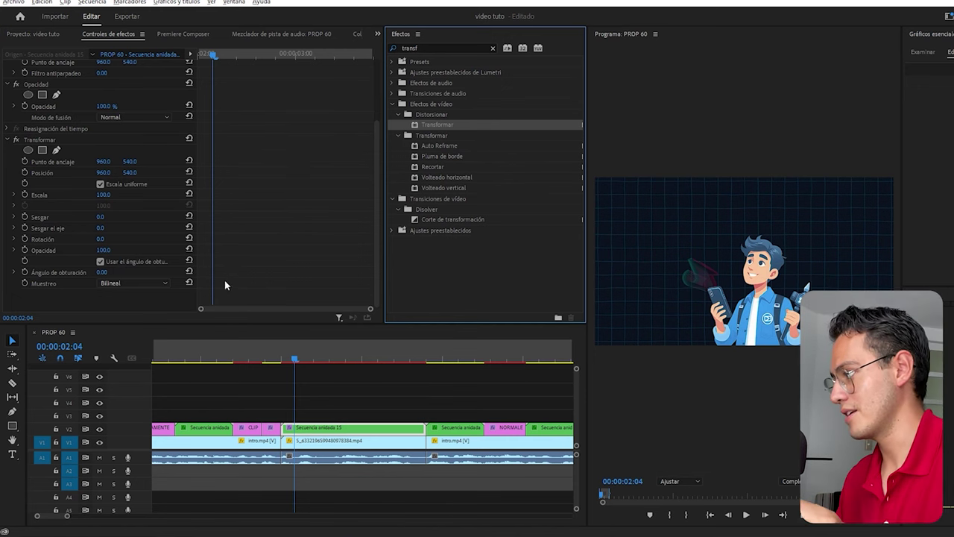
click(100, 262)
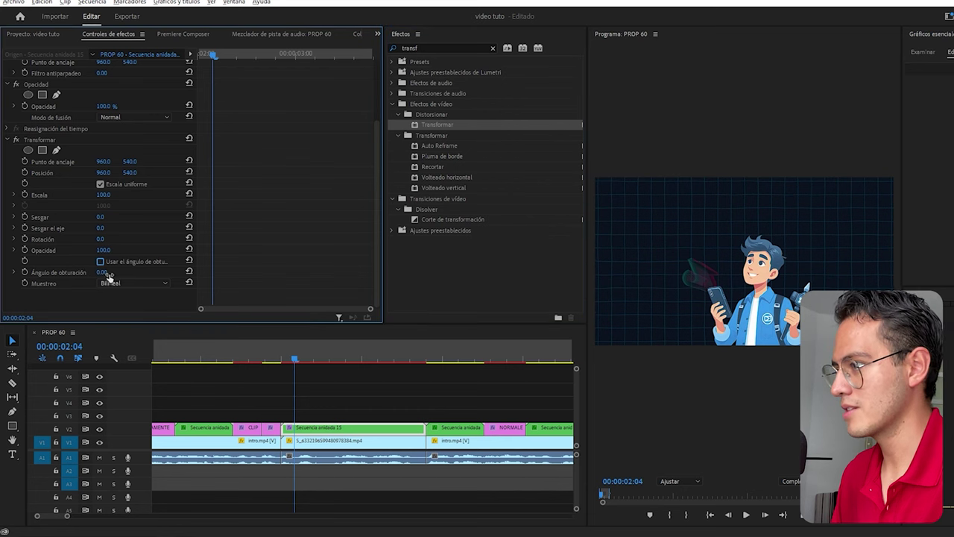
- Keyframe Position and Scale with Ease In, zooming from 205% down to full size
click(24, 172)
click(24, 195)
drag(203, 203, 207, 201)
right_click(212, 196)
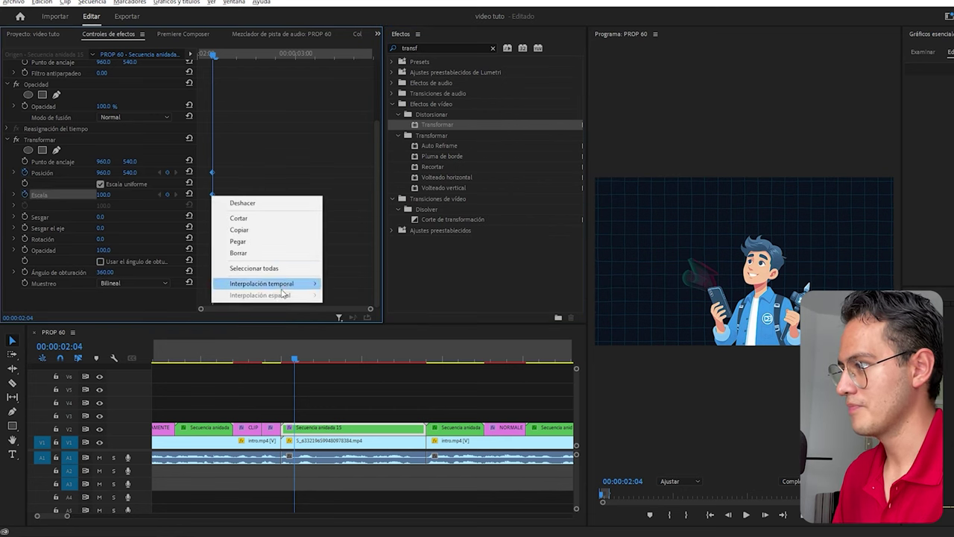
mouse_move(265, 283)
click(364, 347)
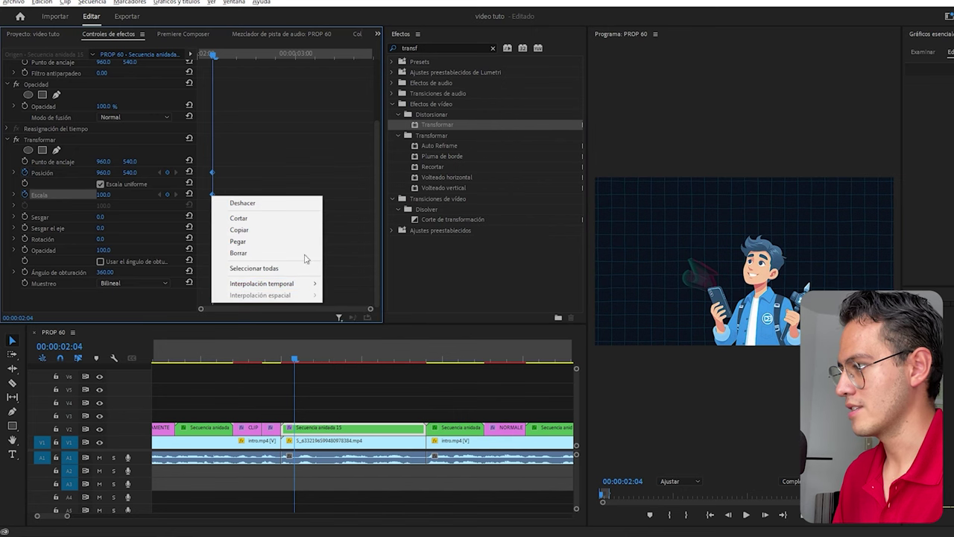
mouse_move(113, 195)
mouse_down()
mouse_move(134, 172)
mouse_move(95, 172)
mouse_up()
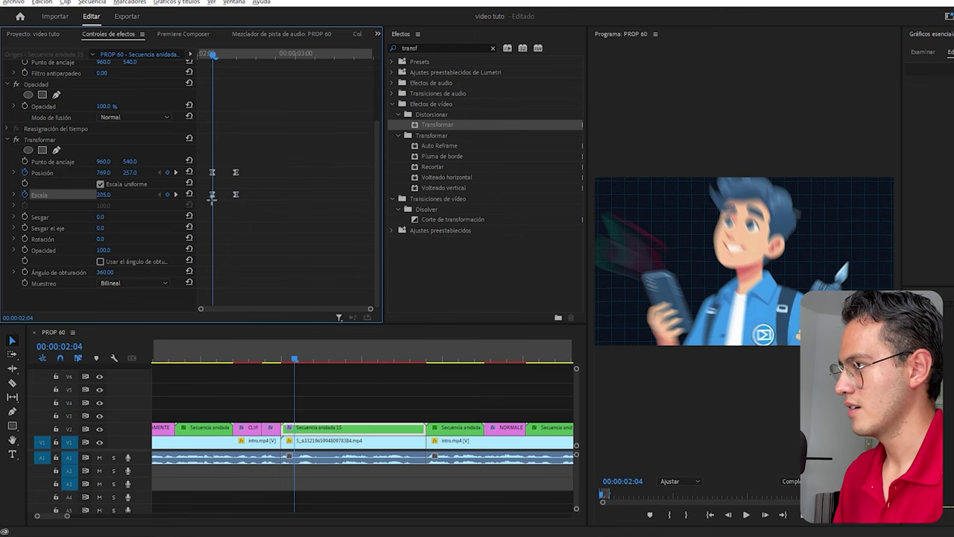
drag(200, 194, 218, 72)
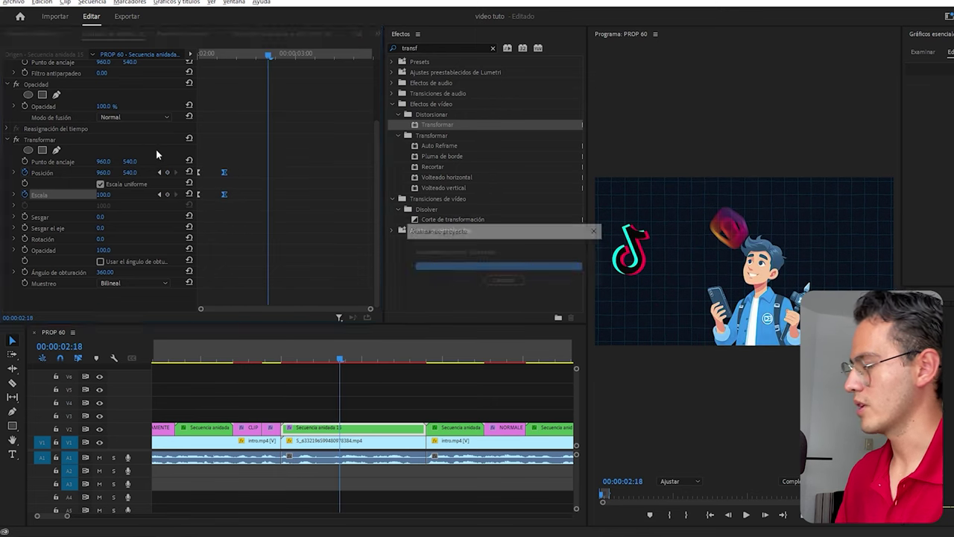
- Save the project and play back the zoom-out from its start
key(ctrl+s)
click(208, 54)
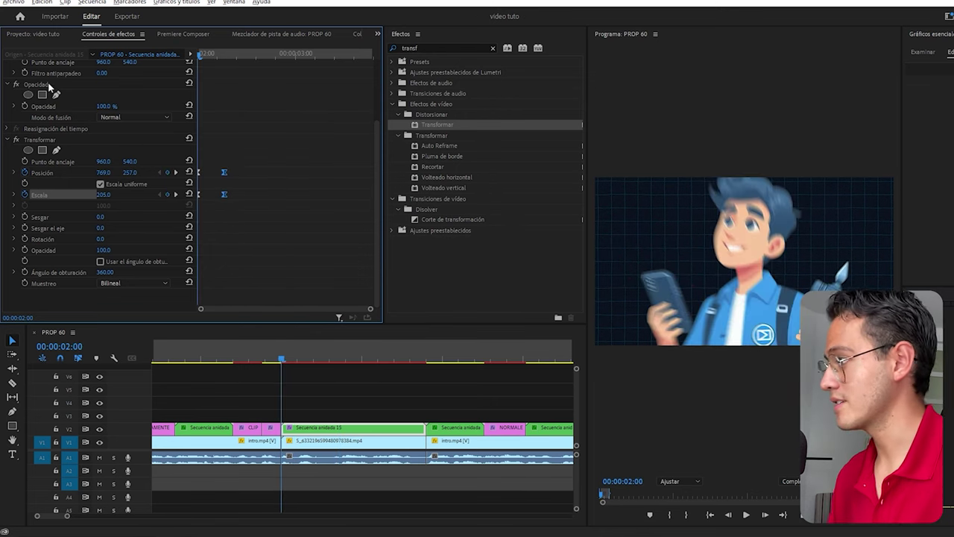
key(space)
key(space)
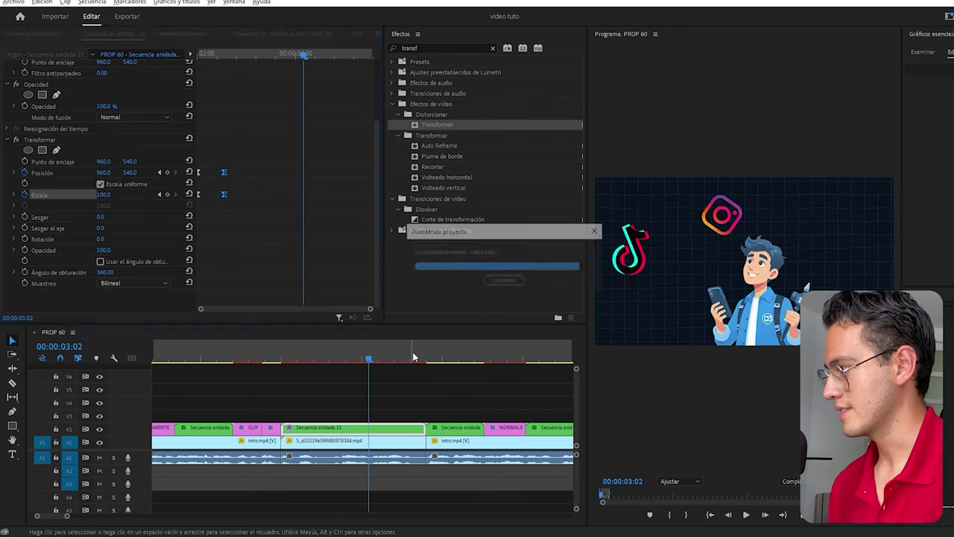
- Replay the zoom, then open Secuencia anidada 15 and move the character image up a track
key(j)
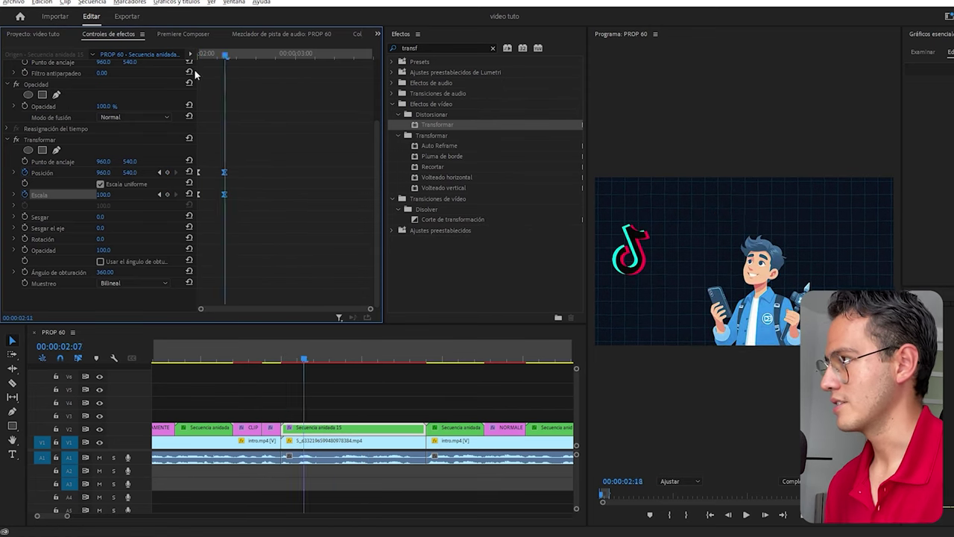
key(space)
double_click(291, 428)
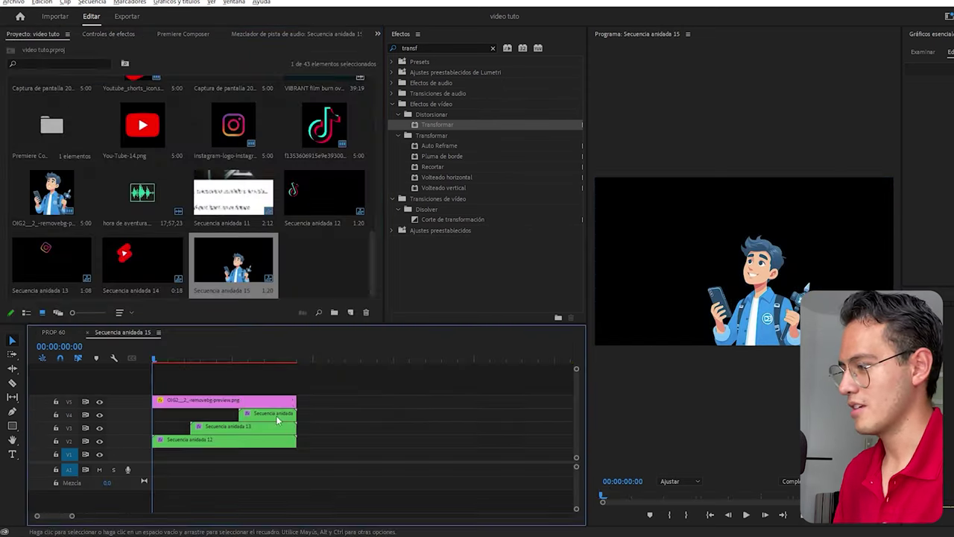
drag(290, 386, 291, 386)
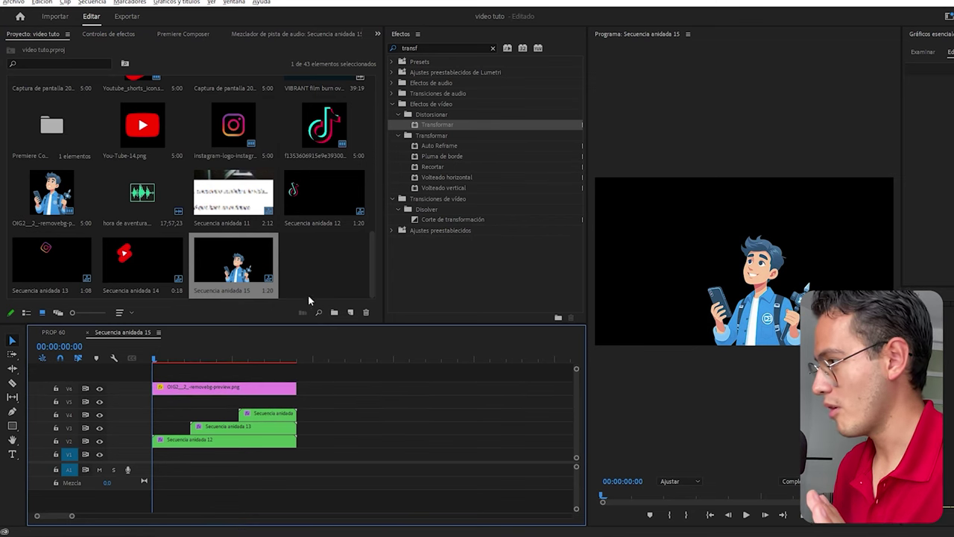
- Create a 1920x1080 teal (00FFCC) colour matte
click(352, 314)
click(379, 392)
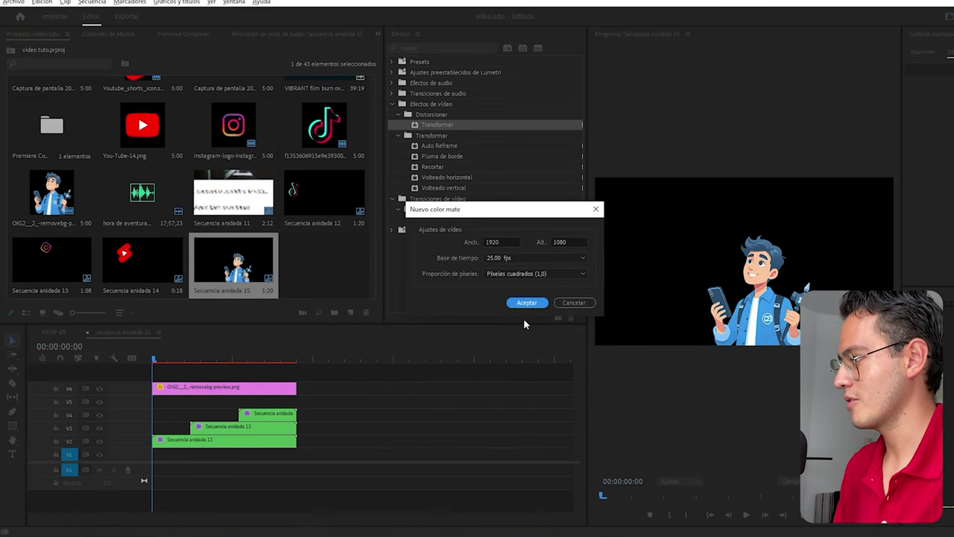
click(524, 303)
drag(524, 293, 524, 261)
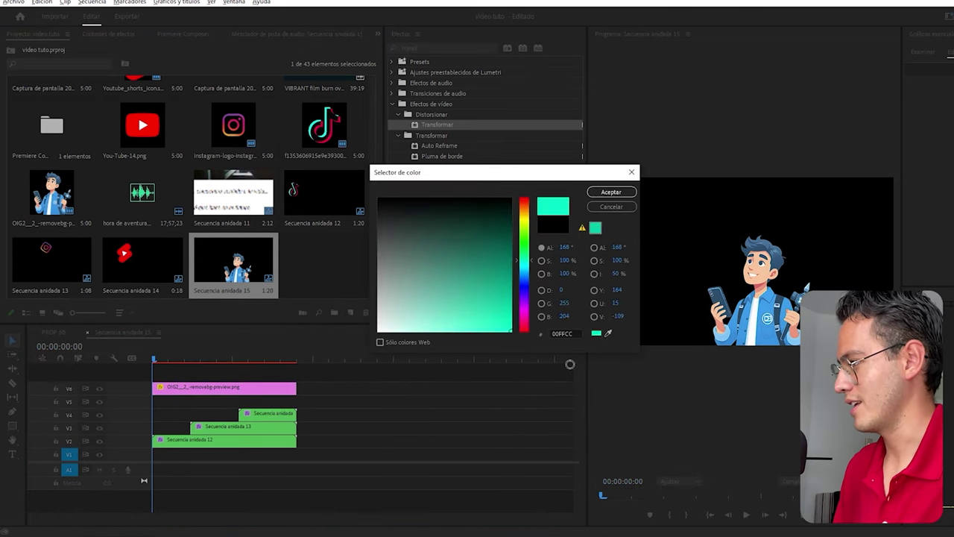
click(611, 192)
click(488, 277)
- Place the colour matte on the top track above the character image
mouse_move(324, 265)
mouse_down()
mouse_move(258, 400)
mouse_move(197, 377)
mouse_up()
key(shift+5)
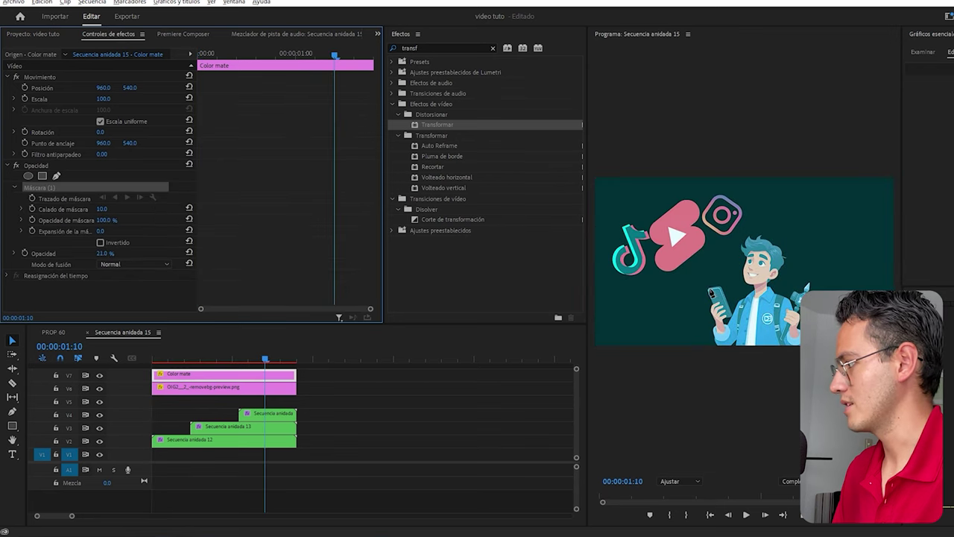
key(shift+4)
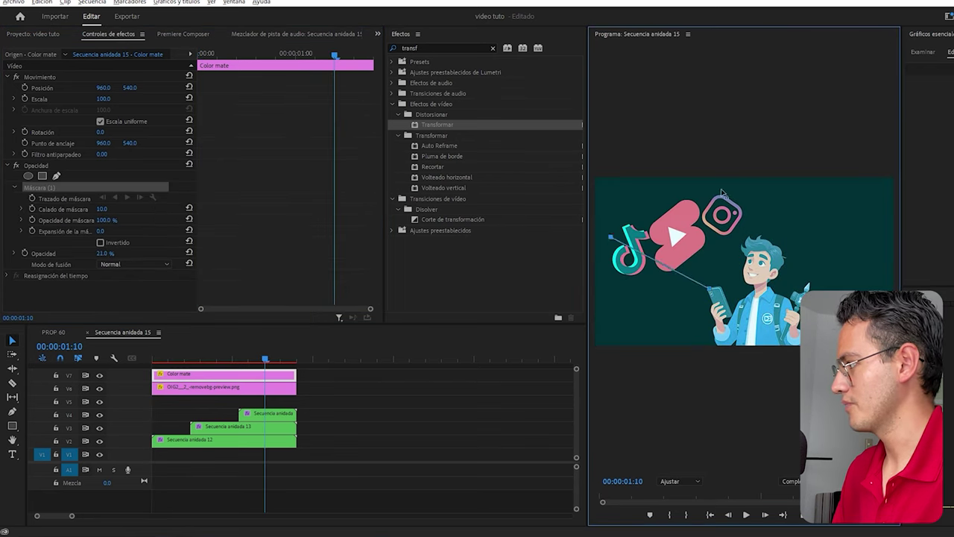
- Magnify the preview to 150% to inspect the logos, then fit the whole frame again
click(680, 481)
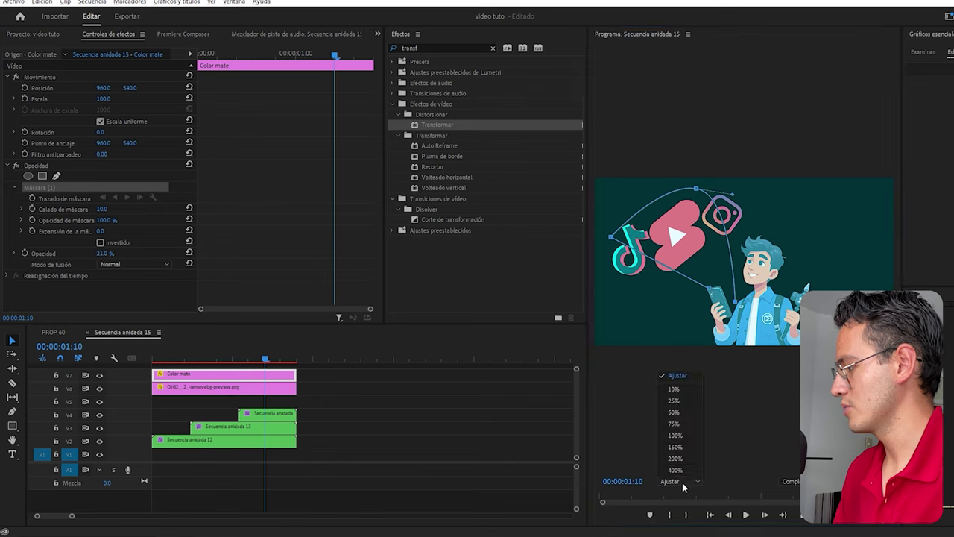
click(676, 446)
scroll(764, 465, down, 1)
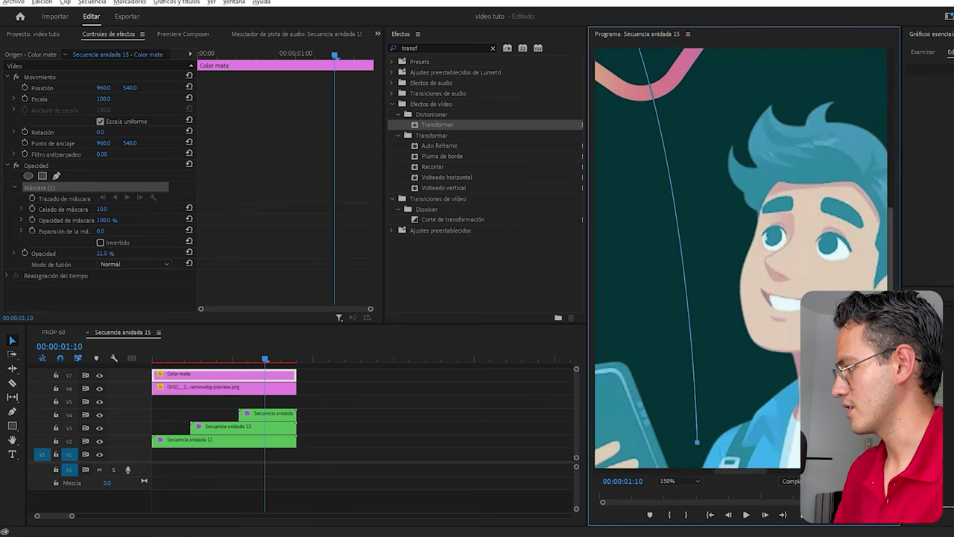
scroll(765, 464, down, 3)
scroll(751, 471, left, 3)
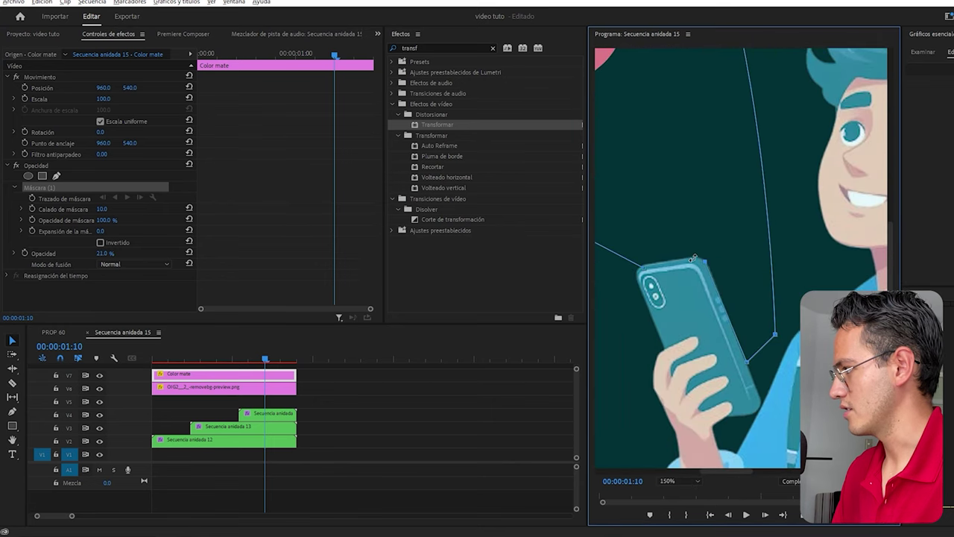
click(668, 481)
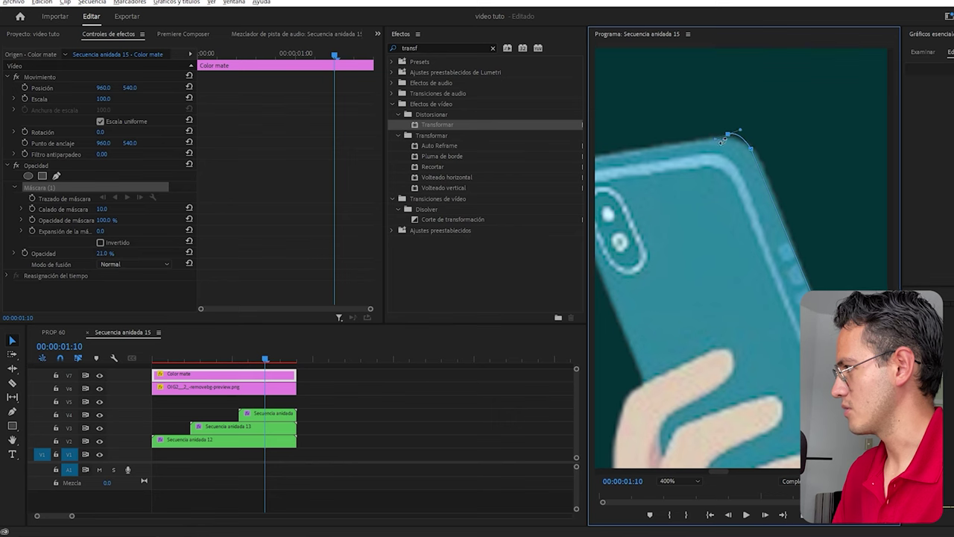
click(224, 373)
- Set the matte's mask feather to 210 and mask expansion to 36
drag(103, 209, 149, 209)
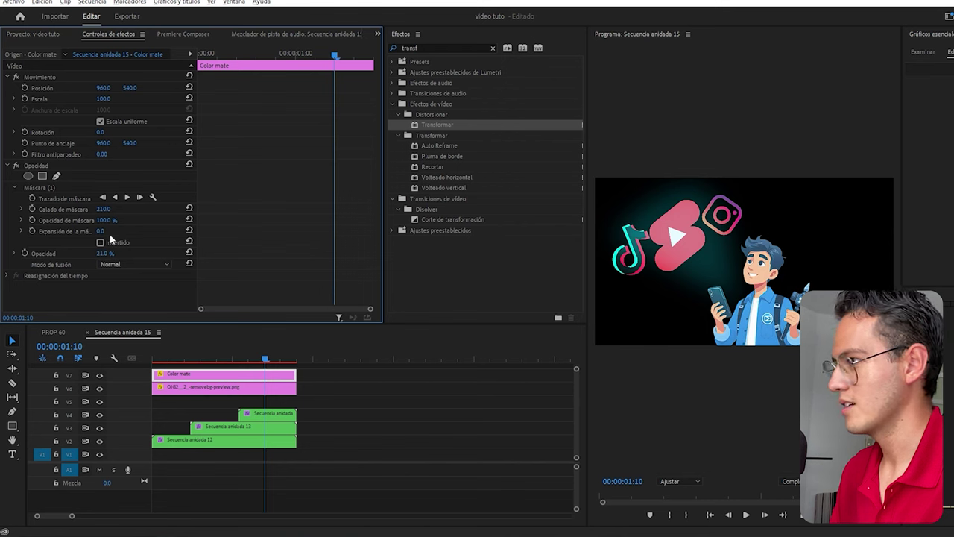
drag(102, 232, 128, 232)
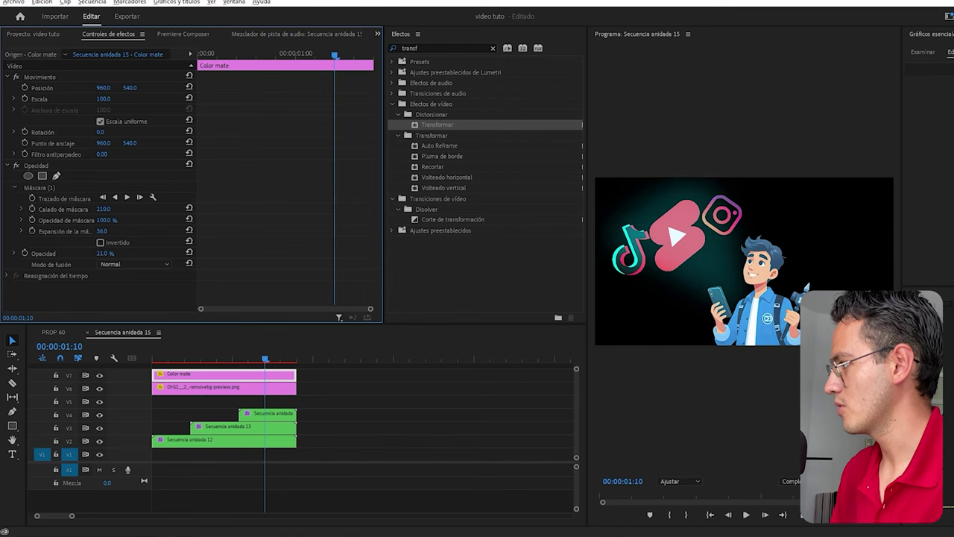
click(58, 333)
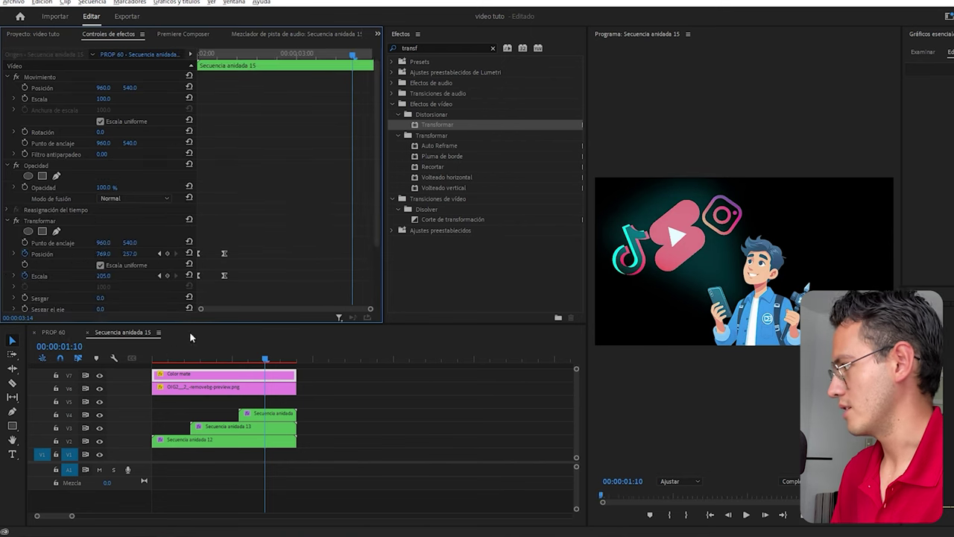
- Back in Secuencia anidada 15, change the Color mate opacity and save the project
click(123, 333)
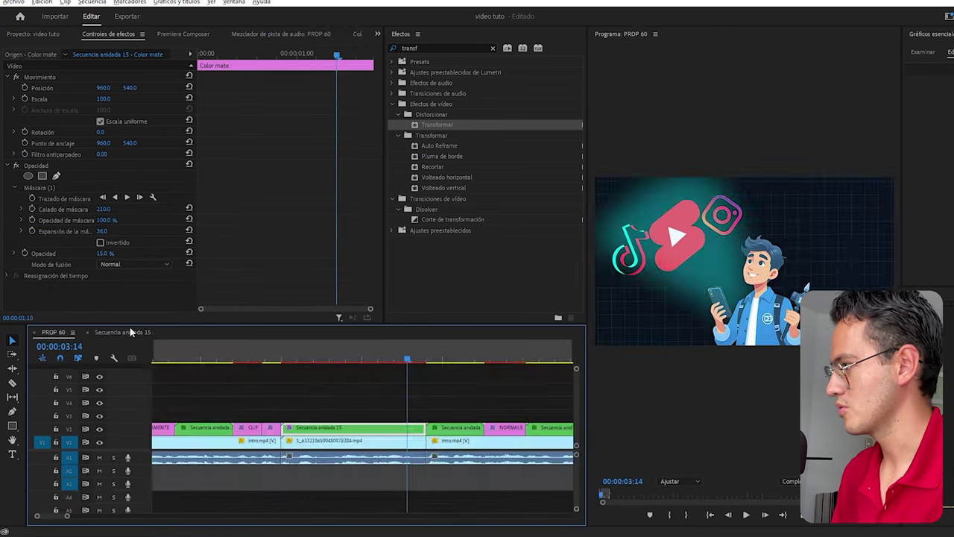
click(110, 253)
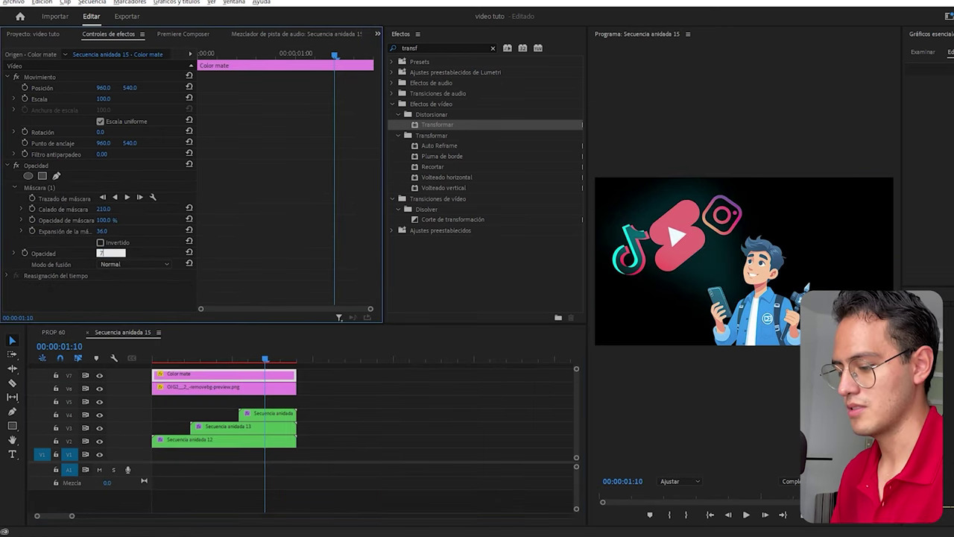
key(Return)
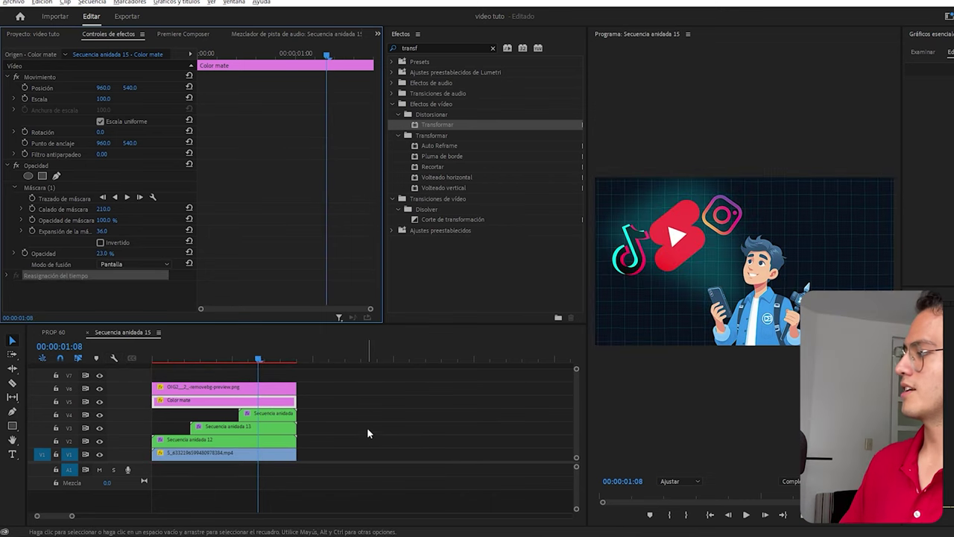
key(ctrl+s)
- Close the nested tab, select its clip in PROP 60, and reopen Secuencia anidada 15
click(87, 333)
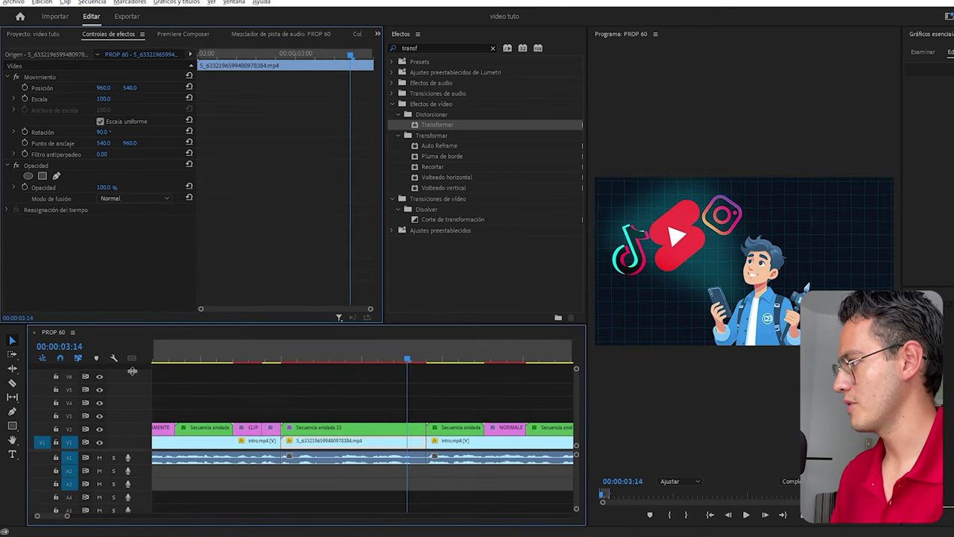
click(371, 431)
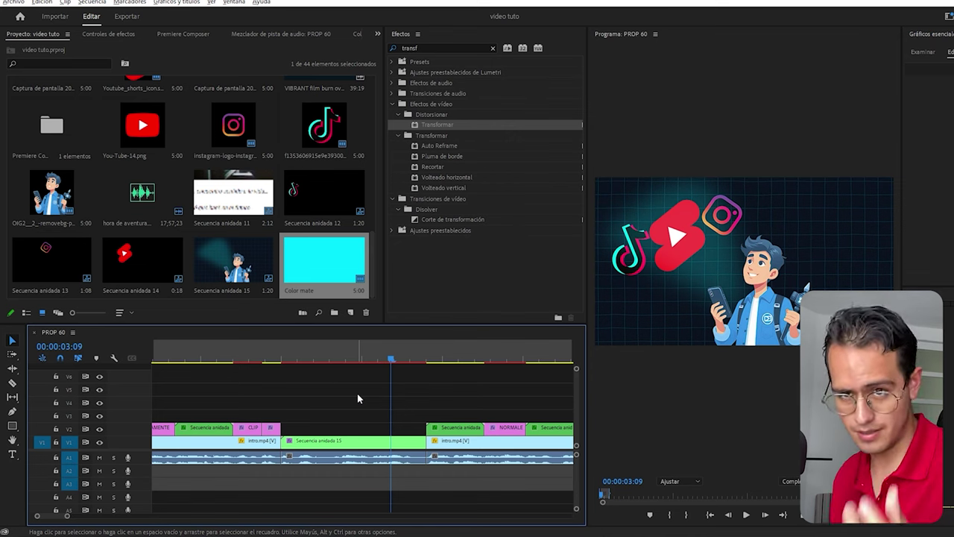
double_click(313, 440)
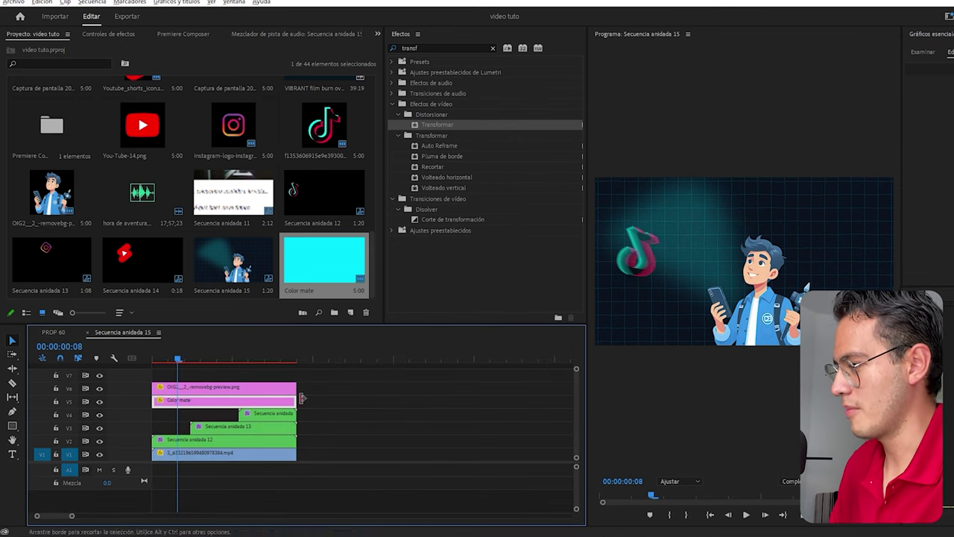
- Nest the V2–V5 logo clips as Secuencia anidada 16 and Alt-drag a copy onto V3
drag(319, 413, 271, 443)
right_click(241, 440)
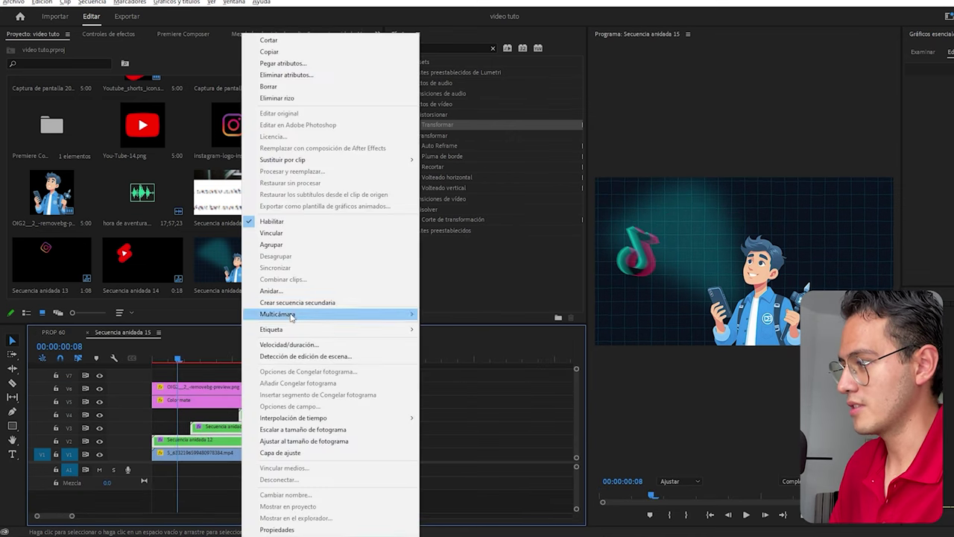
click(301, 296)
click(479, 275)
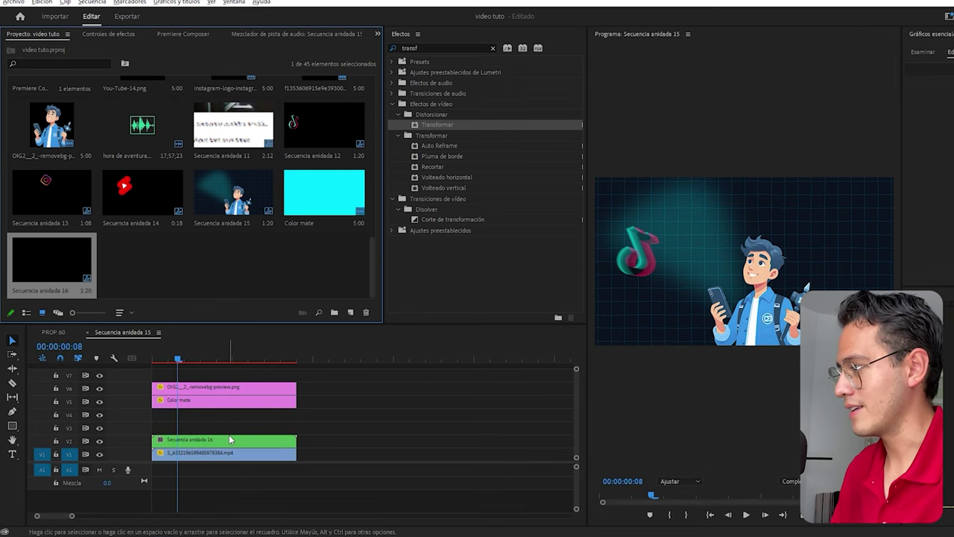
drag(249, 435, 202, 426)
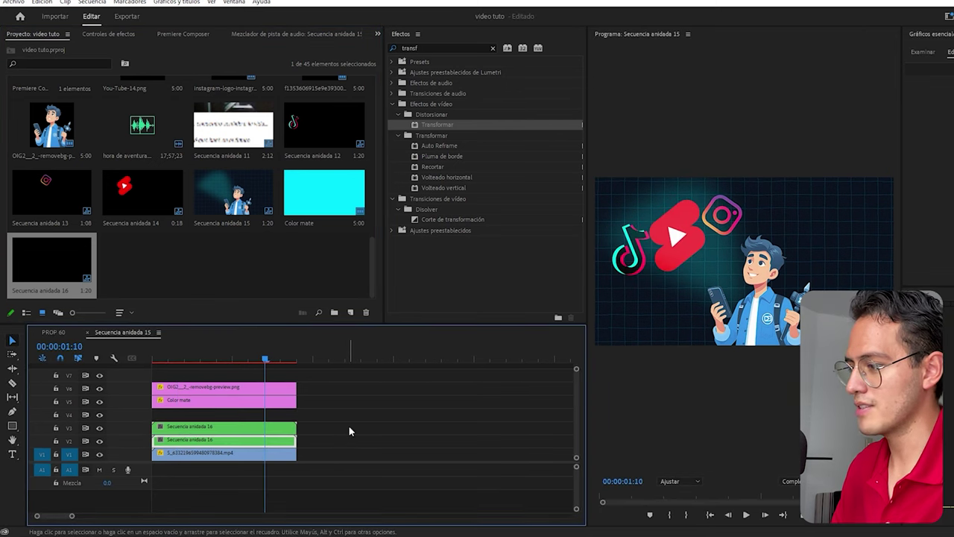
- Apply Desenfoque gaussiano to the lower logo copy with blur 103 and opacity 34%
click(349, 431)
double_click(432, 47)
text(dese)
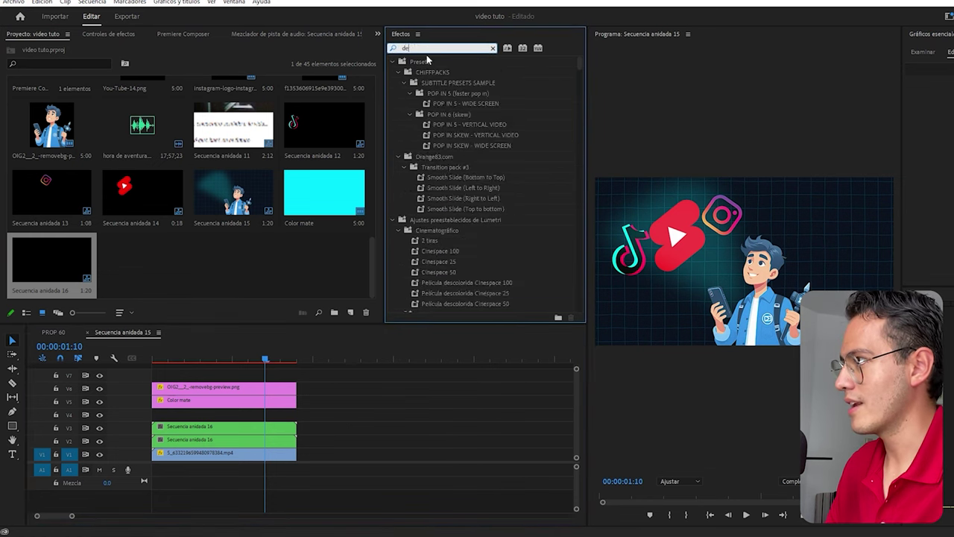
drag(470, 146, 233, 440)
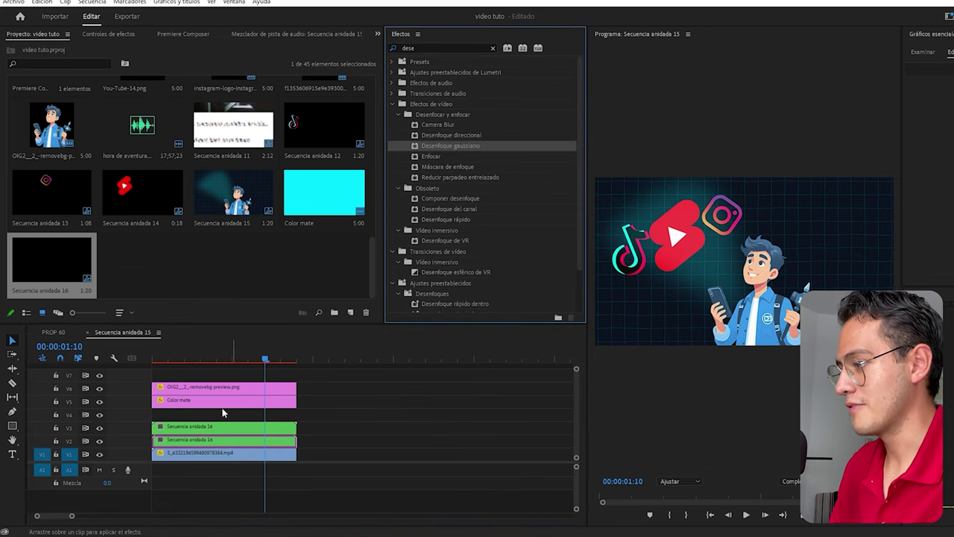
click(104, 37)
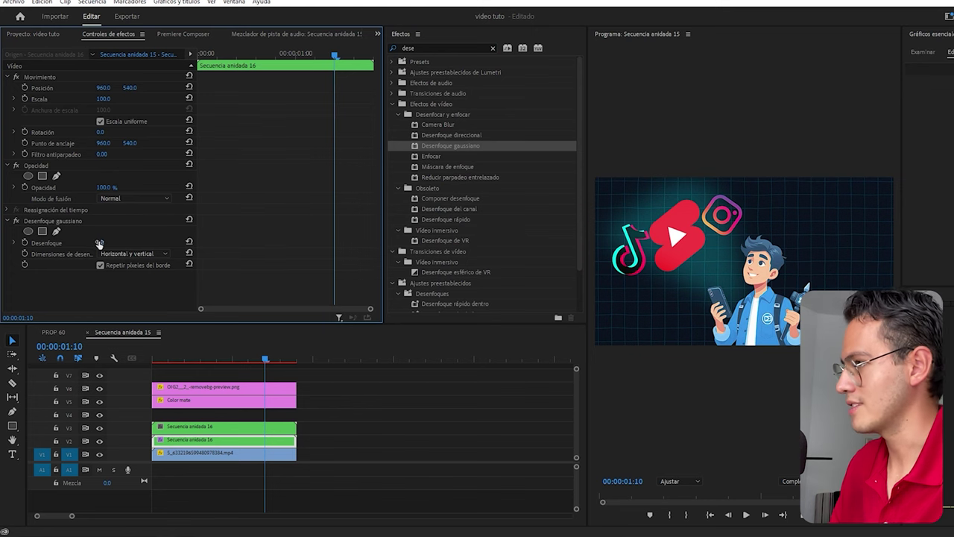
drag(101, 242, 193, 242)
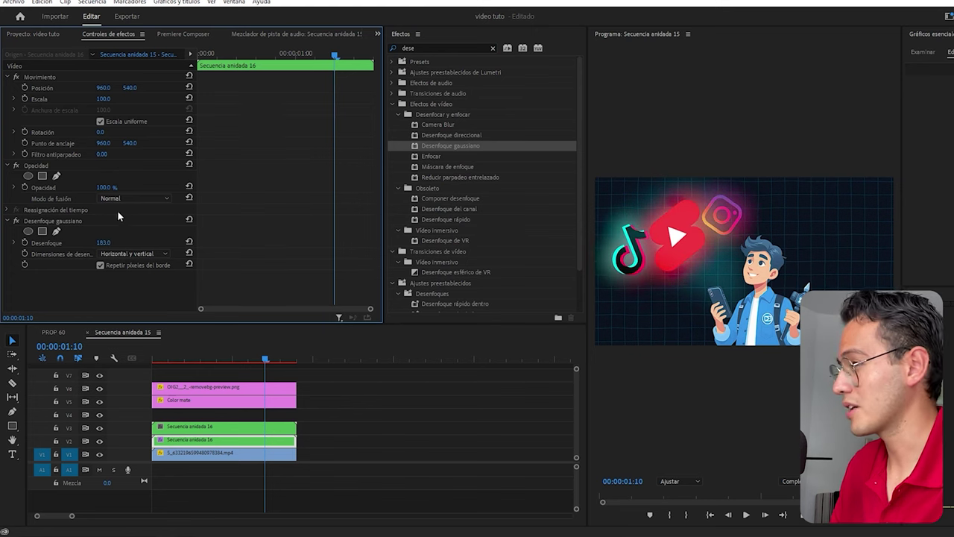
drag(106, 187, 76, 187)
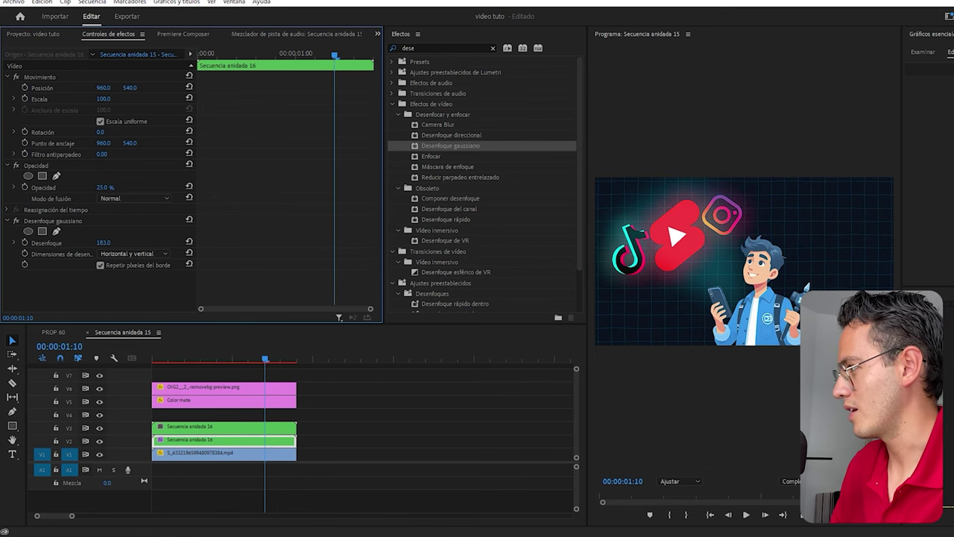
drag(102, 242, 63, 242)
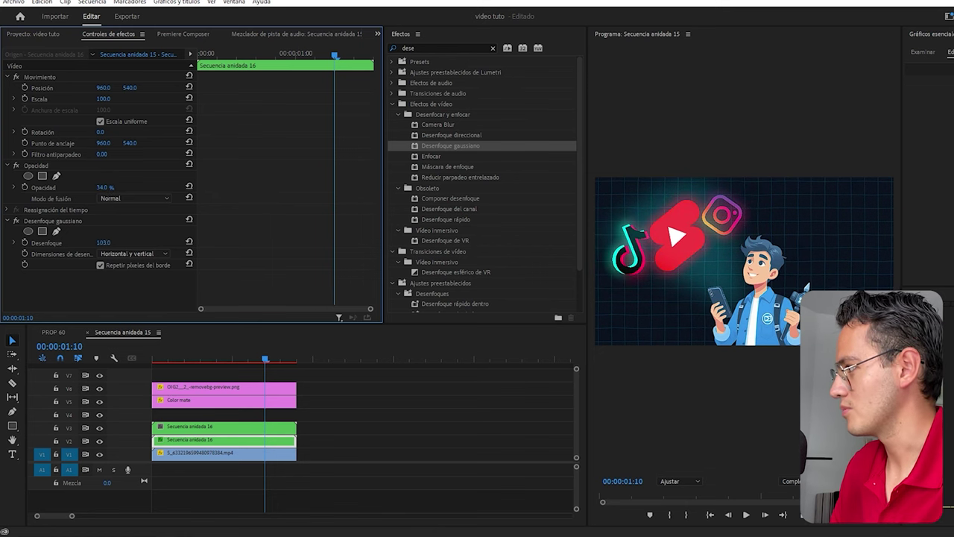
click(348, 417)
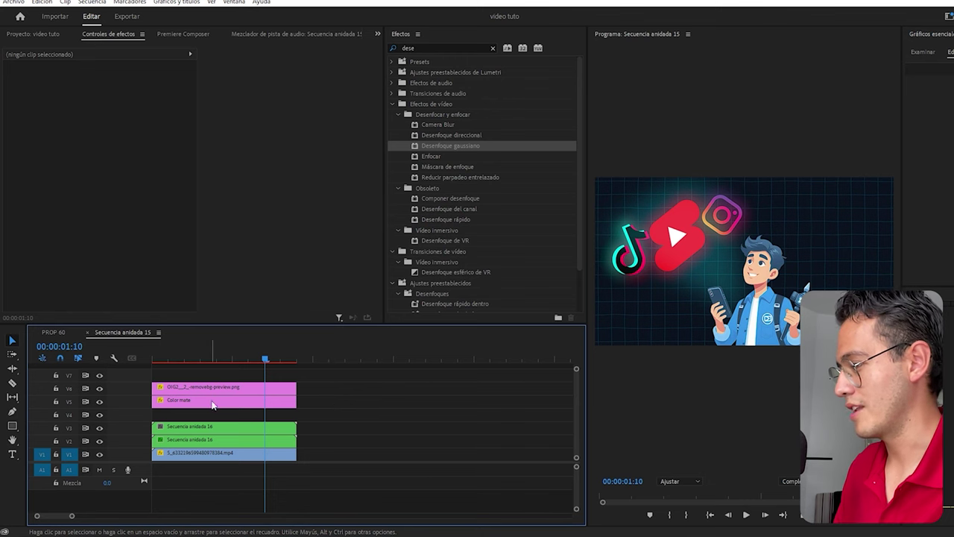
- Duplicate the character image onto V7 and nest both copies as Secuencia anidada 17
drag(211, 387, 211, 374)
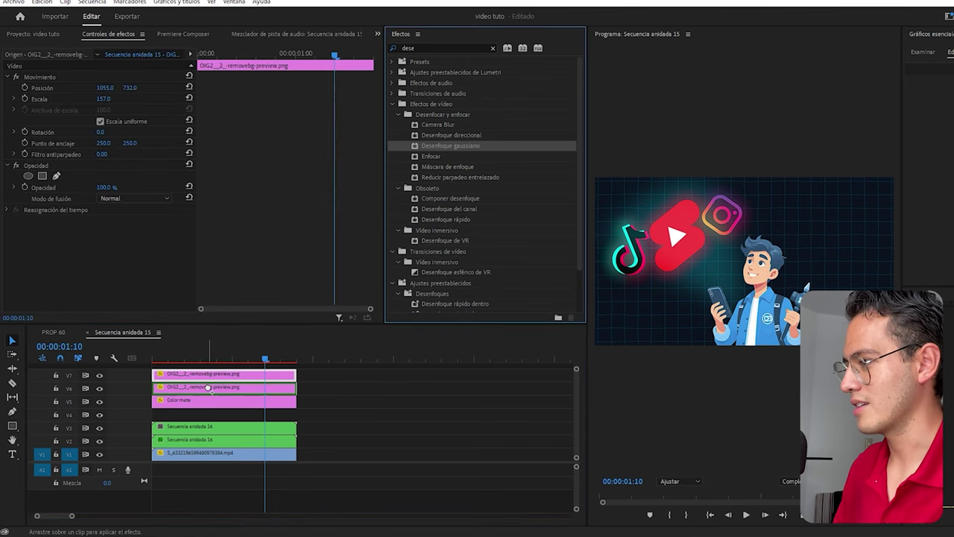
right_click(256, 386)
click(287, 272)
click(481, 275)
- Apply Desenfoque gaussiano to the lower character copy, save, and return to PROP 60
click(234, 388)
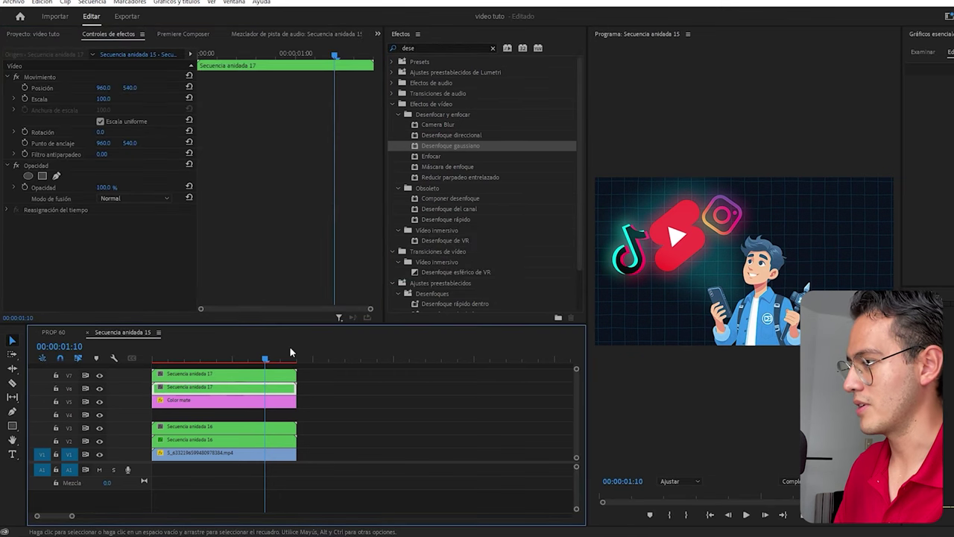
drag(451, 146, 97, 224)
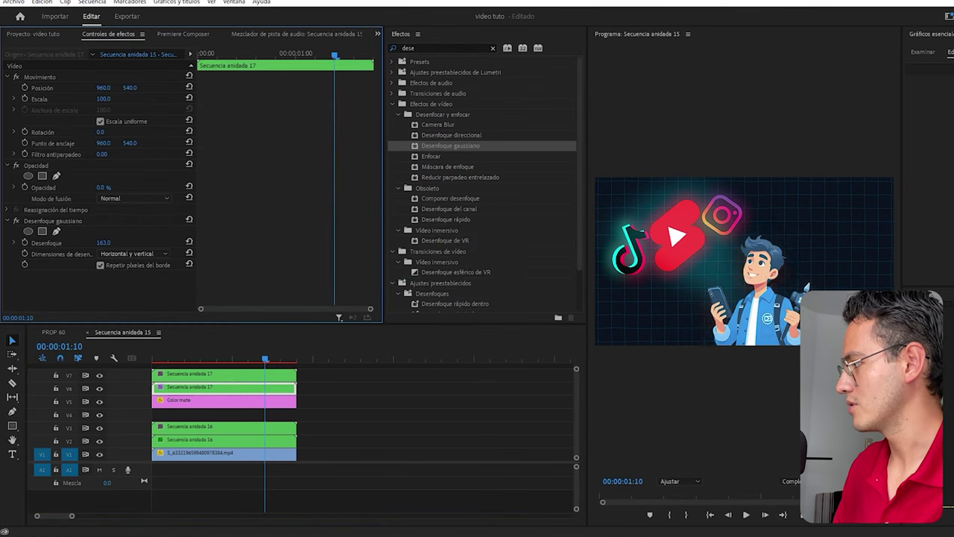
click(170, 343)
key(ctrl+s)
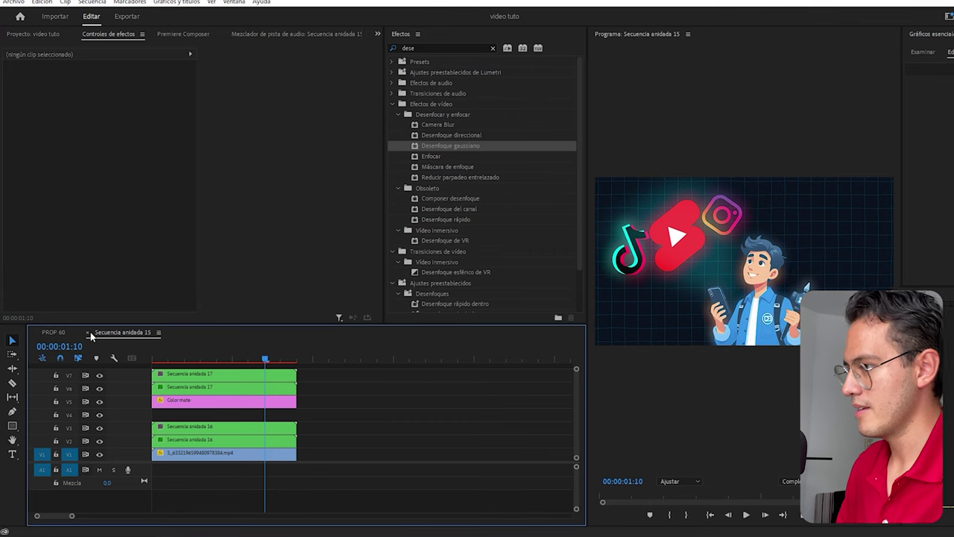
click(88, 333)
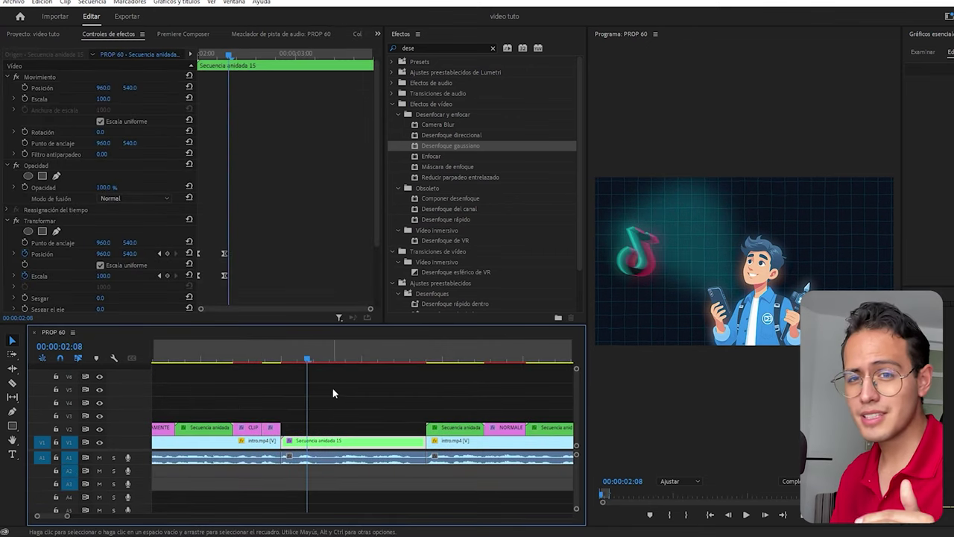
- Search 'def' and apply Deformación con ondas to the Secuencia anidada 15 clip
double_click(425, 47)
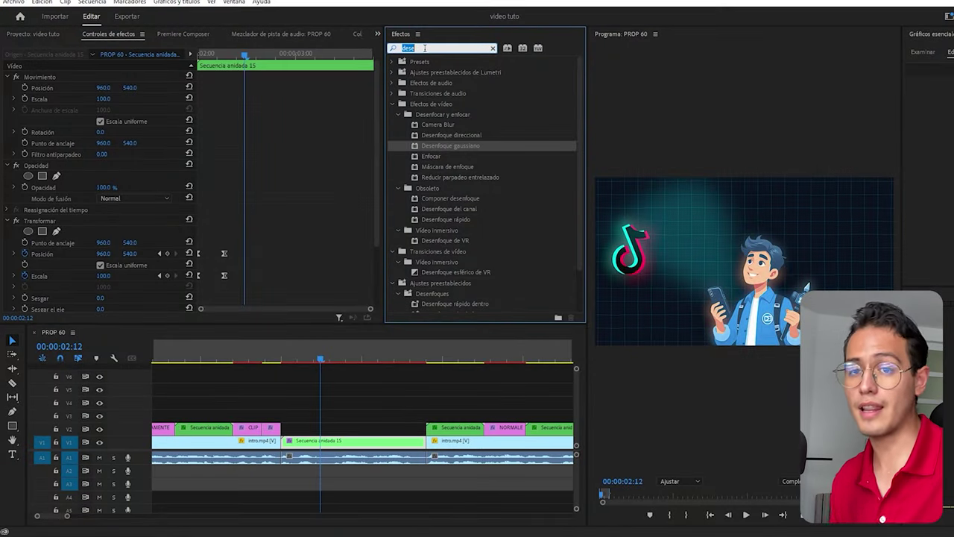
text(def)
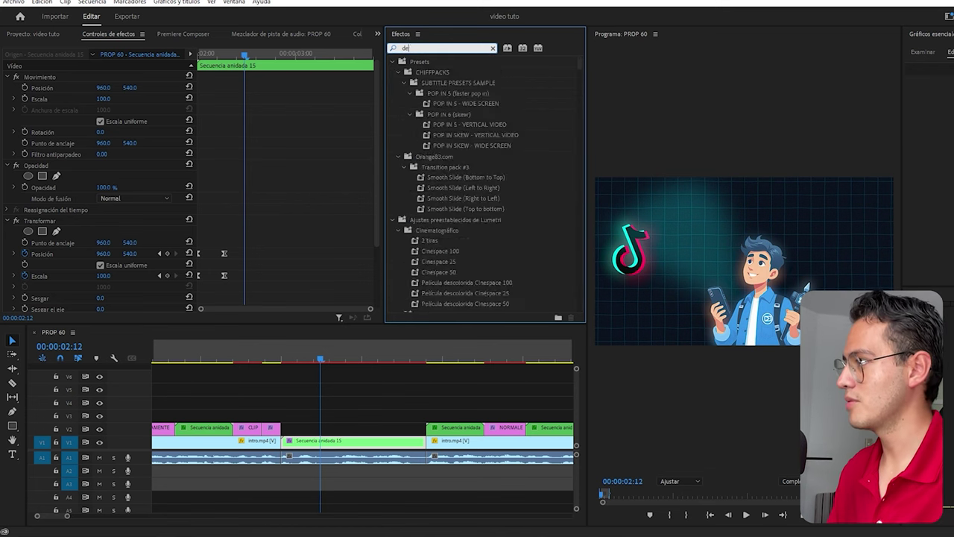
drag(451, 124, 339, 439)
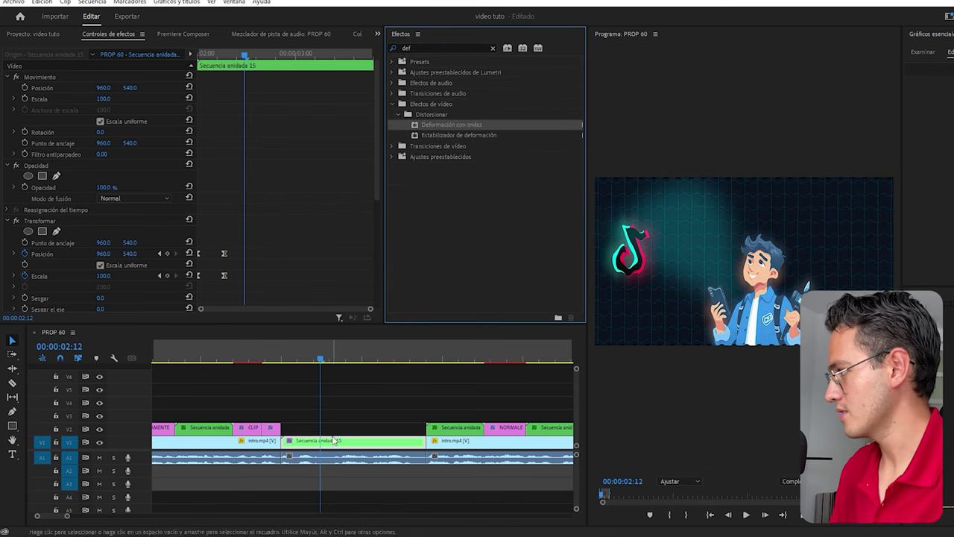
scroll(231, 222, down, 2)
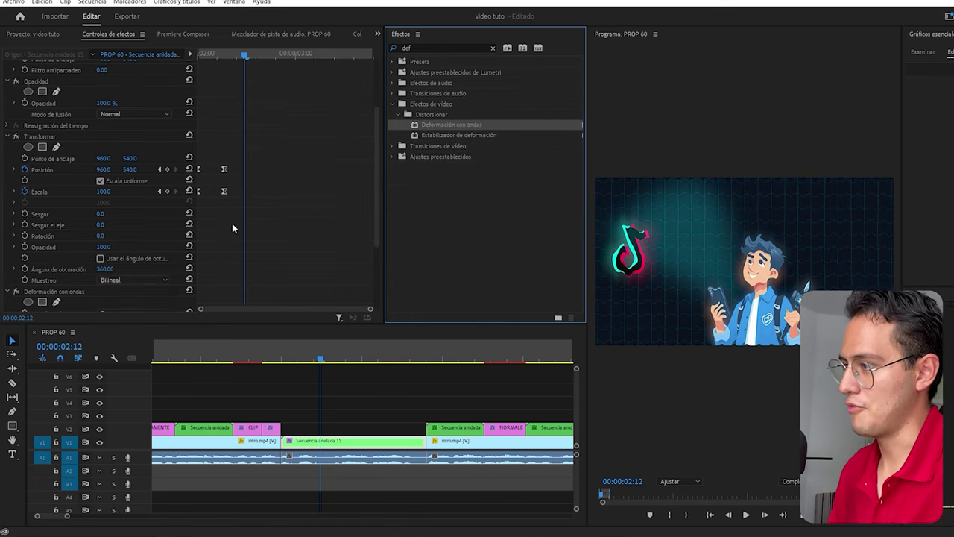
scroll(232, 223, down, 2)
scroll(237, 221, down, 1)
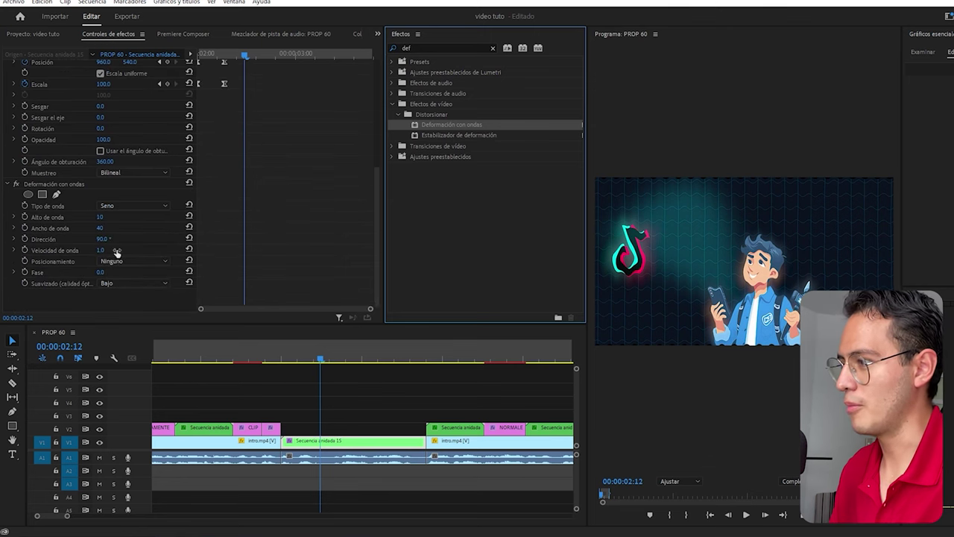
- Set the wave phase to 53° and width to 305, preview the ripple, and save
mouse_move(116, 273)
mouse_down()
mouse_move(111, 237)
mouse_move(90, 216)
mouse_up()
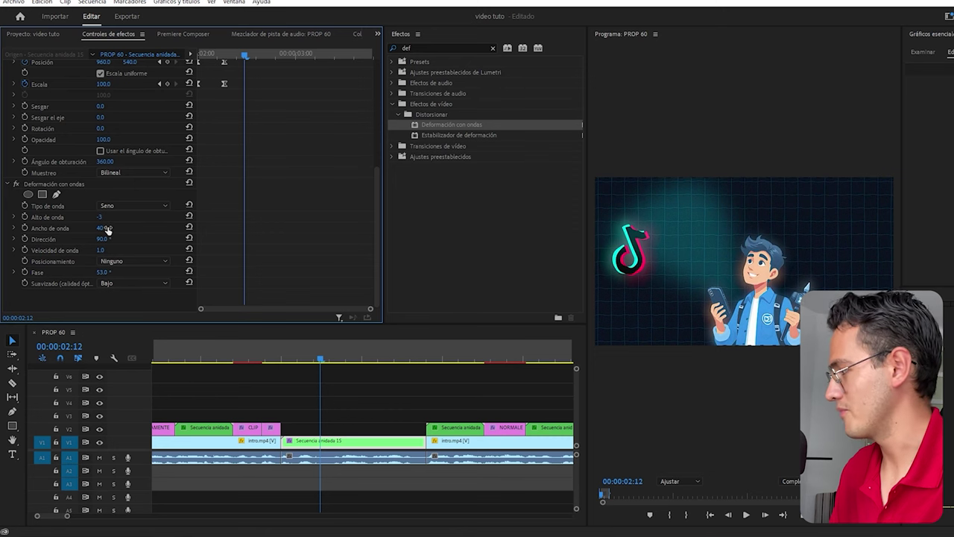
mouse_move(100, 227)
mouse_down()
mouse_move(149, 227)
mouse_move(127, 228)
mouse_up()
key(space)
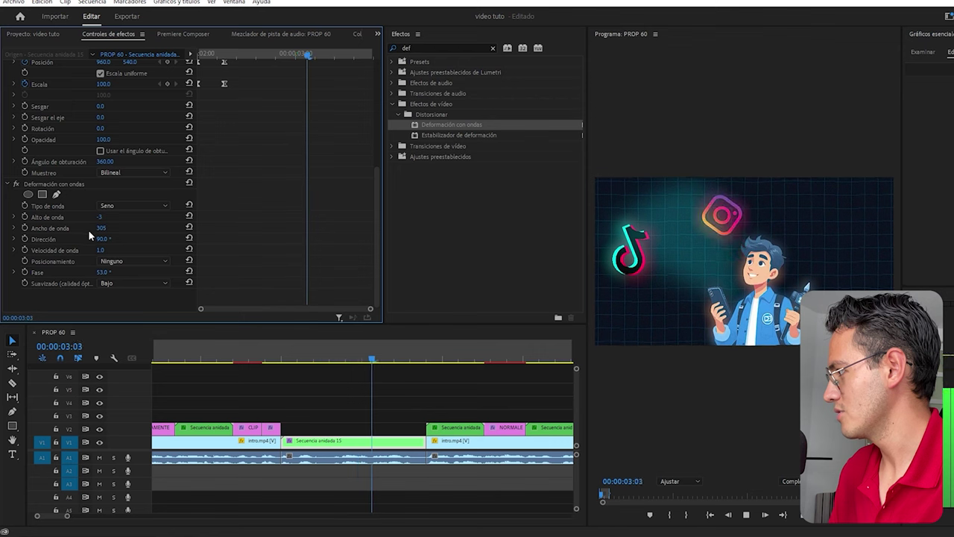
key(space)
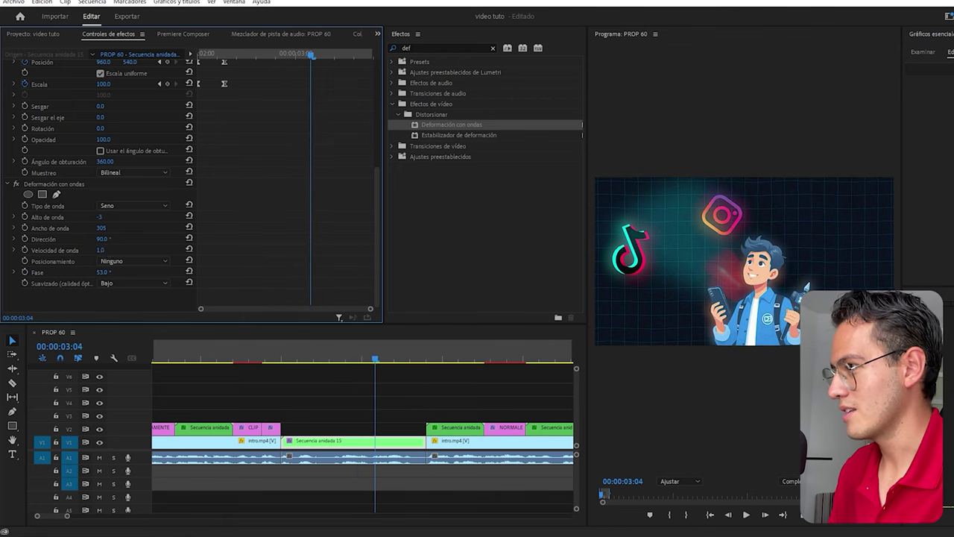
text(0.5)
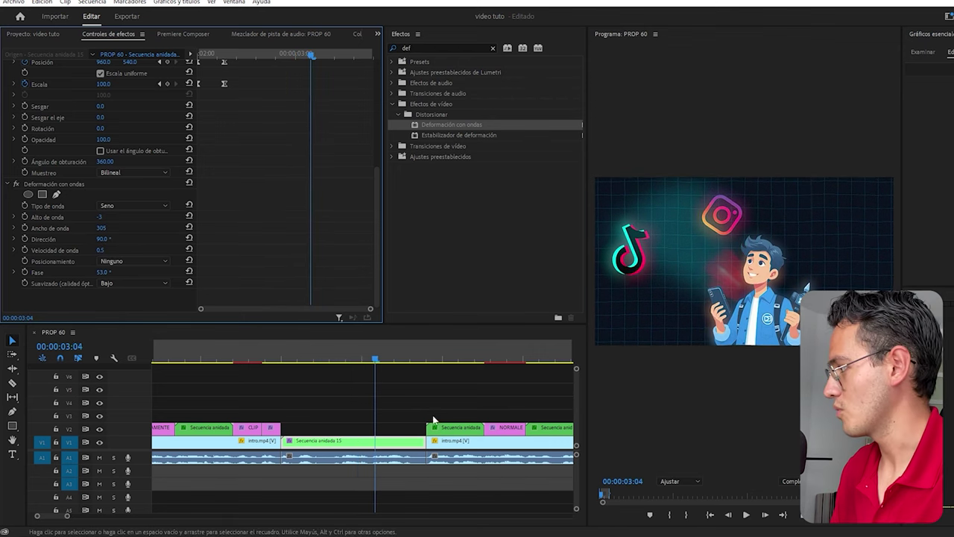
drag(321, 361, 287, 361)
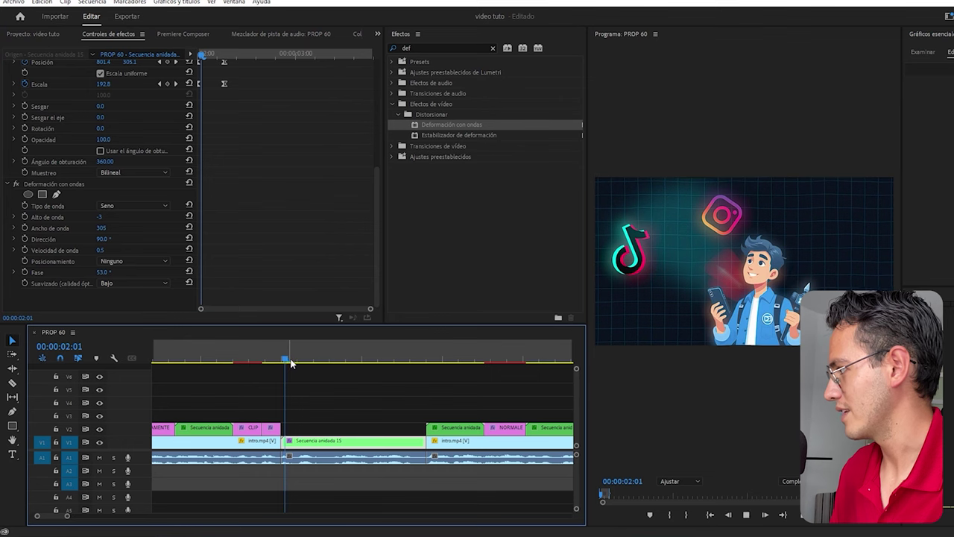
key(space)
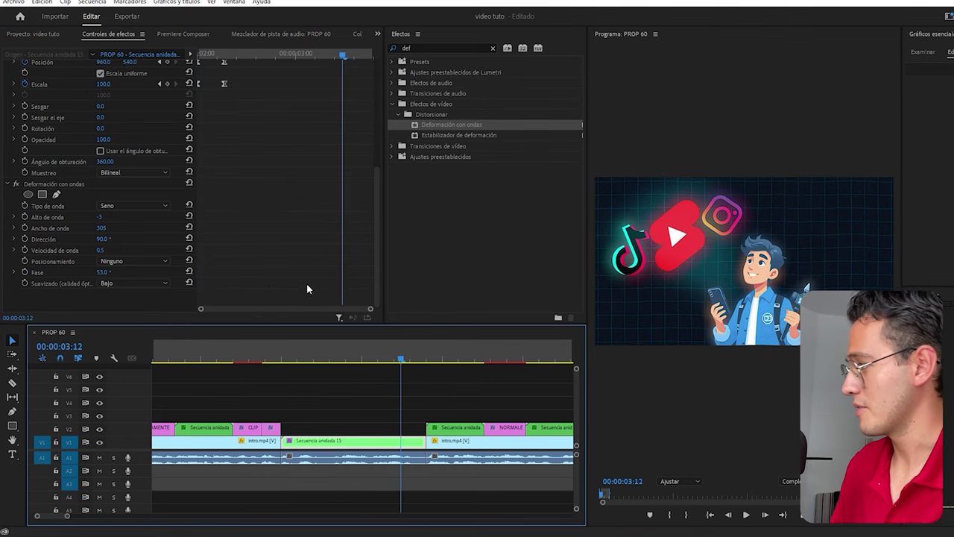
key(ctrl+s)
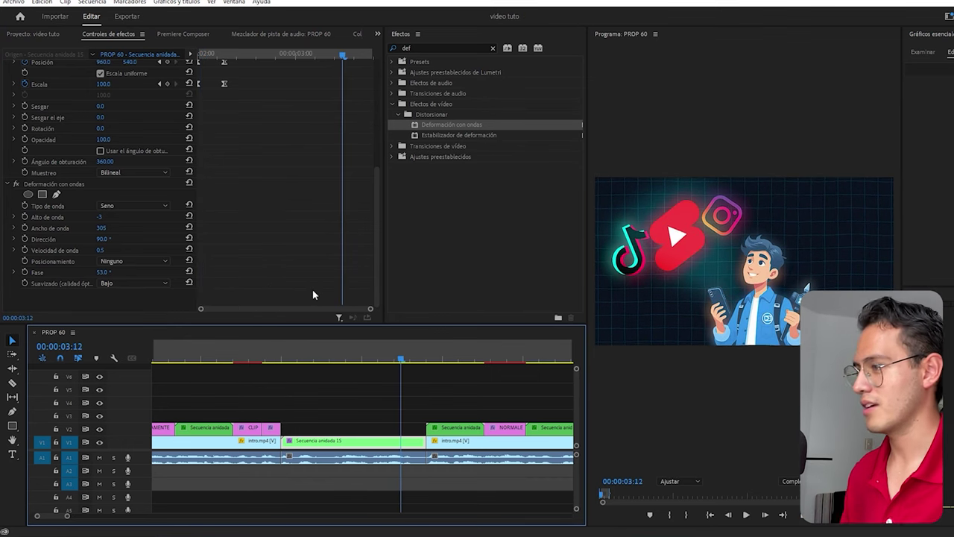